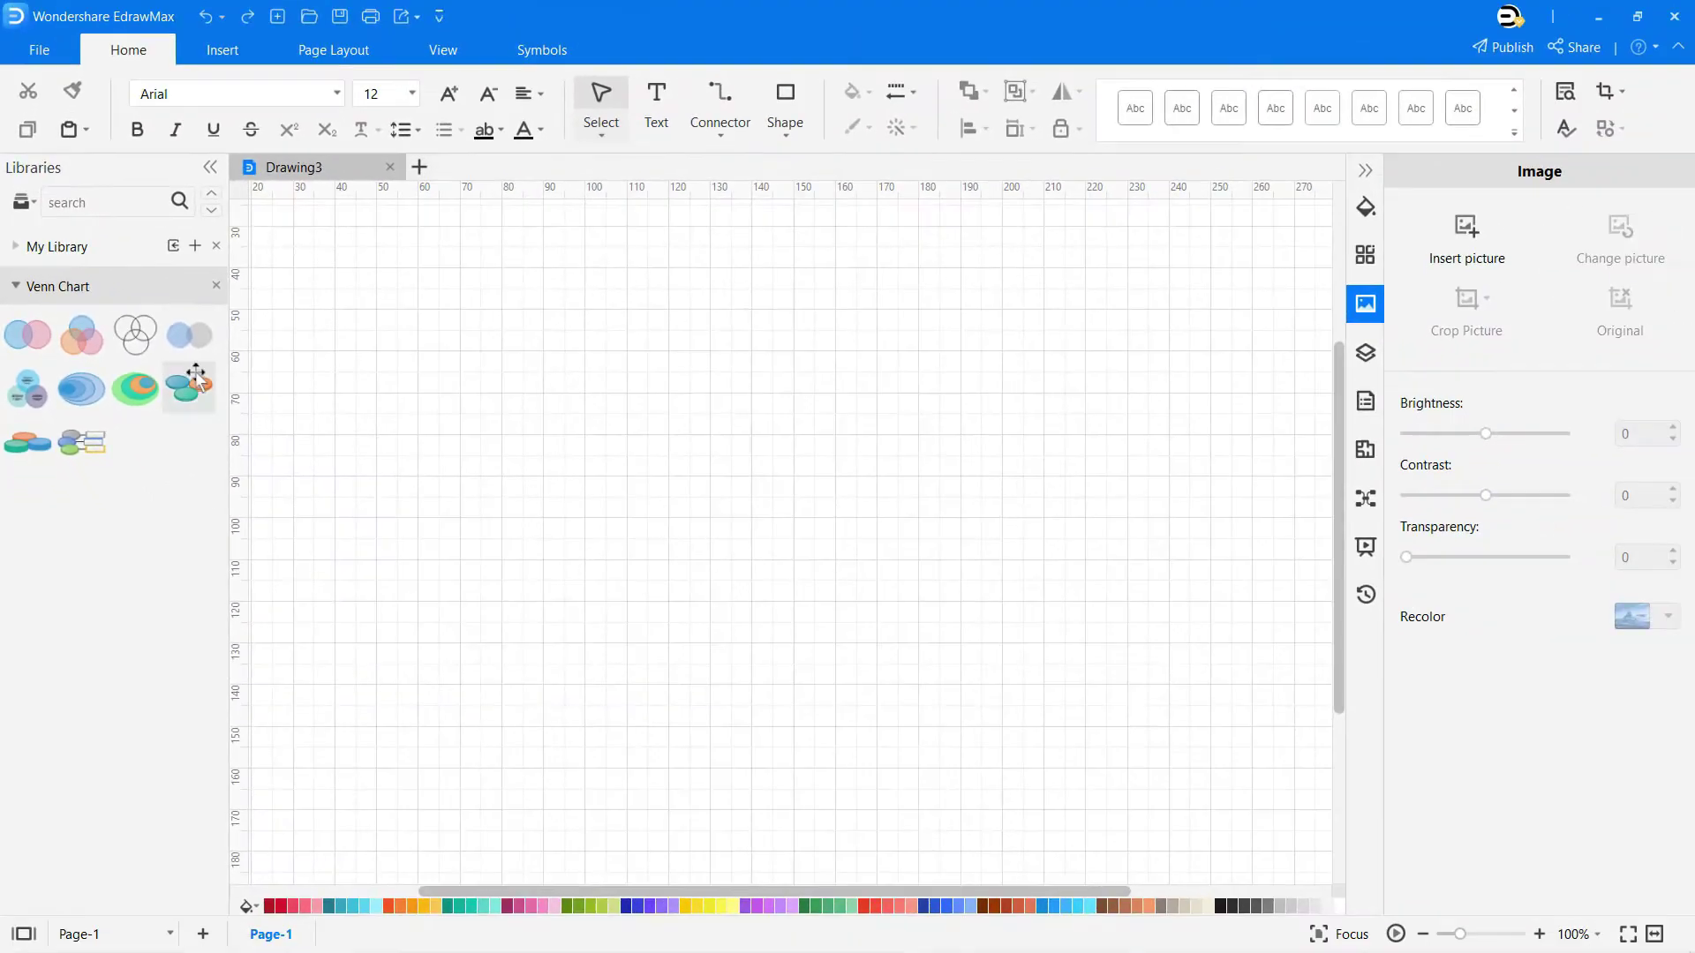
- Place a two-circle Venn diagram and label its circles 'Type 1' and 'Type 2'
drag(257, 332, 1047, 565)
drag(757, 501, 786, 501)
double_click(671, 484)
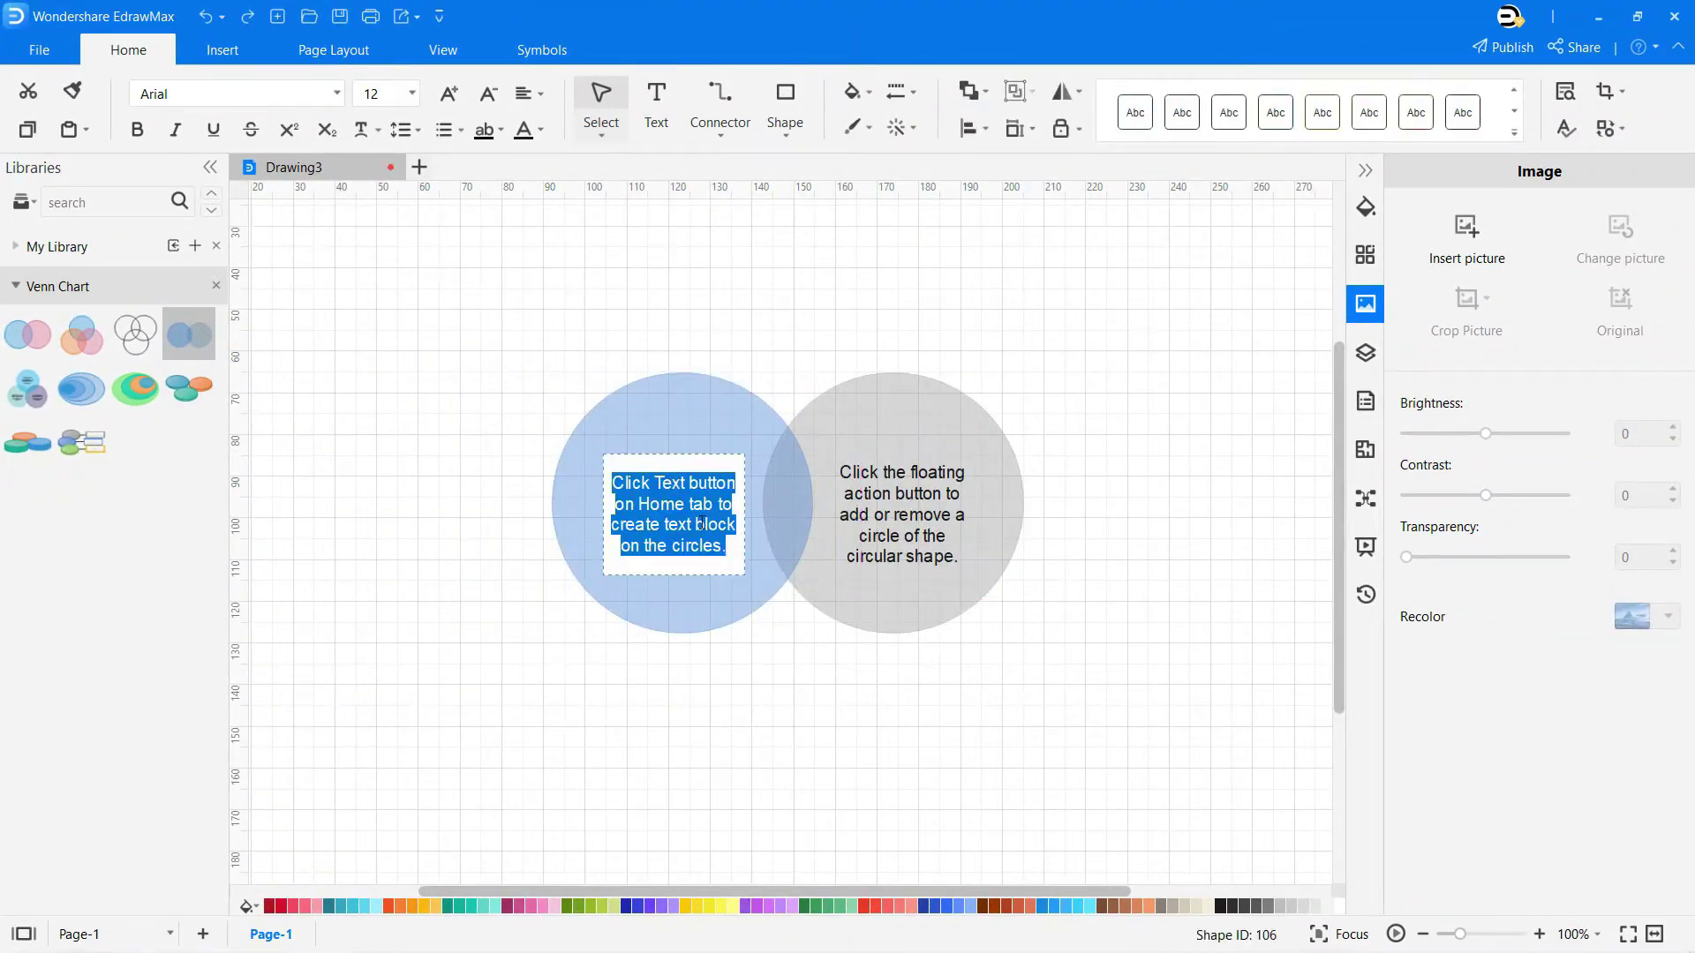
text(Type 1)
double_click(894, 513)
text(Type 2)
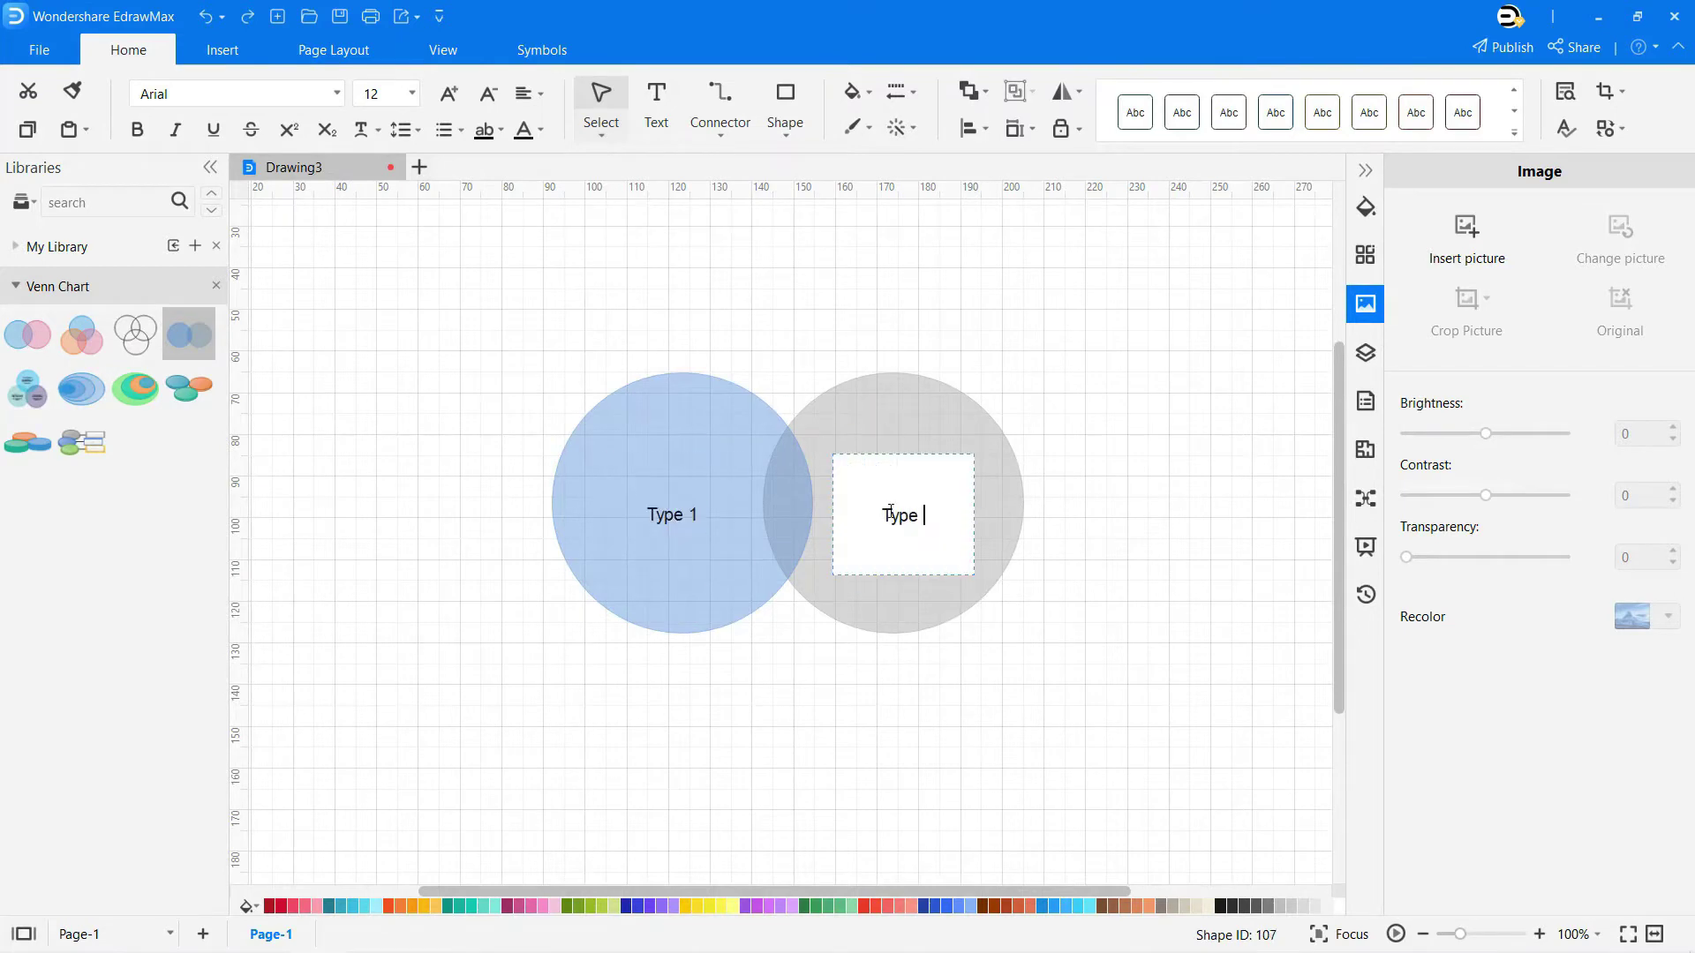
click(669, 350)
- Add the title 'VENN DIAGRAM' in a text box above the circles
click(656, 106)
drag(607, 300, 1017, 346)
text(VENN DIAGRAM)
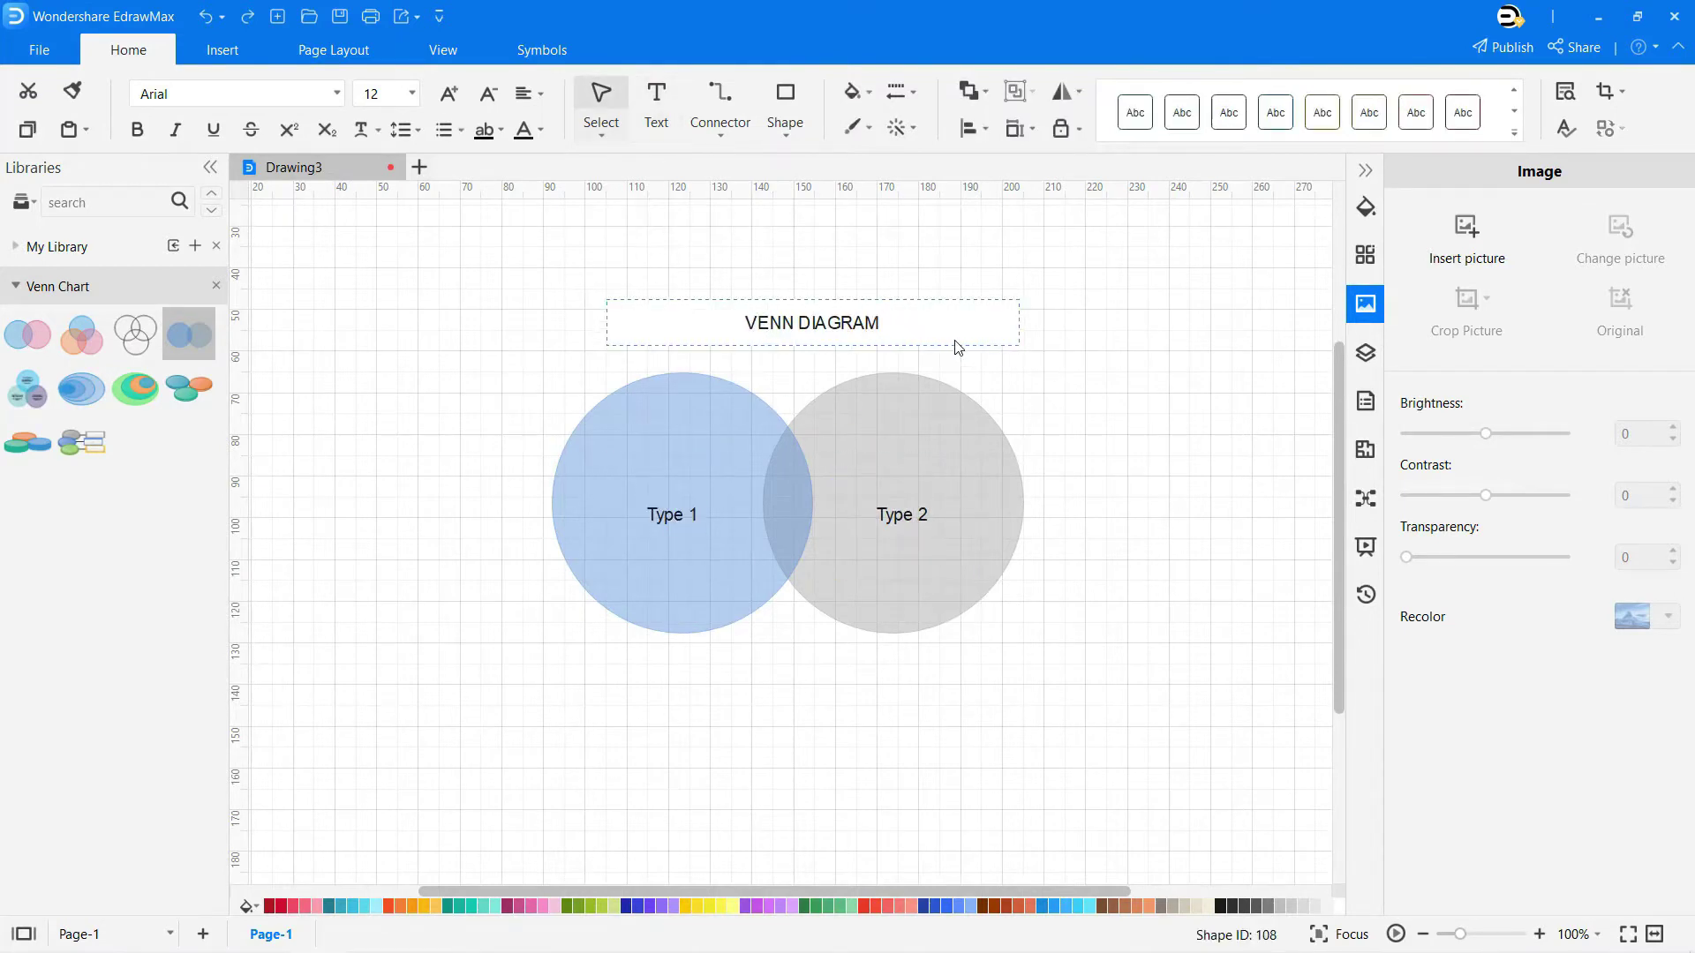
click(958, 347)
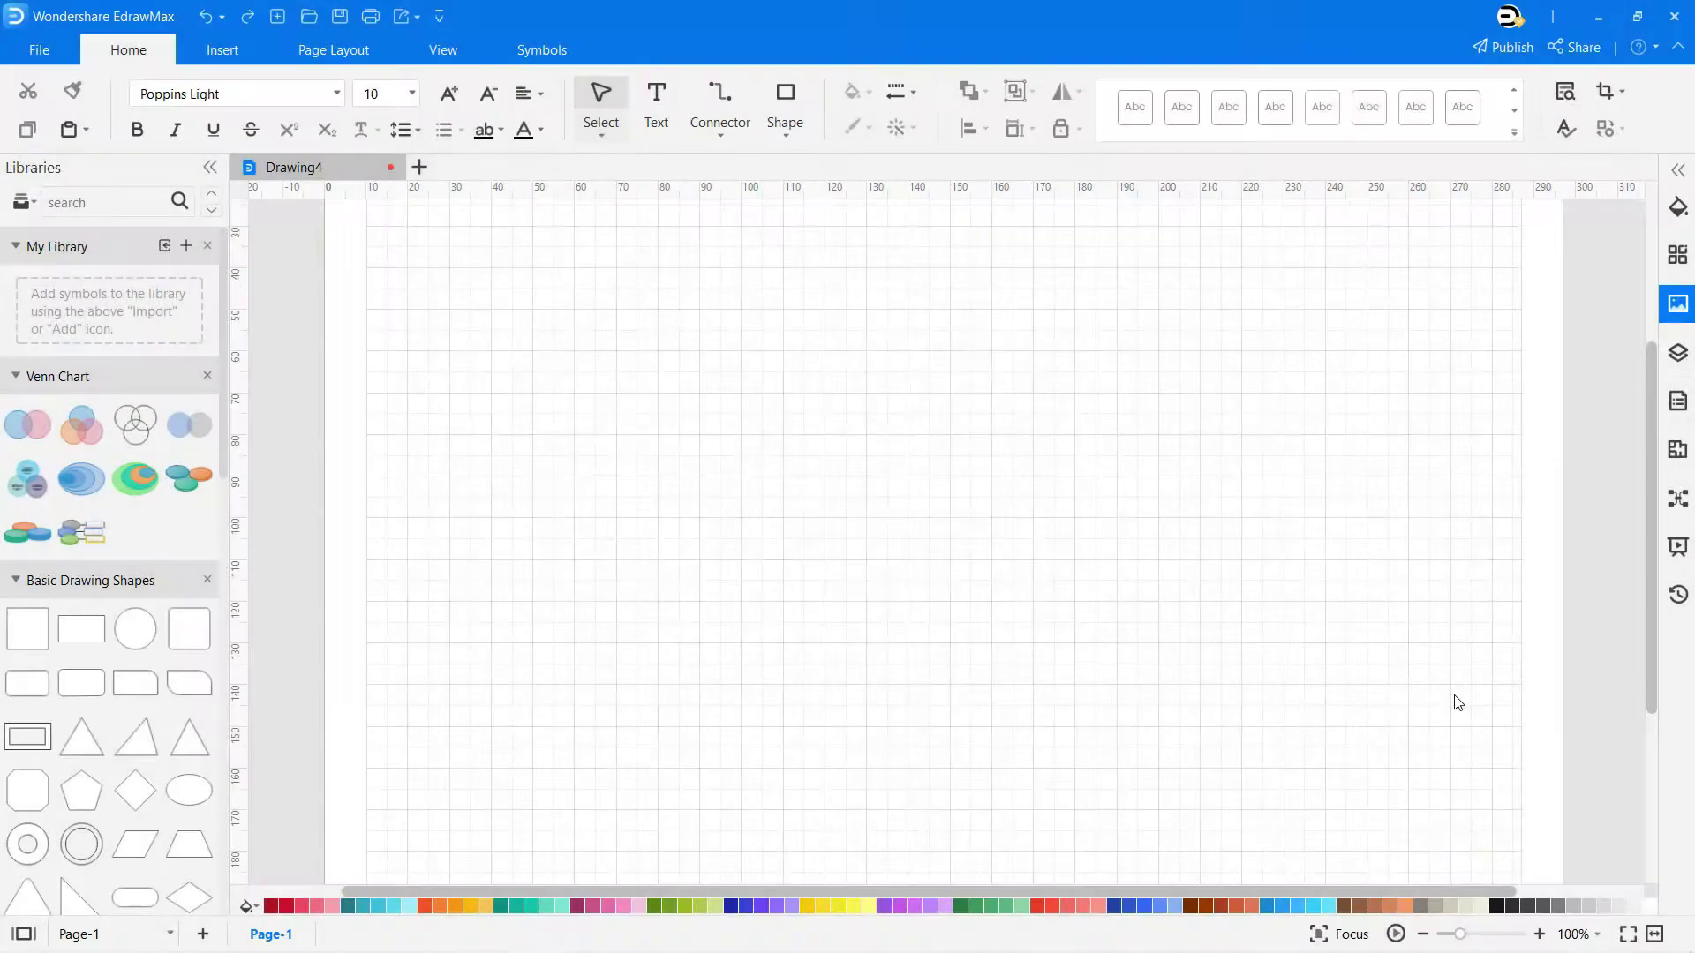
- Place a circle from Basic Drawing Shapes on the canvas and enlarge it
drag(27, 424, 920, 466)
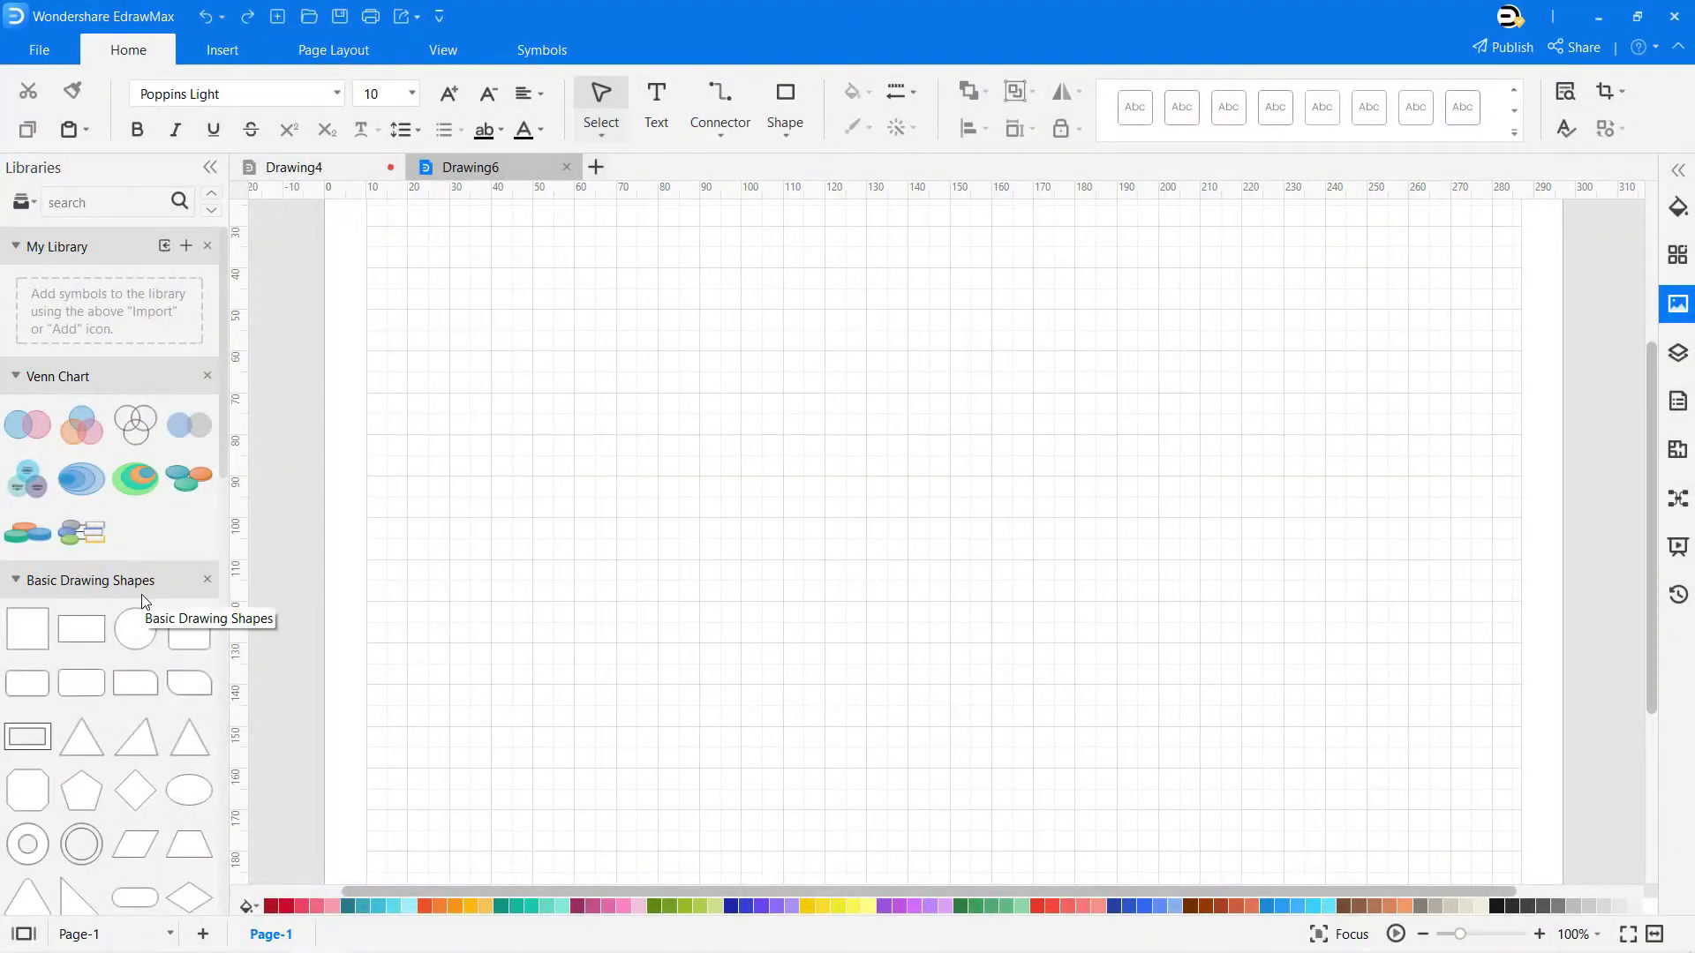
scroll(142, 595, down, 1)
mouse_move(135, 522)
mouse_down()
mouse_move(689, 601)
mouse_move(624, 465)
mouse_up()
drag(694, 534, 852, 695)
drag(715, 578, 727, 510)
drag(869, 628, 957, 707)
drag(768, 556, 749, 533)
click(1196, 510)
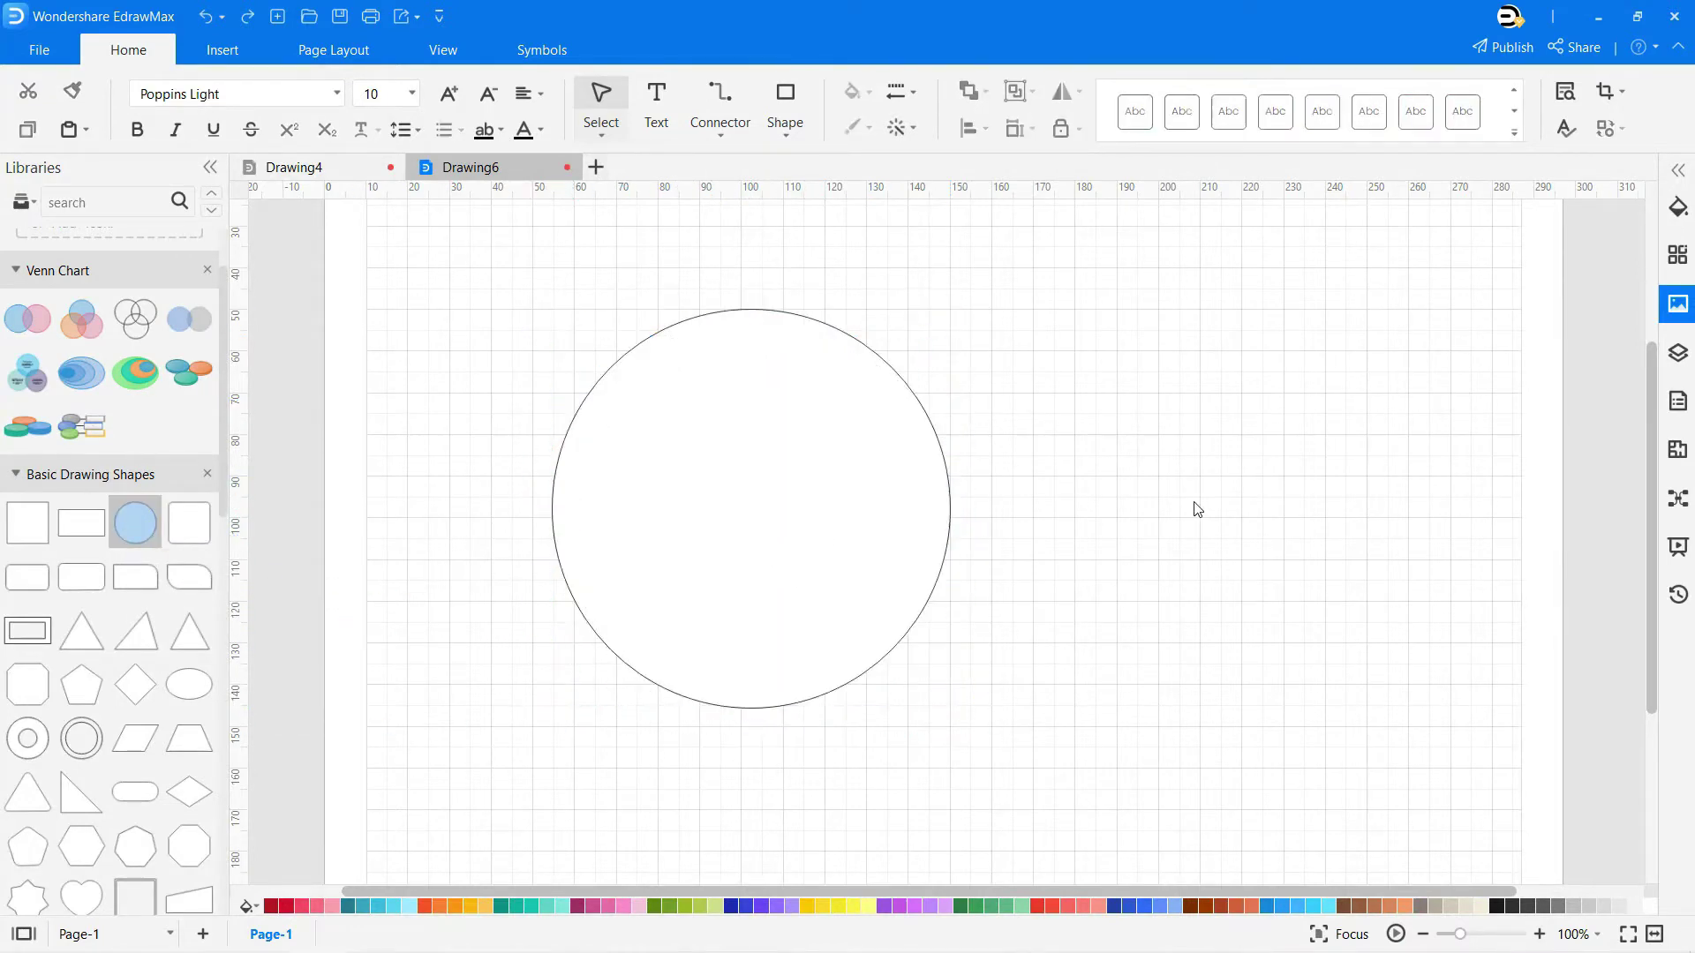
- Copy the circle and paste an identical overlapping duplicate with Ctrl+C and Ctrl+V
click(814, 497)
key(ctrl+c)
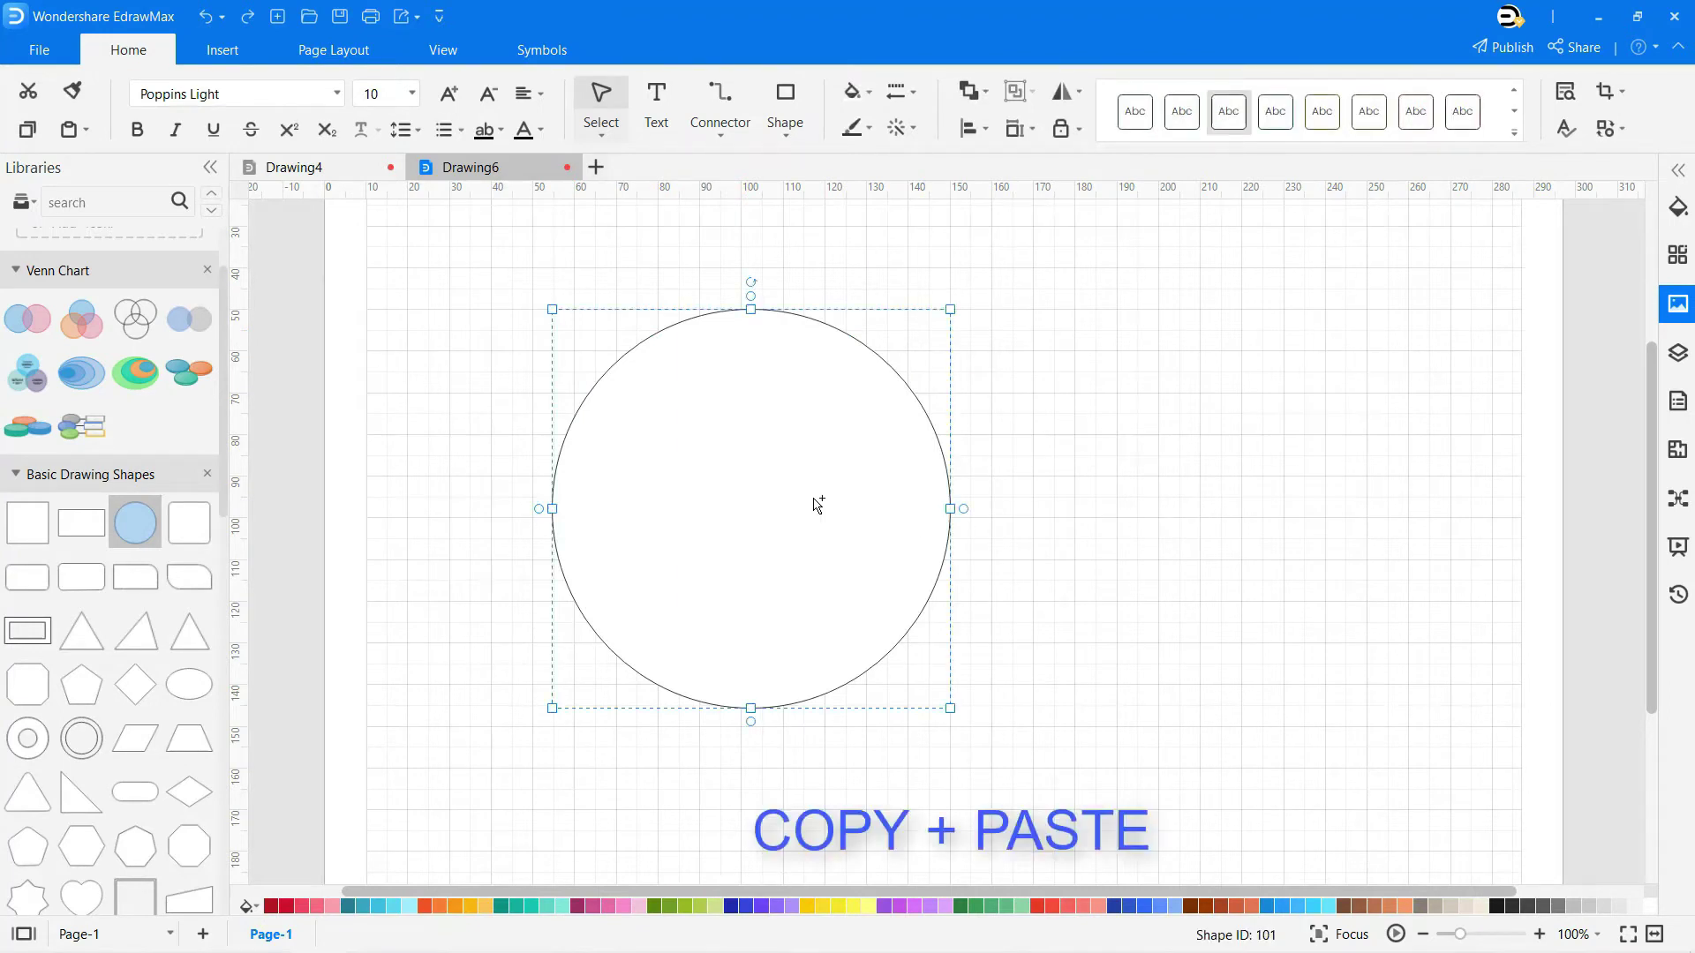
click(1058, 521)
key(ctrl+v)
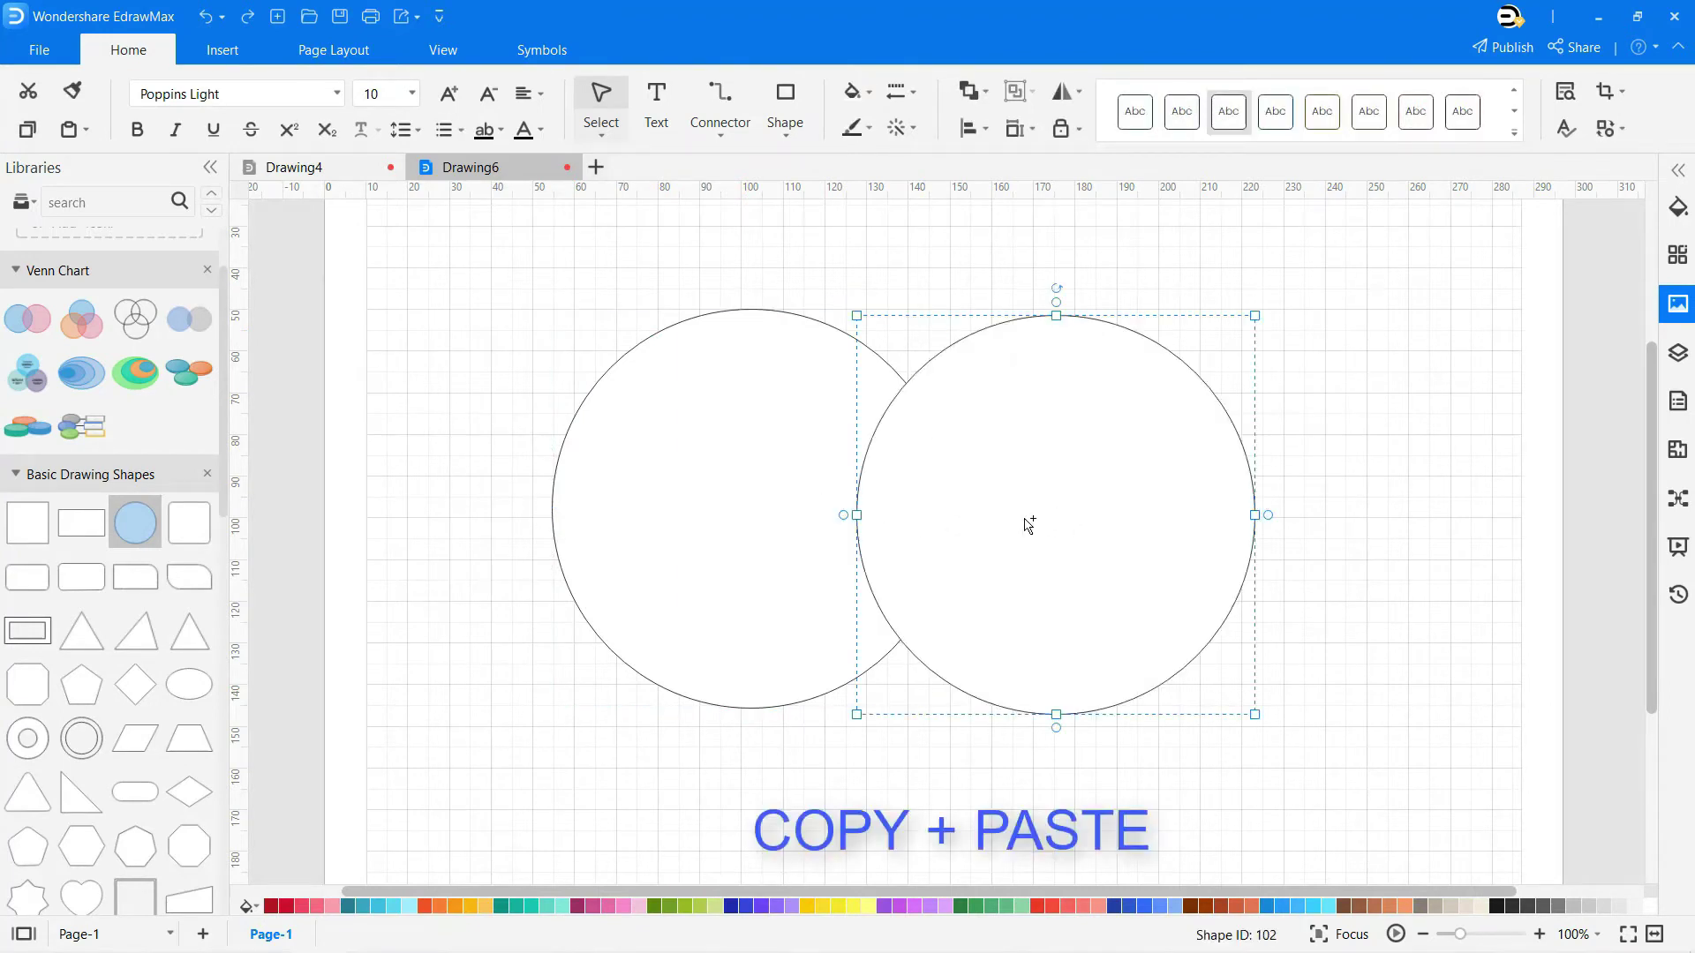
- Split both overlapping circles into separate pieces with Symbols > Fragment
shift+click(797, 515)
click(548, 51)
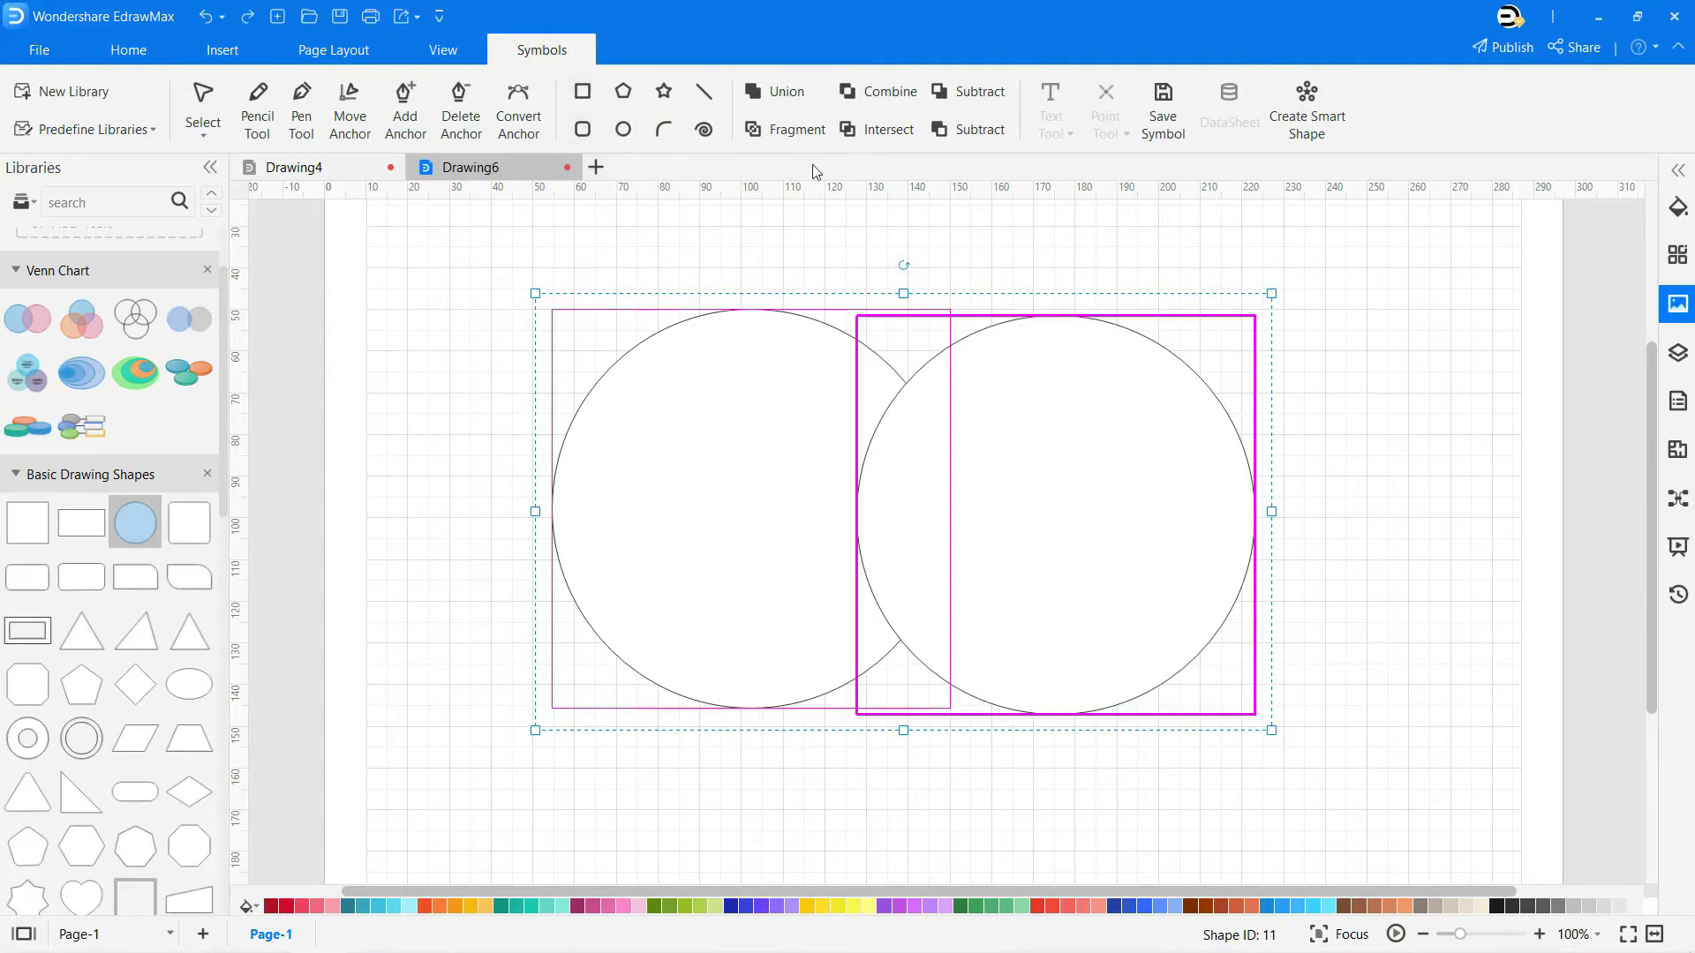
click(792, 132)
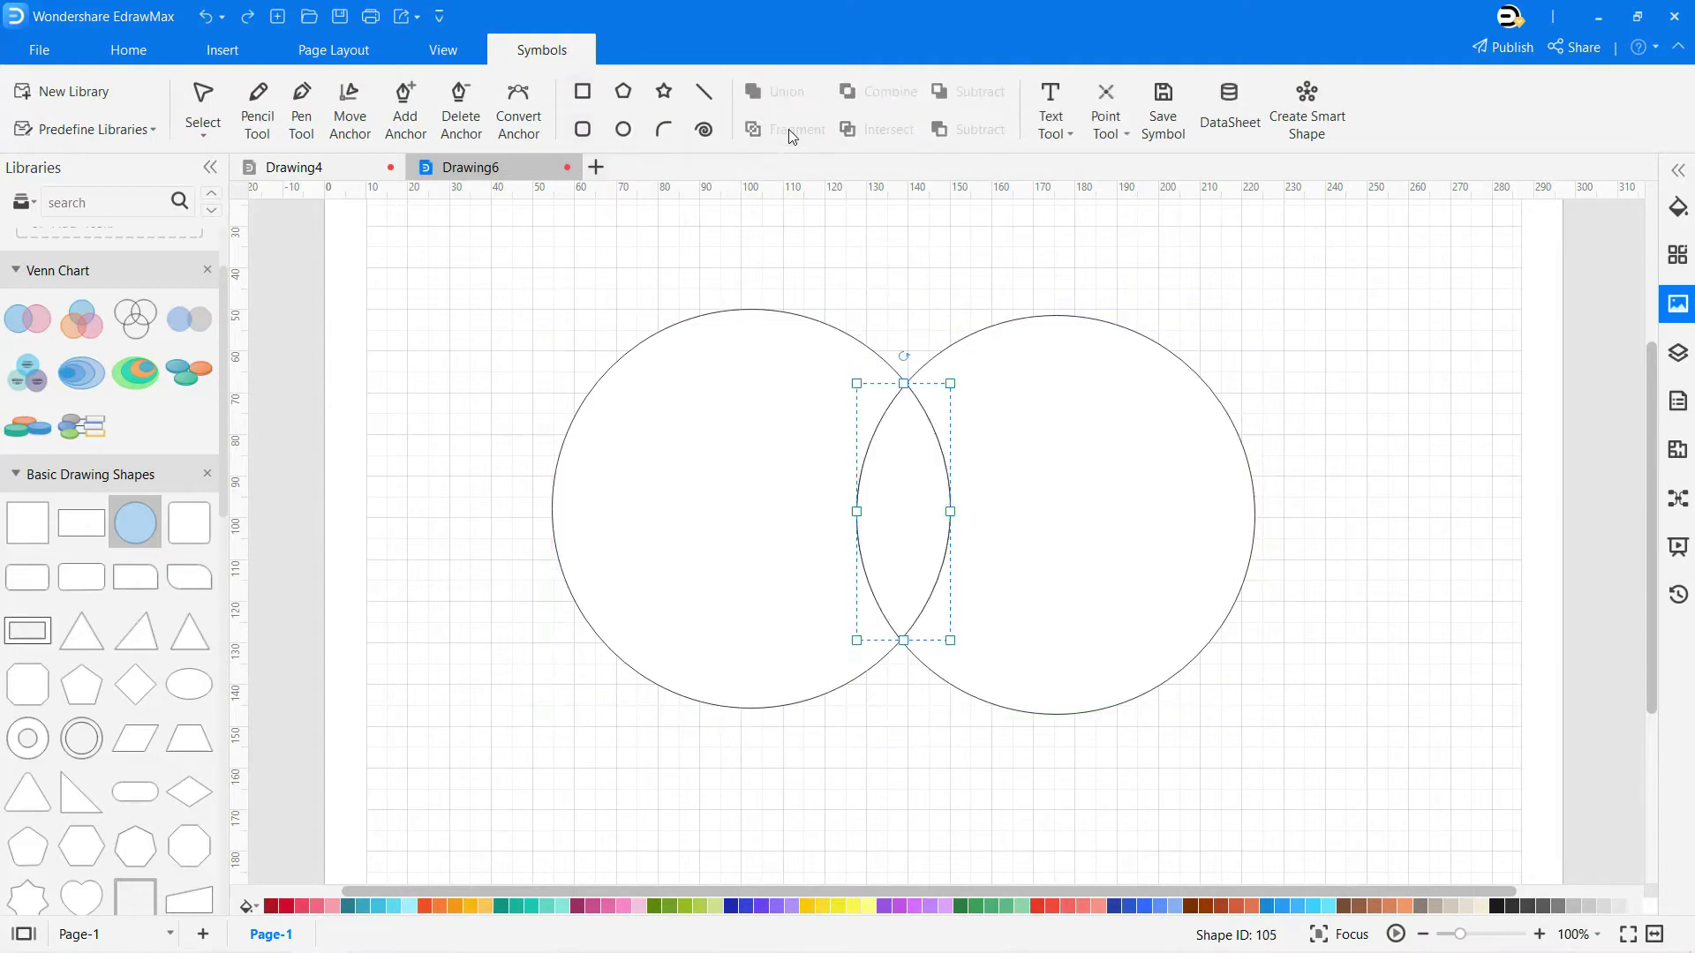
- Fill the left piece yellow-green, the right piece light green and the centre lens dark green
click(1008, 514)
click(717, 487)
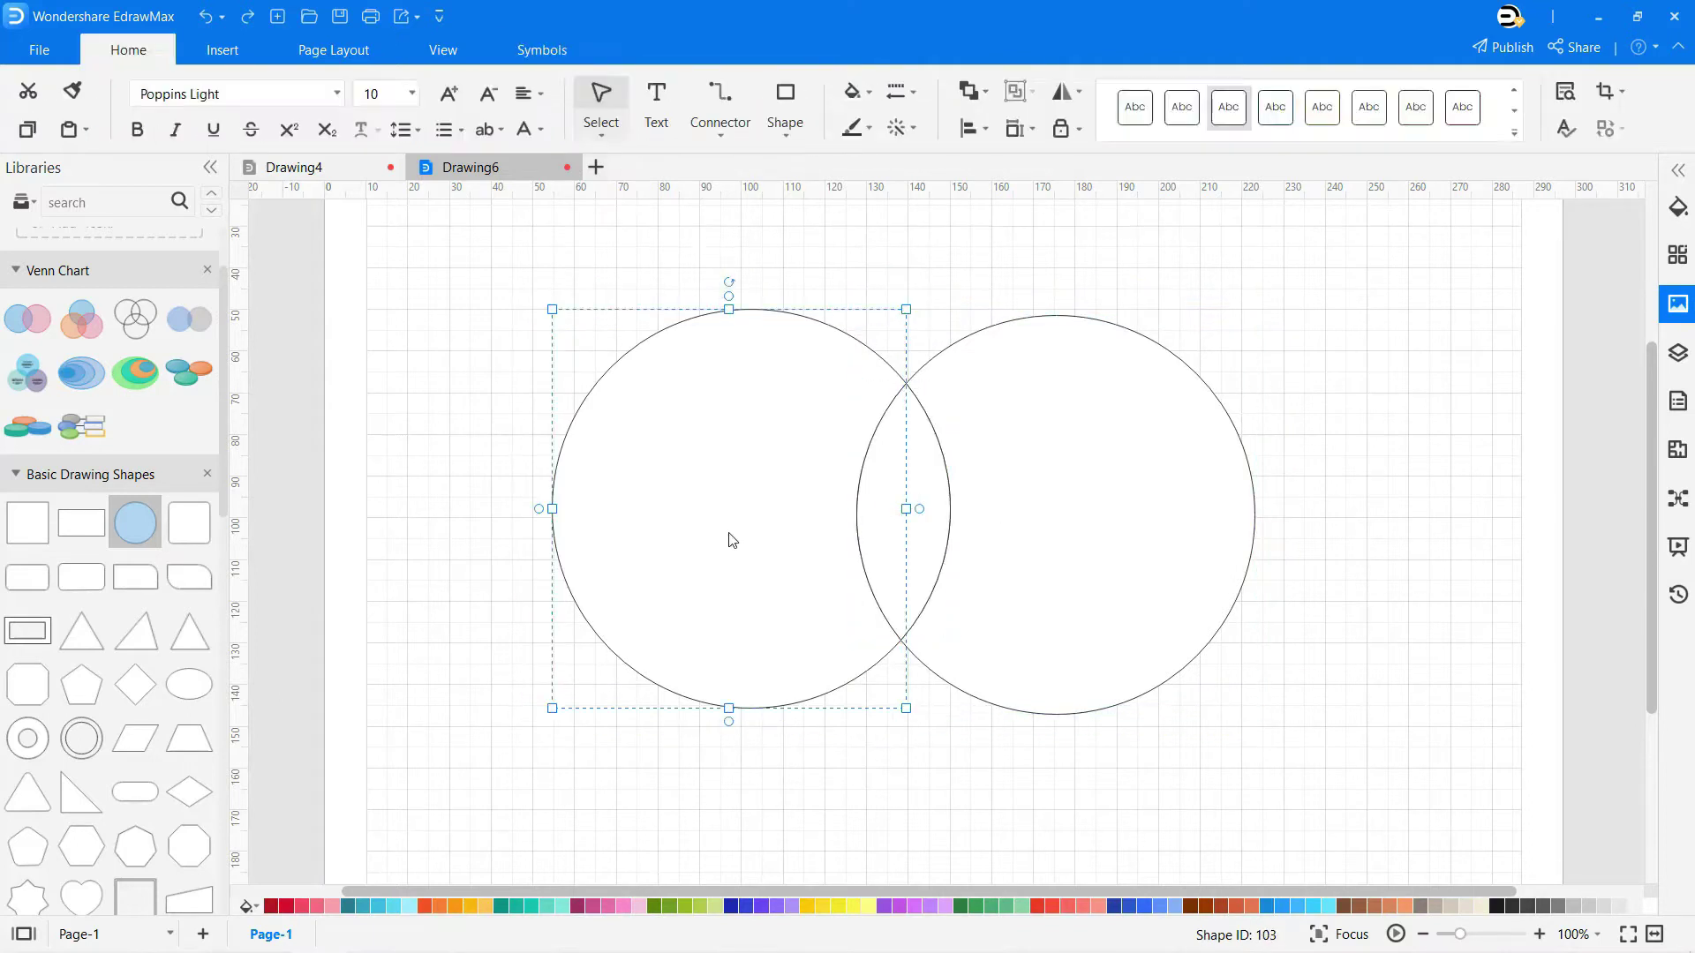
click(706, 905)
click(940, 680)
click(1006, 905)
click(1022, 905)
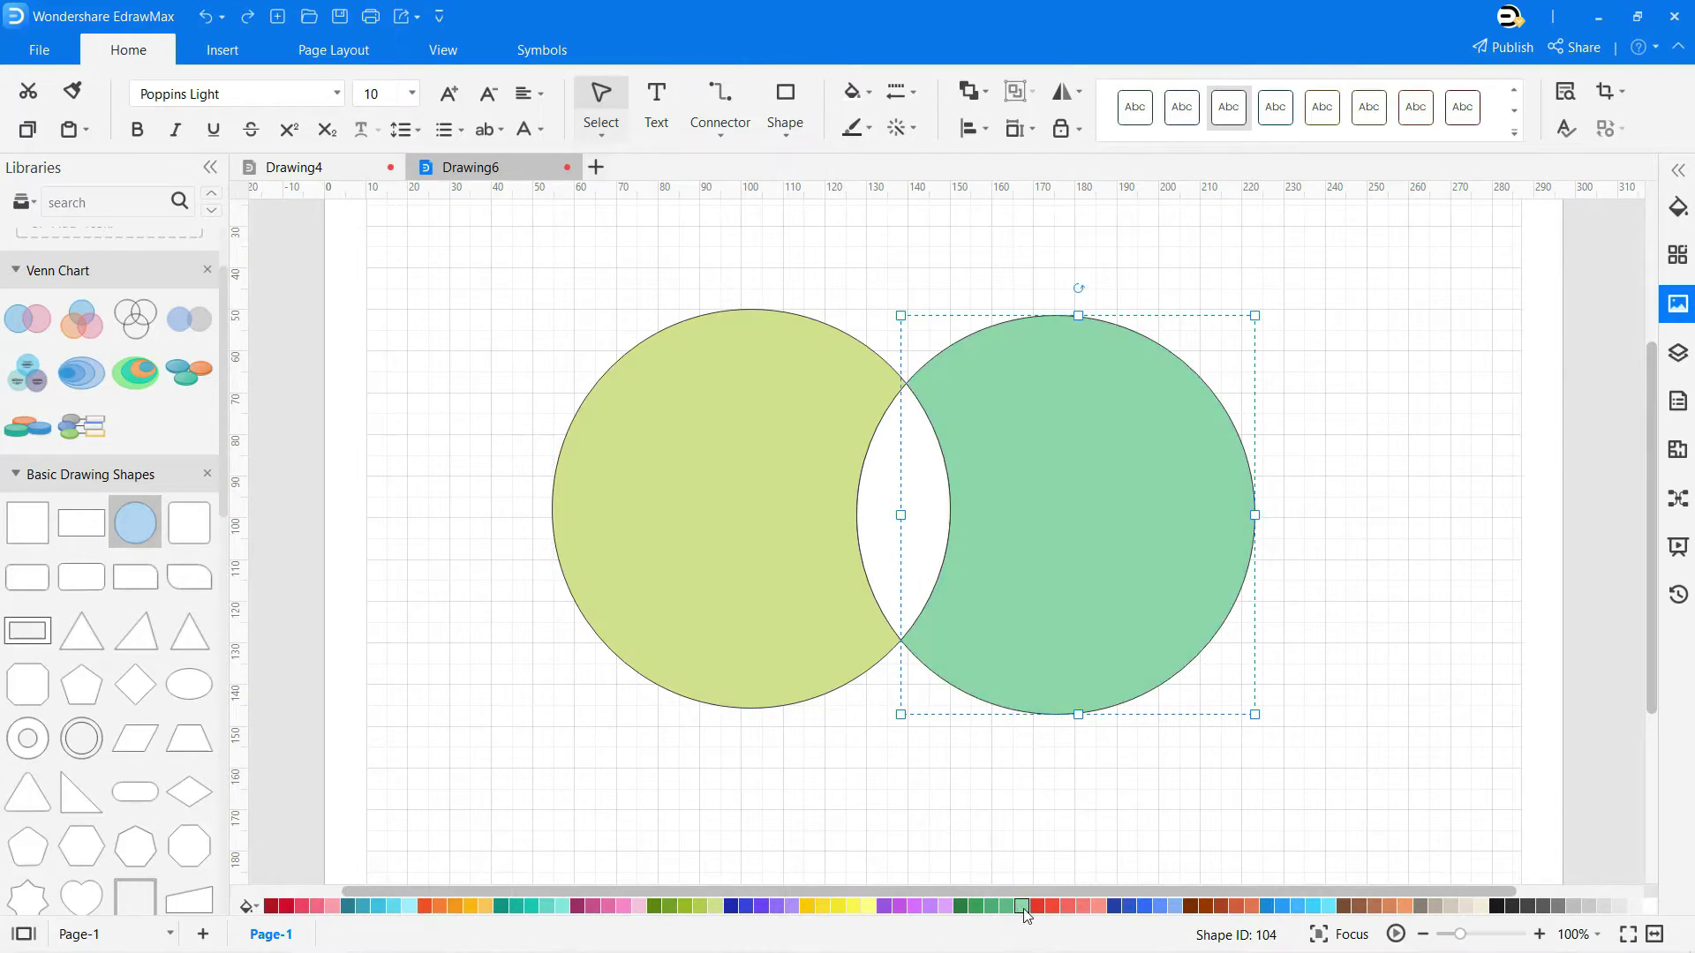
click(918, 527)
click(974, 905)
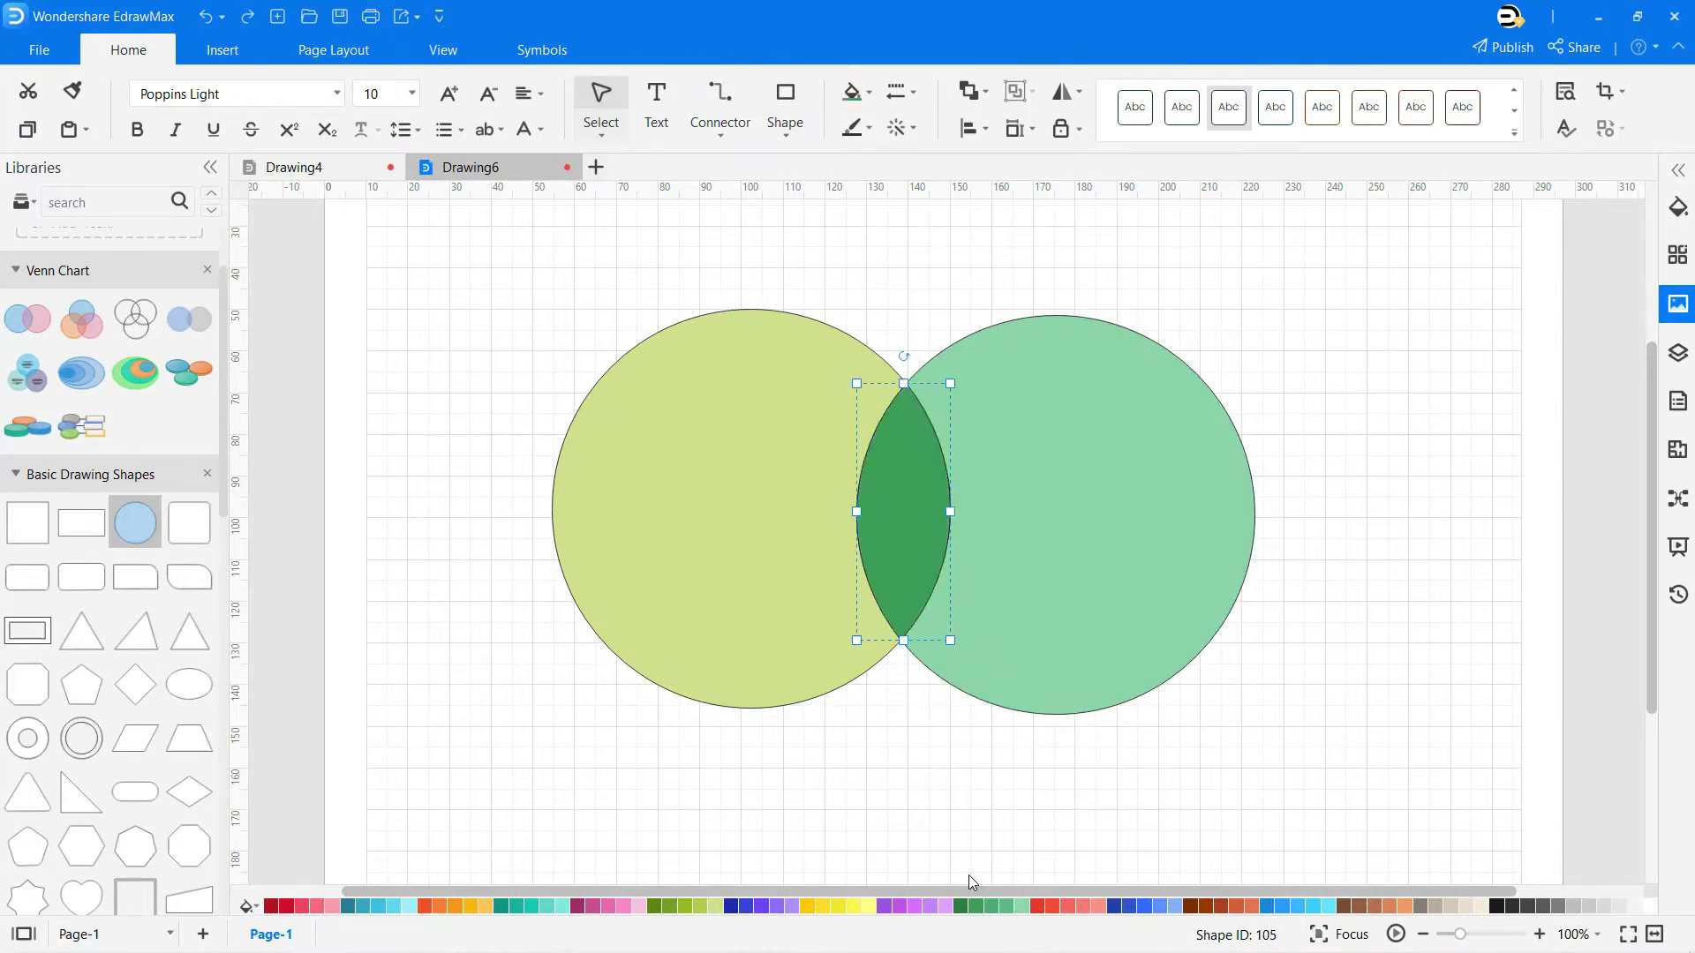
click(964, 852)
- Add text labels 'Hurricanes', 'Alligators' and 'Hurrigators' in the left, right and overlap regions
click(675, 128)
drag(690, 518, 816, 539)
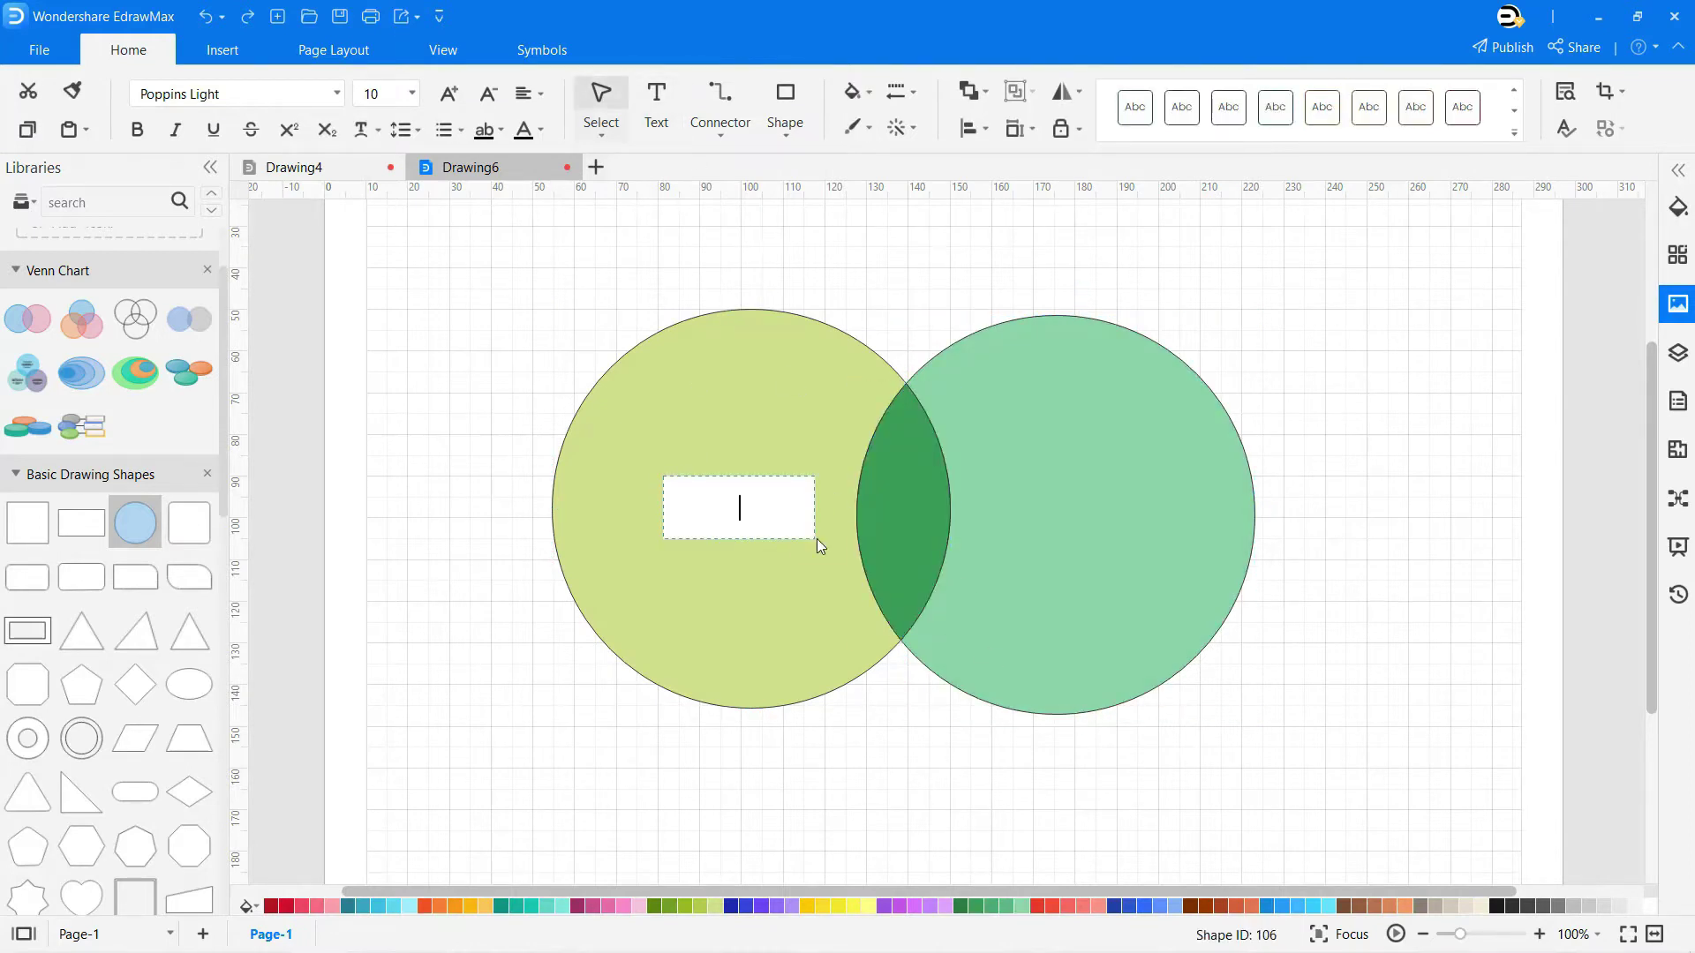
text(Hurricanes)
click(1080, 516)
click(656, 104)
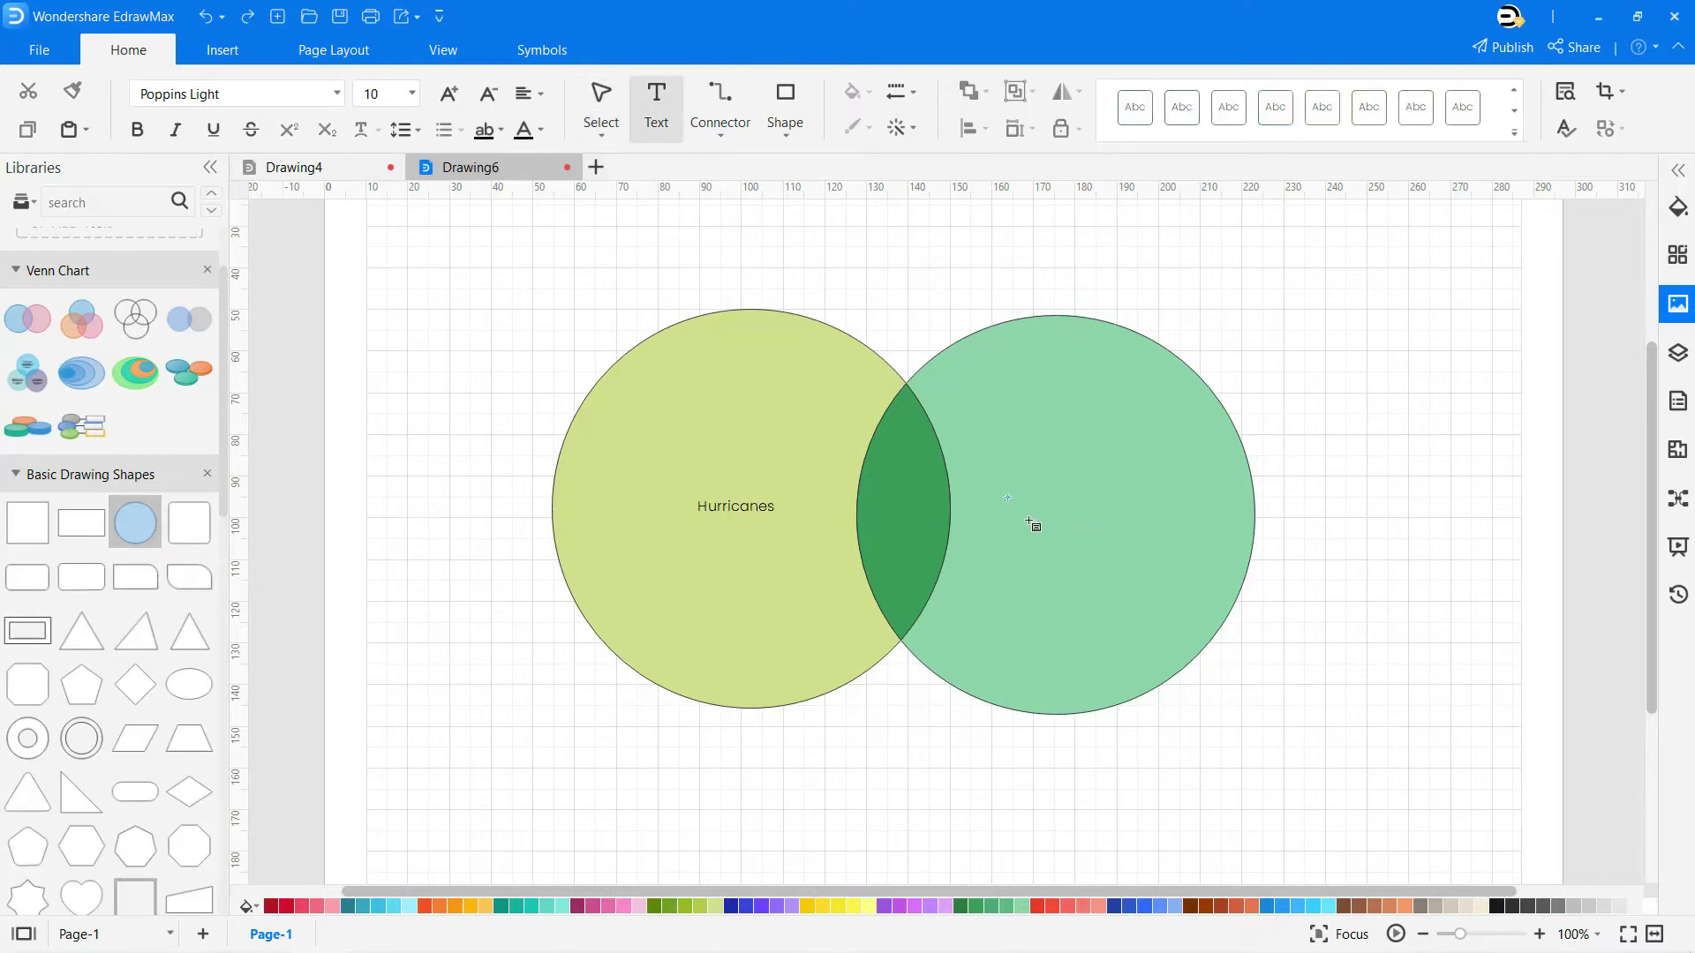
drag(1030, 522, 1184, 539)
text(Alligators)
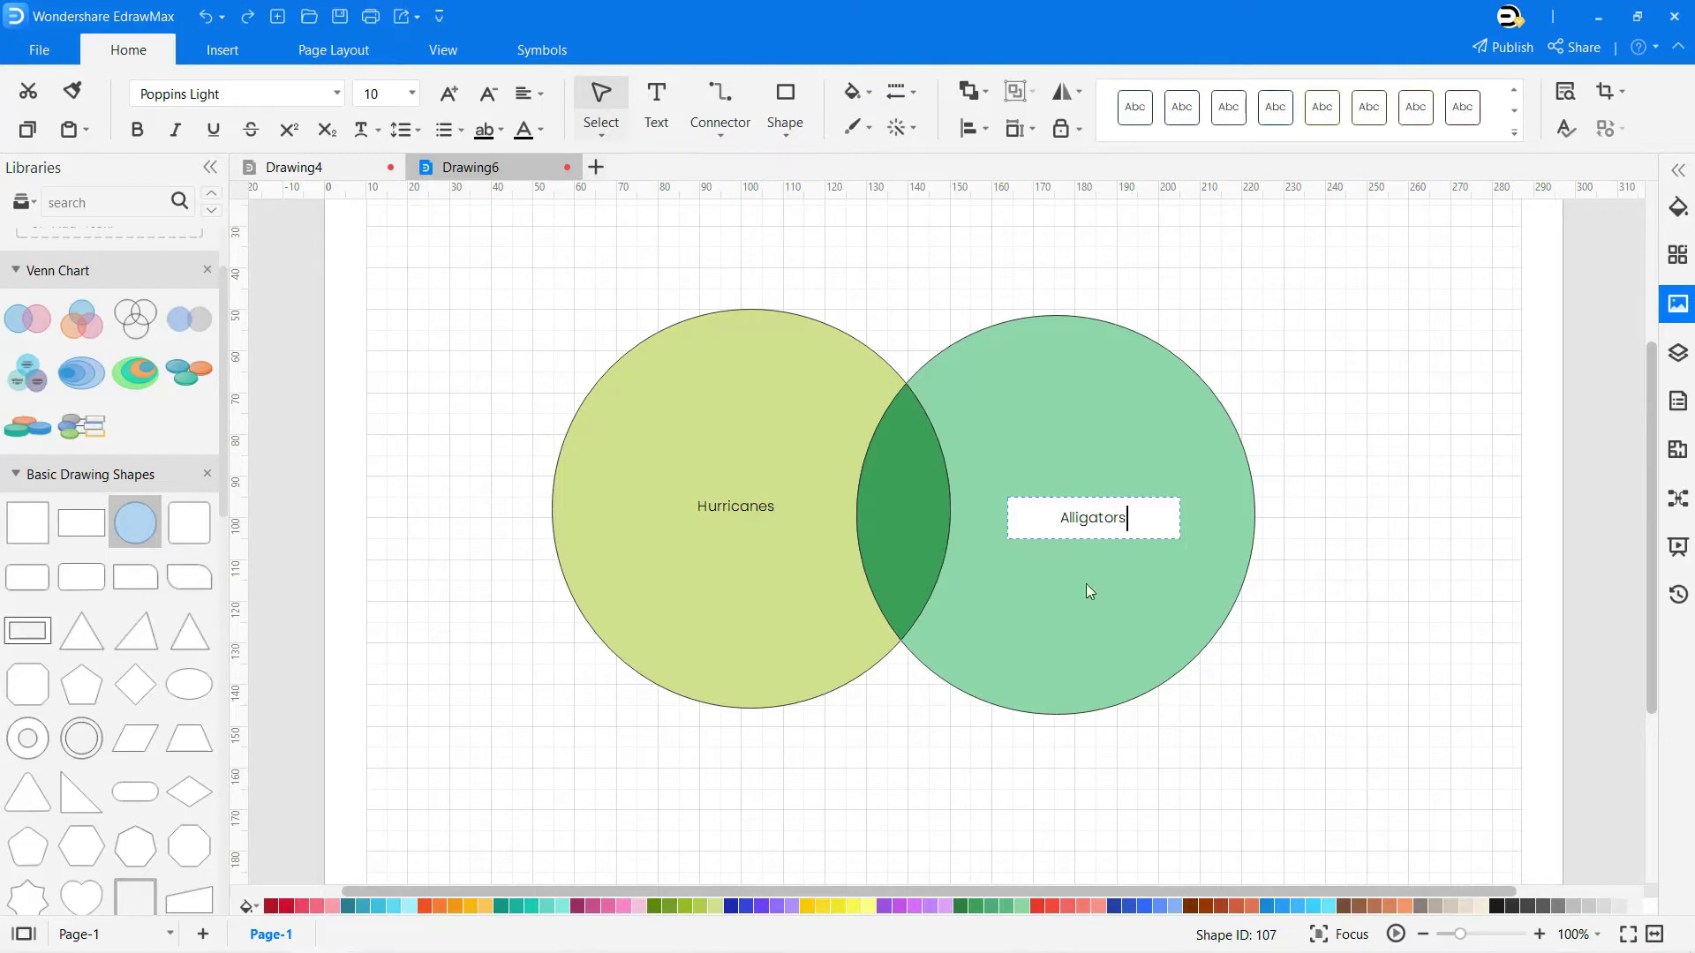
click(1086, 584)
click(656, 104)
drag(877, 503, 932, 549)
text(Hurriga)
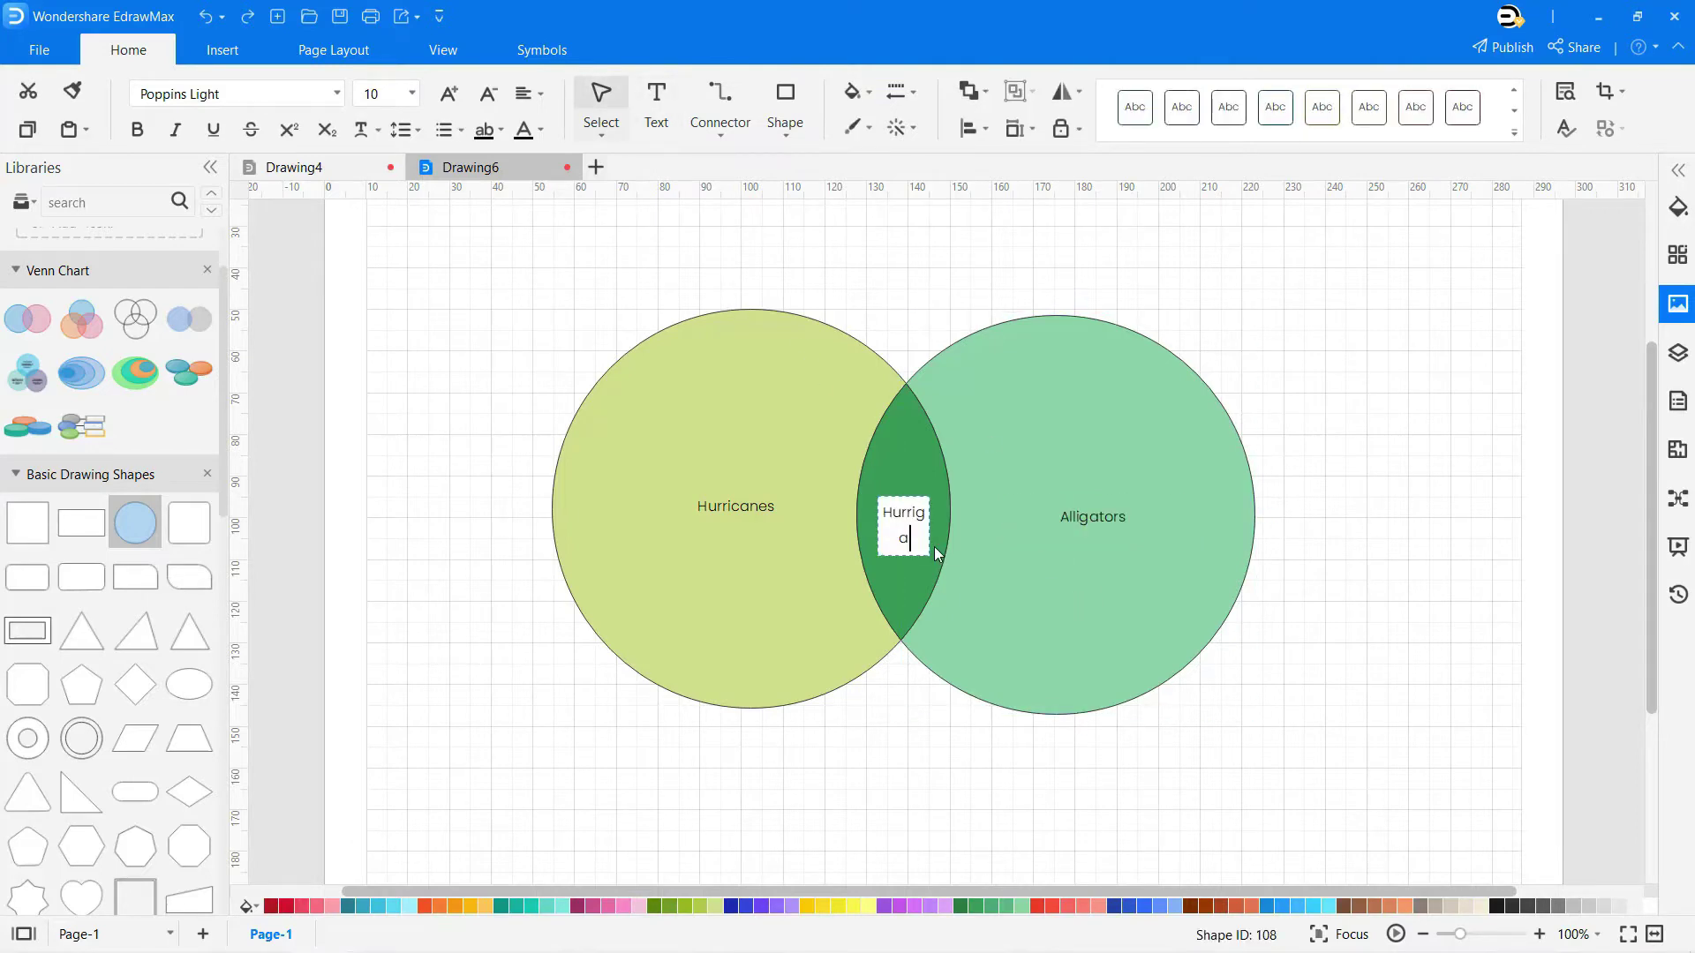
text(tors)
click(934, 547)
- Enlarge the three labels' font, Hurrigators to 15, and widen their text boxes
click(756, 504)
click(447, 93)
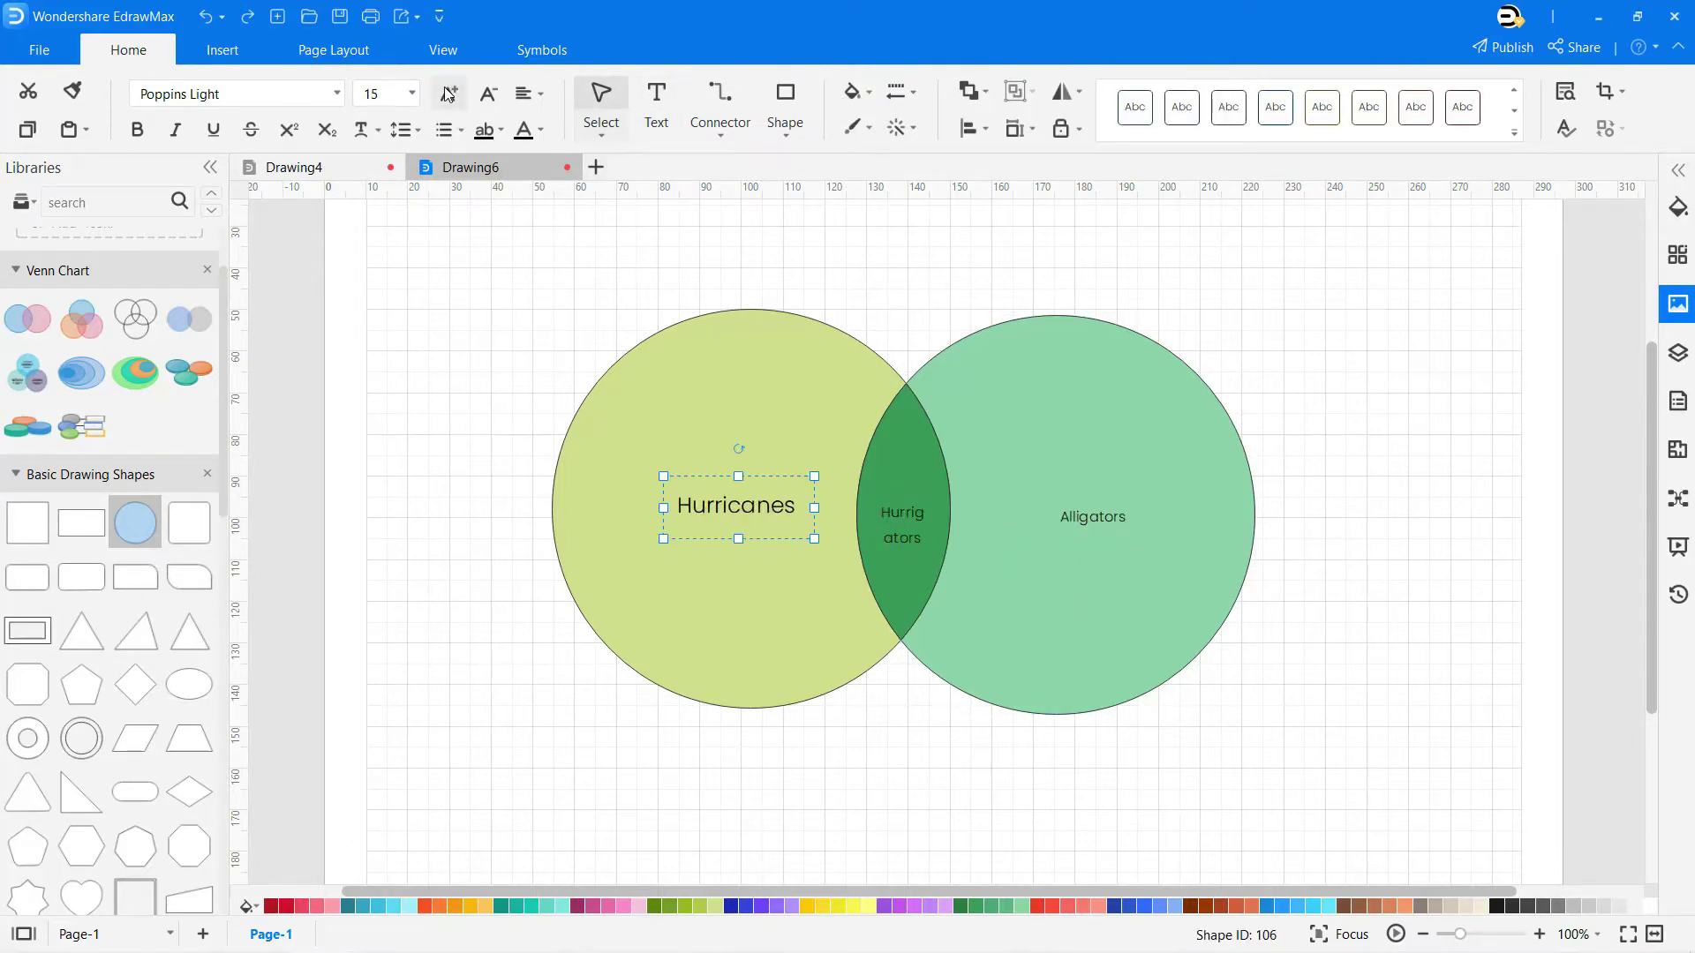
click(448, 93)
drag(663, 538, 623, 539)
click(1093, 516)
click(450, 94)
click(451, 93)
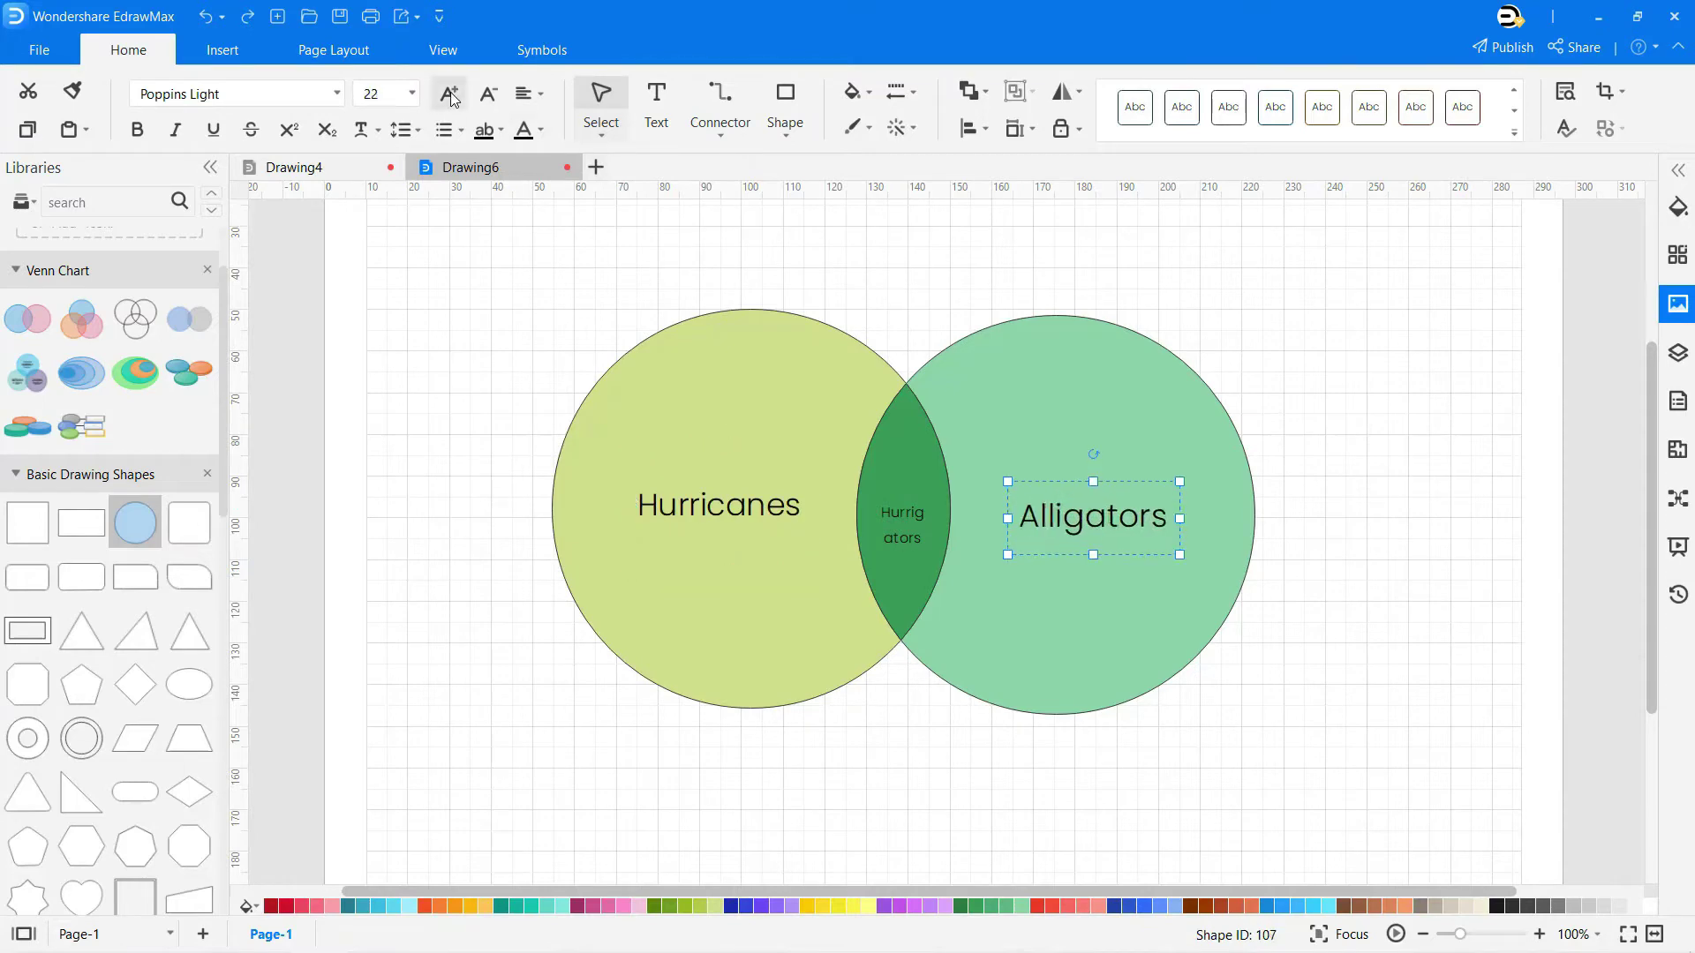
click(450, 94)
click(918, 509)
click(450, 94)
click(450, 93)
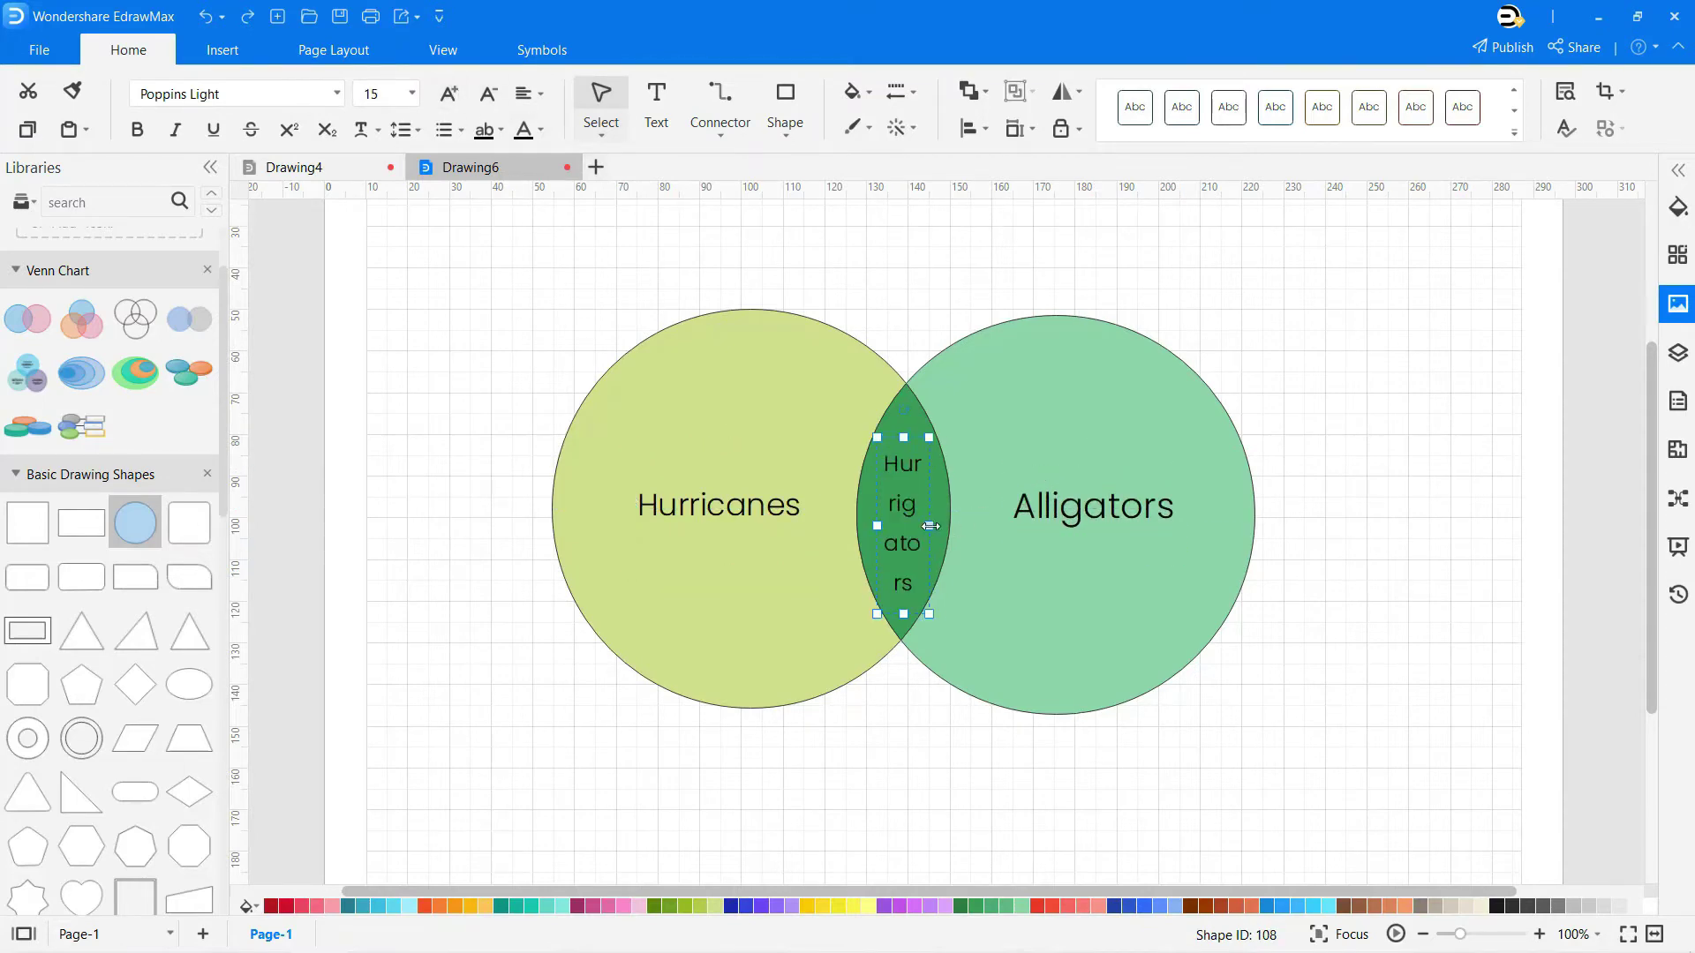
drag(931, 526, 951, 526)
click(987, 790)
- Add an enlarged 'TWO SET VENN DIAGRAMS' title above the circles
click(654, 104)
drag(685, 232, 1220, 288)
text(TWO SET VENN DIAGRAMS)
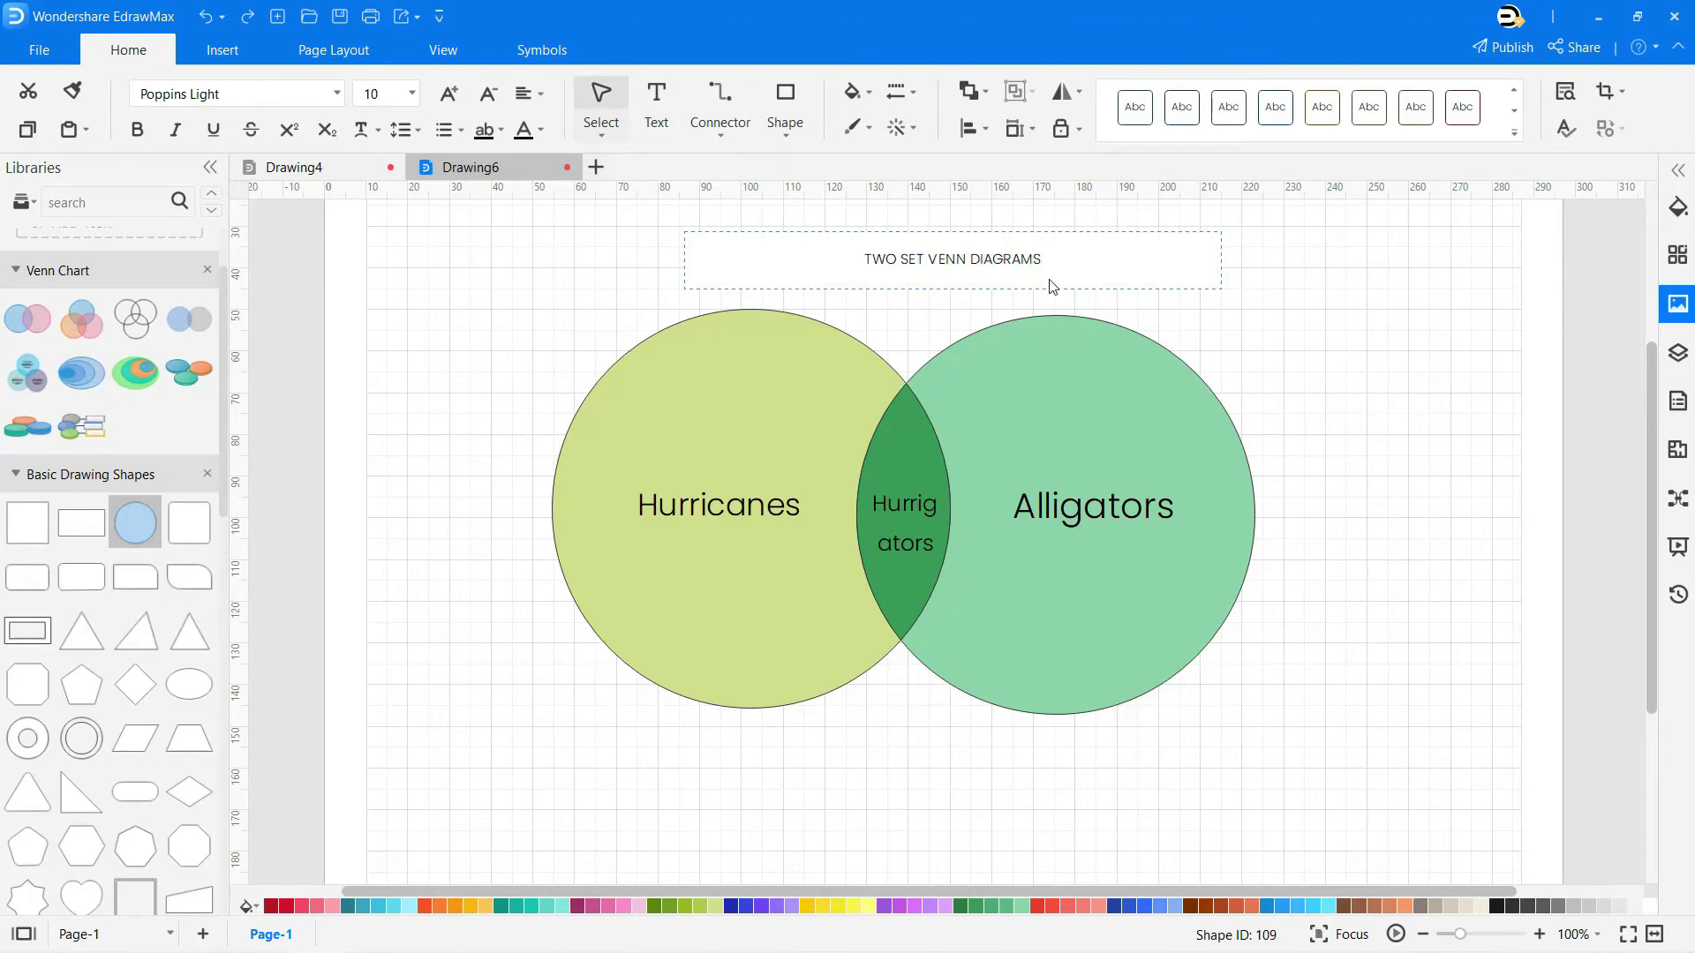
key(ctrl+a)
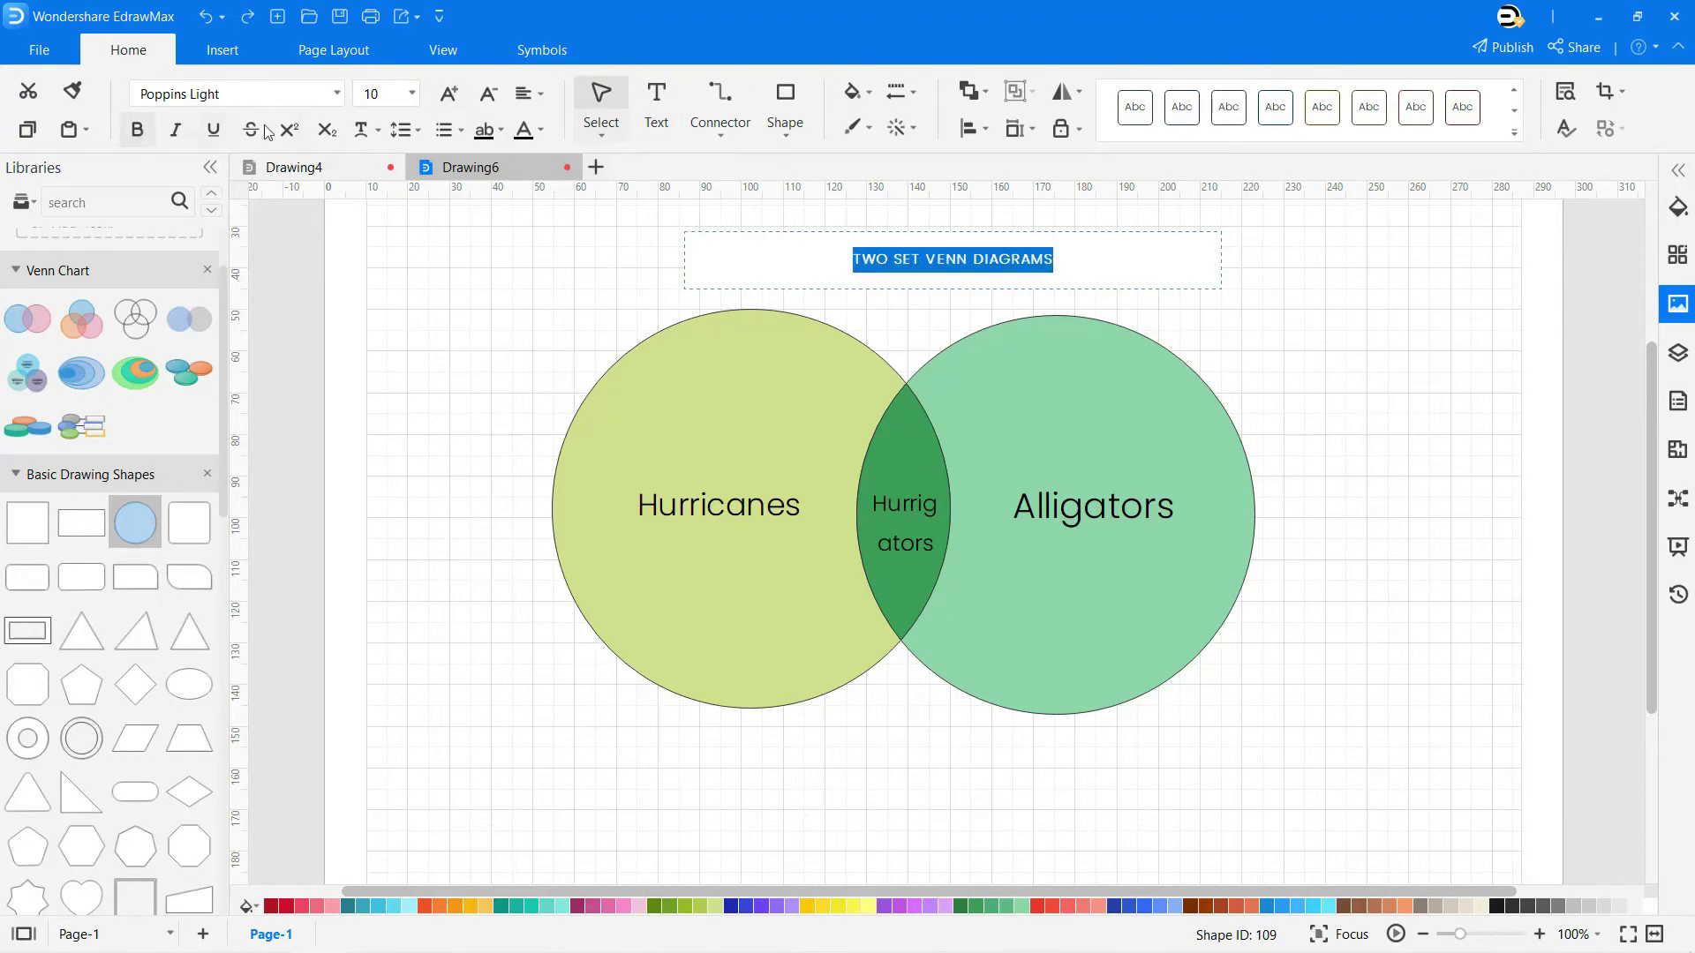
click(448, 94)
click(449, 94)
click(1471, 541)
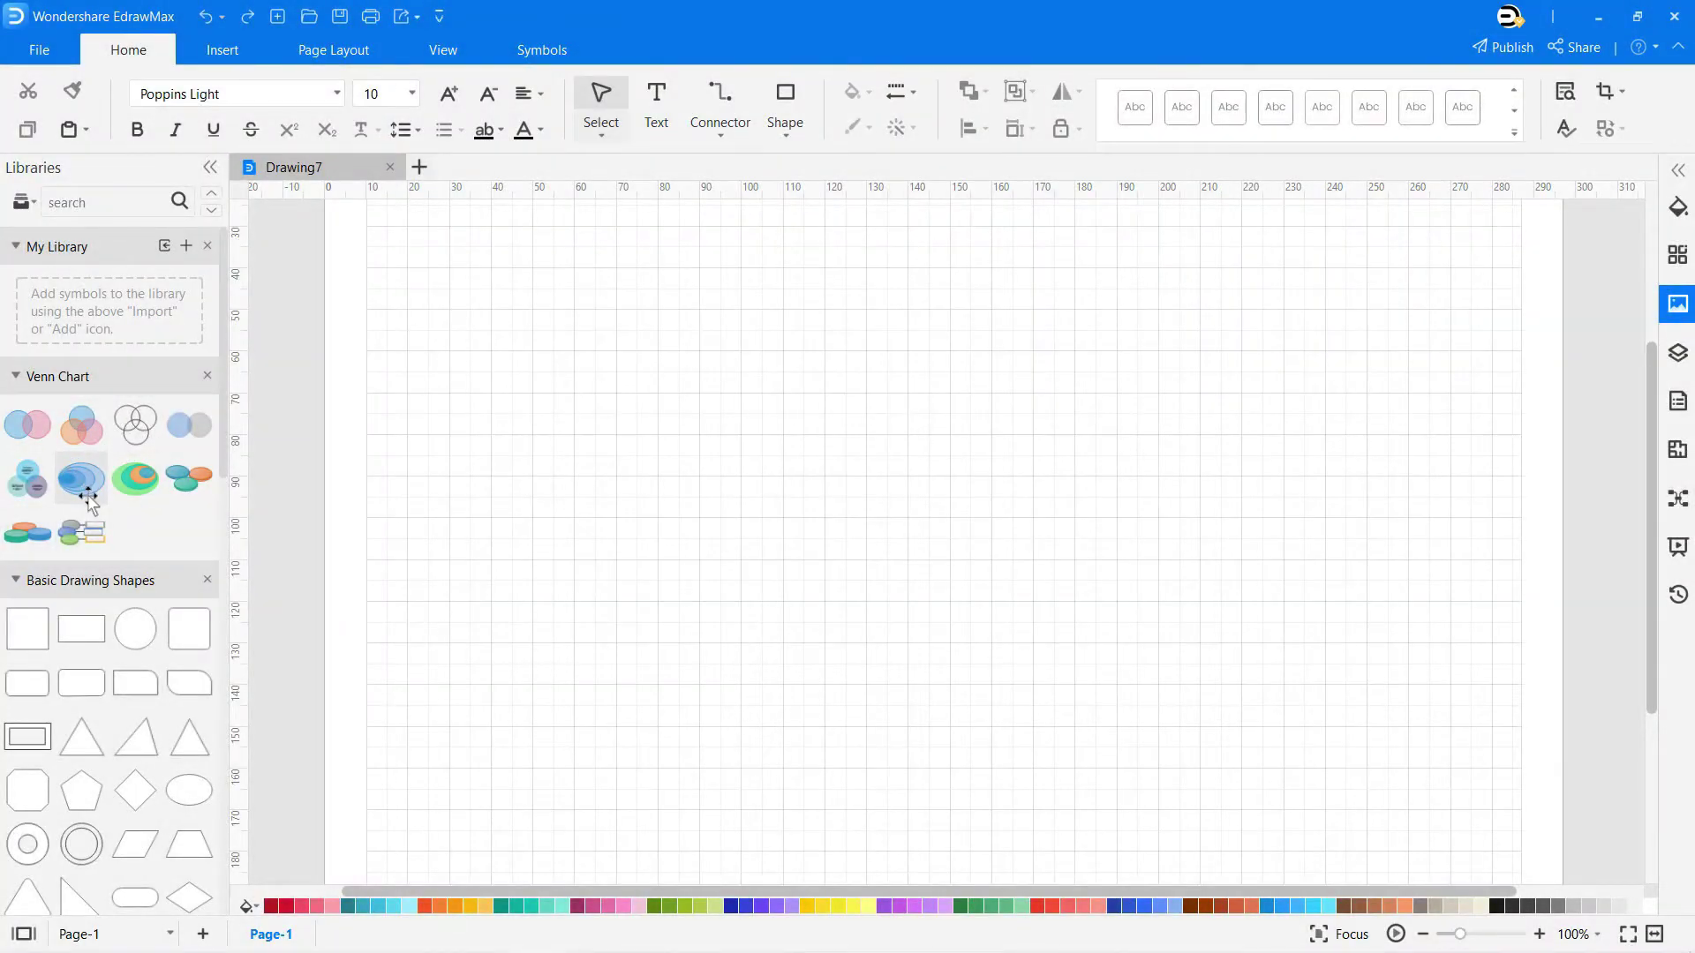
- Place a three-circle Venn diagram and relabel the top circle 'Pirates' in larger text
drag(38, 484, 923, 505)
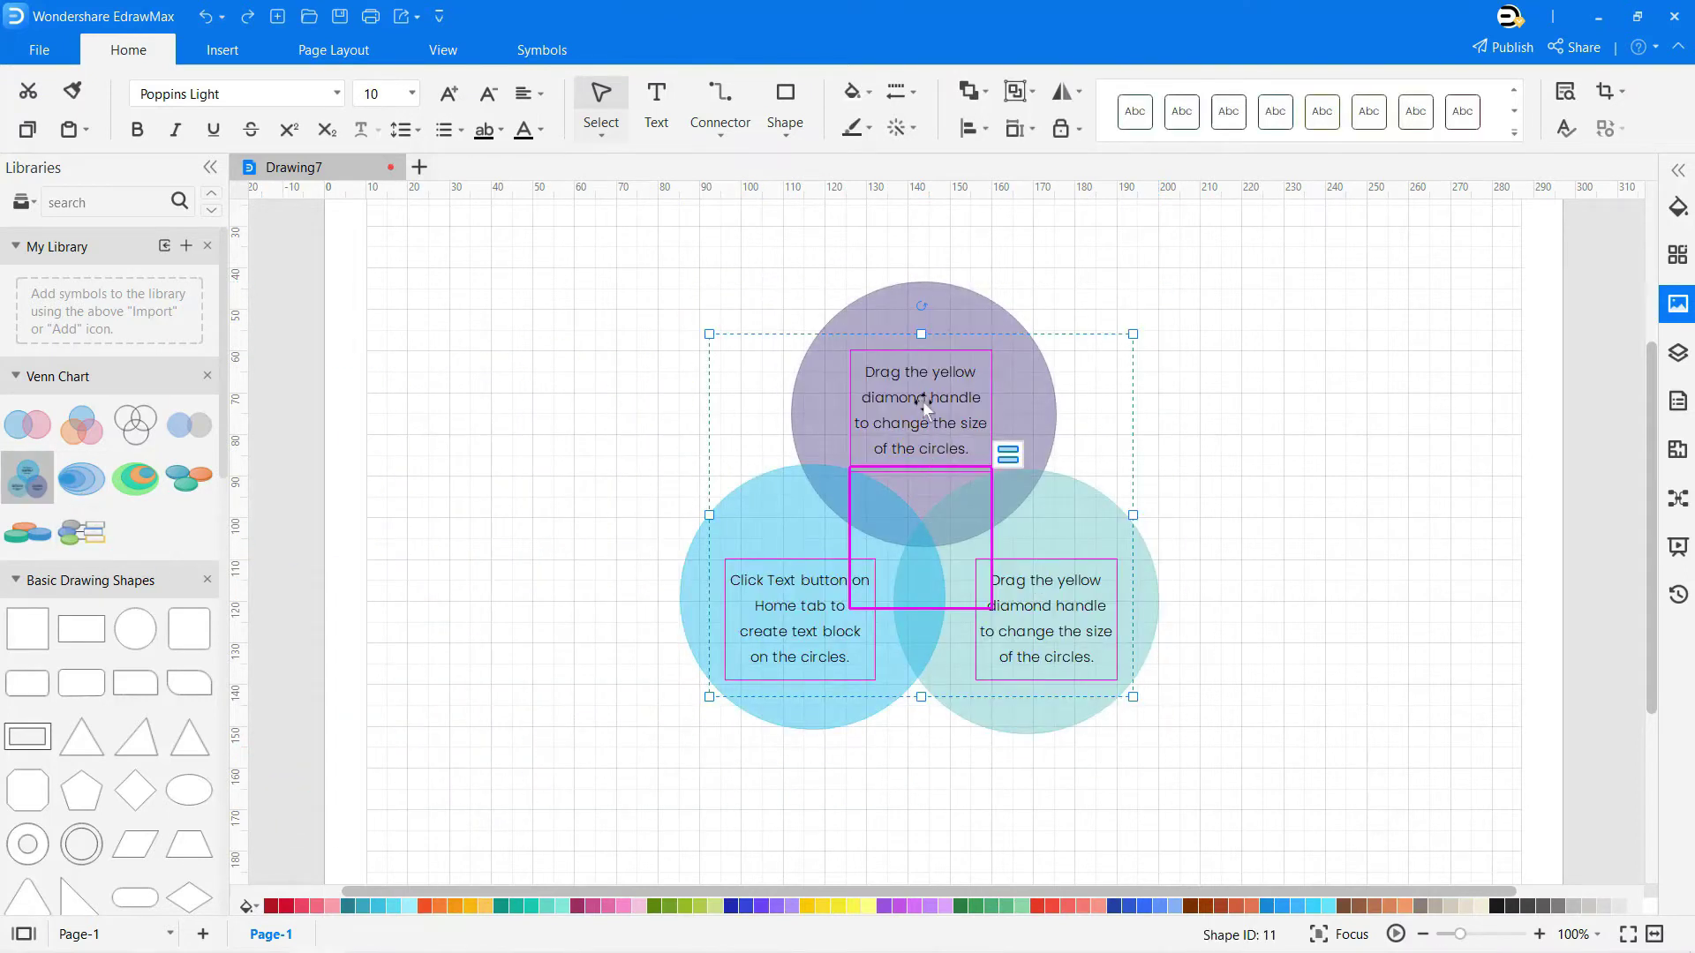
double_click(923, 401)
text(Pirate)
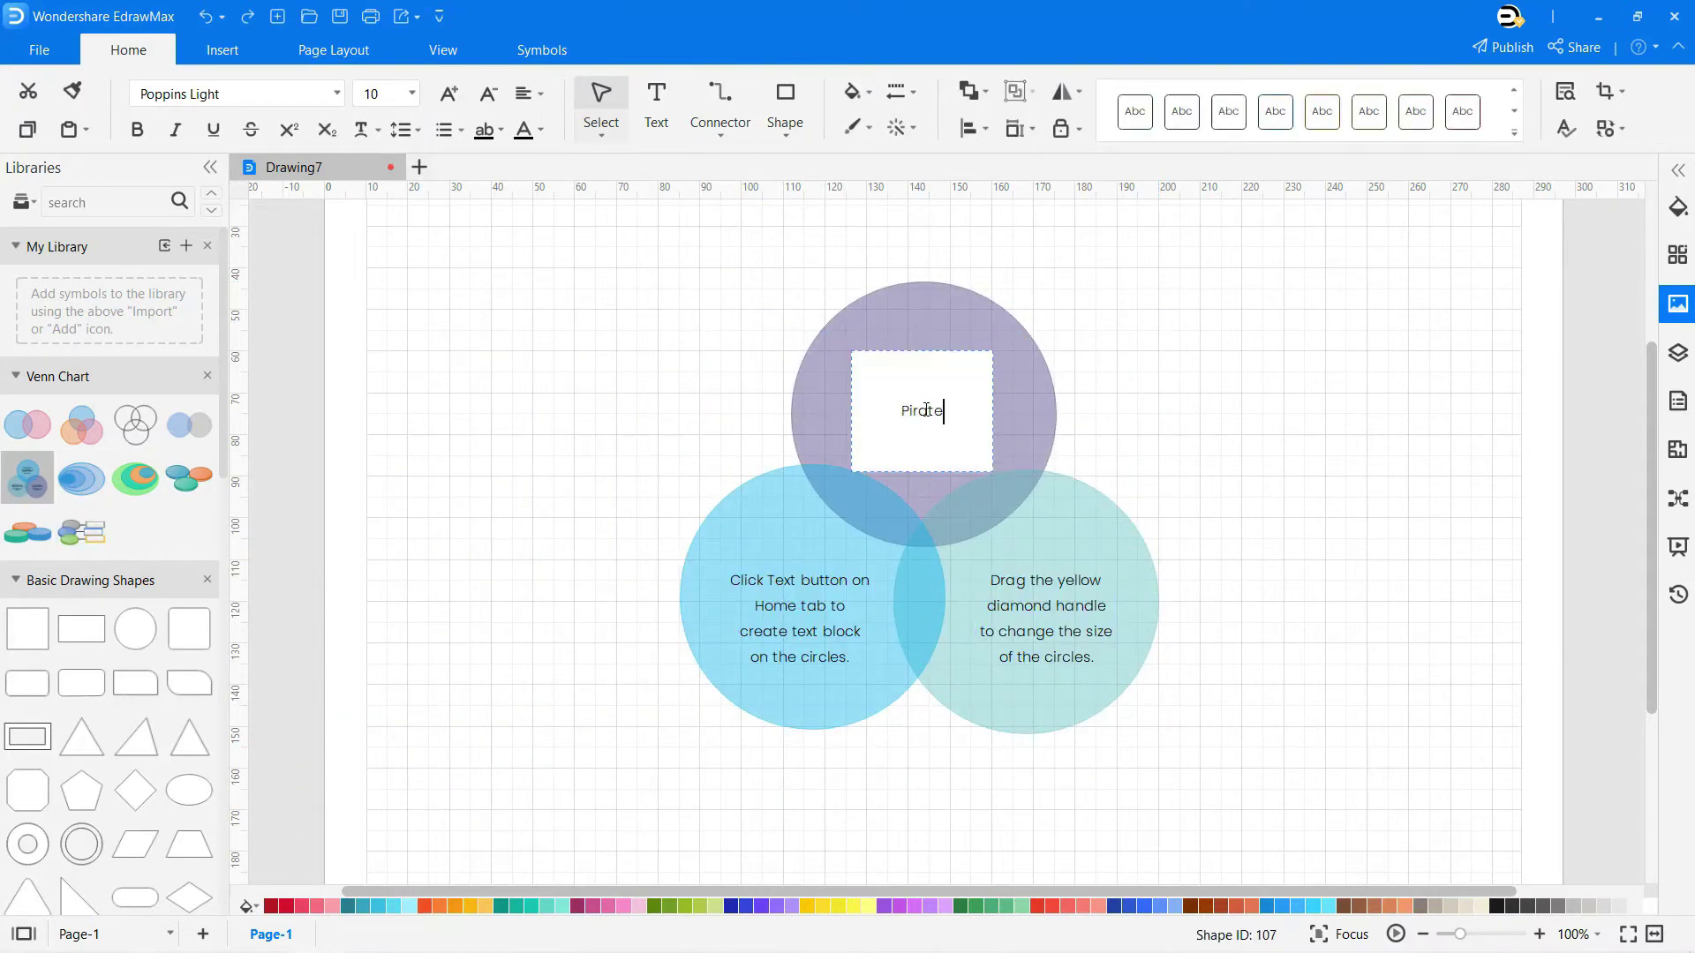
text(s)
key(ctrl+a)
click(449, 94)
click(1418, 548)
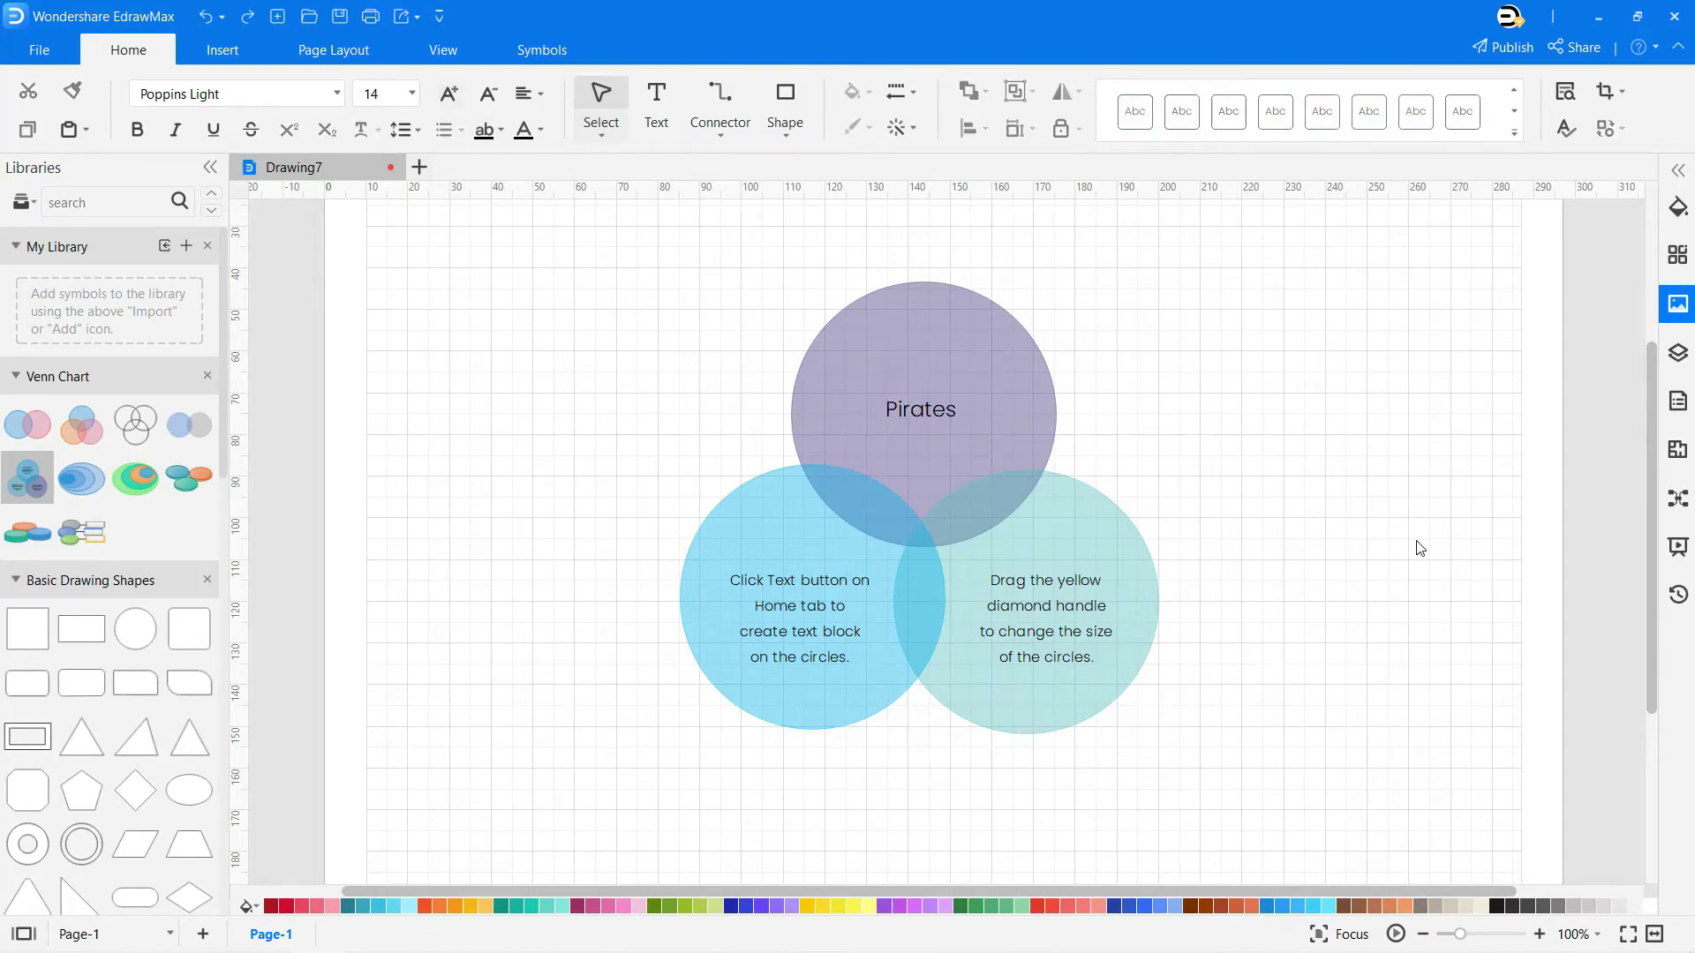
- Relabel the left and right circles 'Zombie' and 'Ninja', enlarging each label
double_click(834, 622)
text(Zombie)
key(ctrl+a)
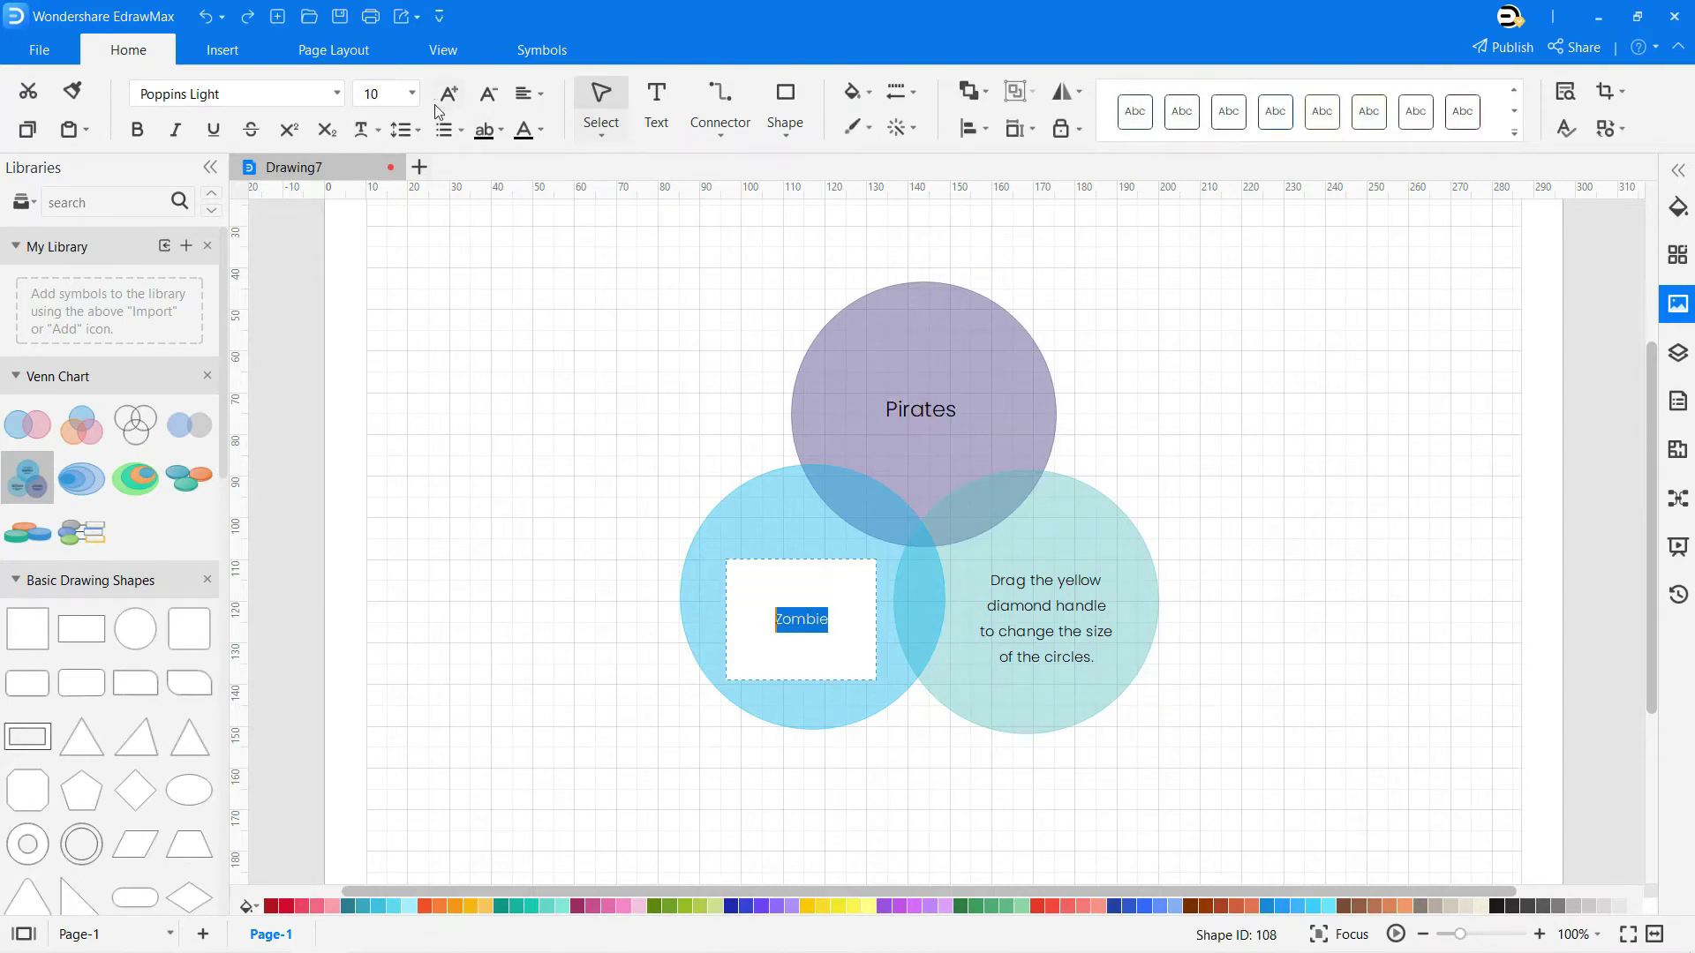
click(449, 93)
double_click(1046, 618)
text(Ninja)
key(ctrl+a)
click(448, 94)
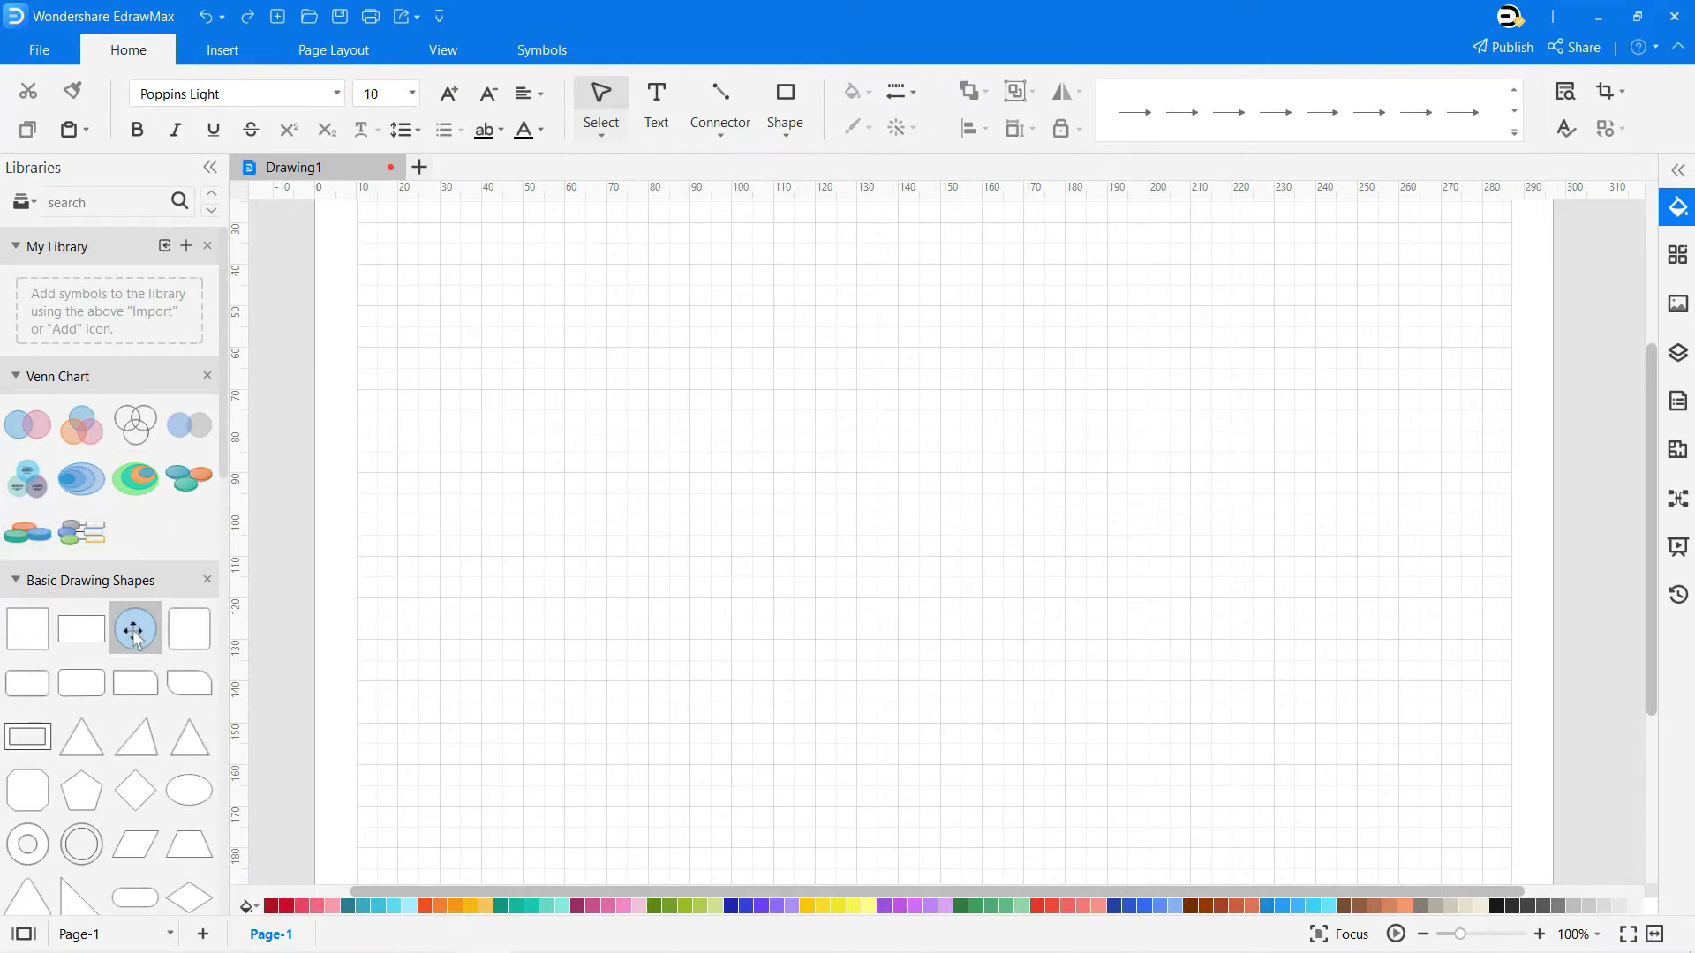
- Place an enlarged circle, fill it orange and set its fill transparency to 31%
mouse_move(132, 625)
mouse_down()
mouse_move(377, 650)
mouse_move(643, 346)
mouse_up()
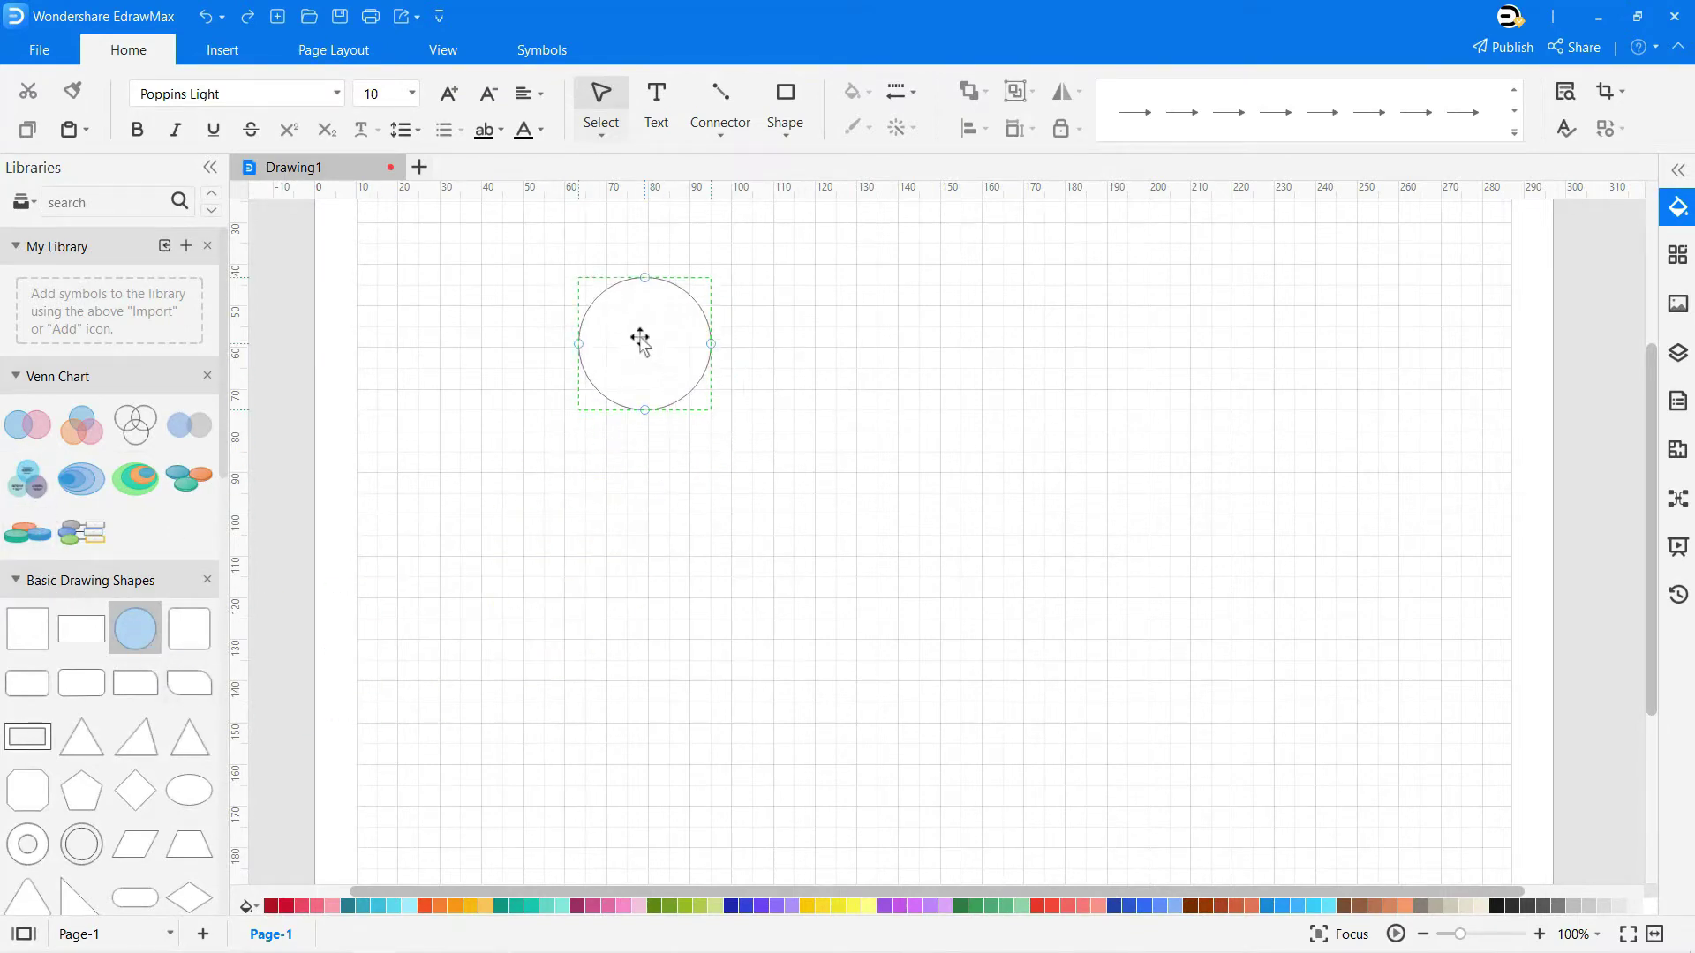
drag(712, 418, 677, 406)
click(485, 907)
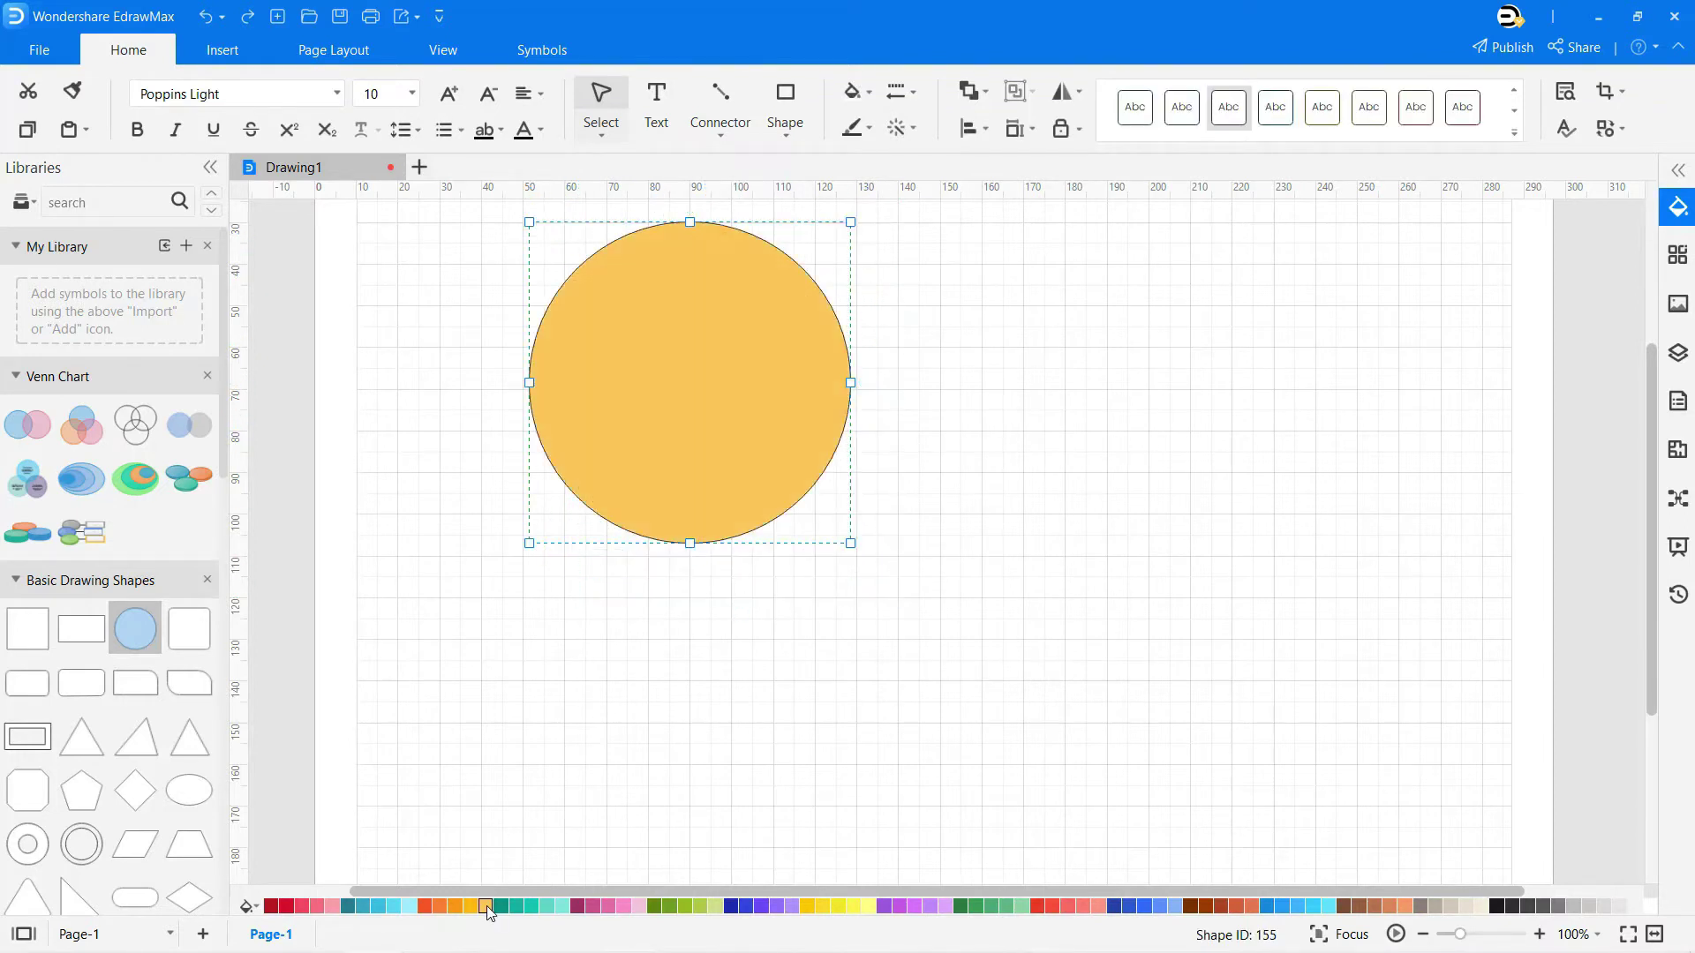
click(695, 576)
click(1678, 176)
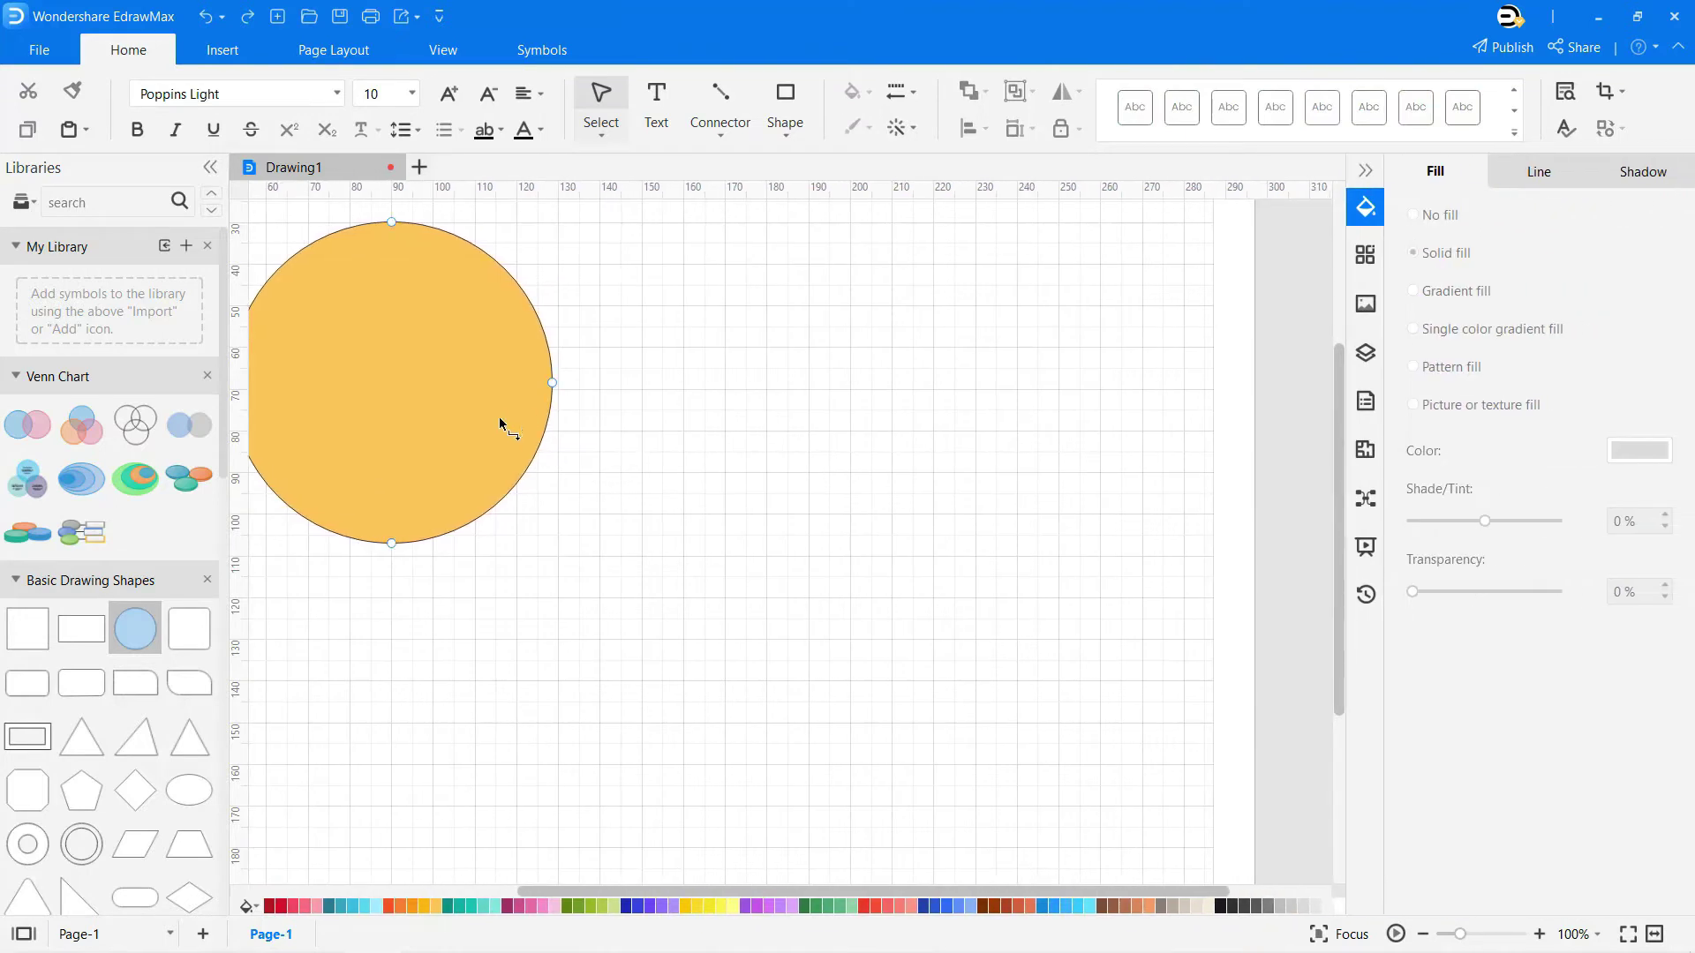
click(504, 424)
drag(1479, 593, 1472, 596)
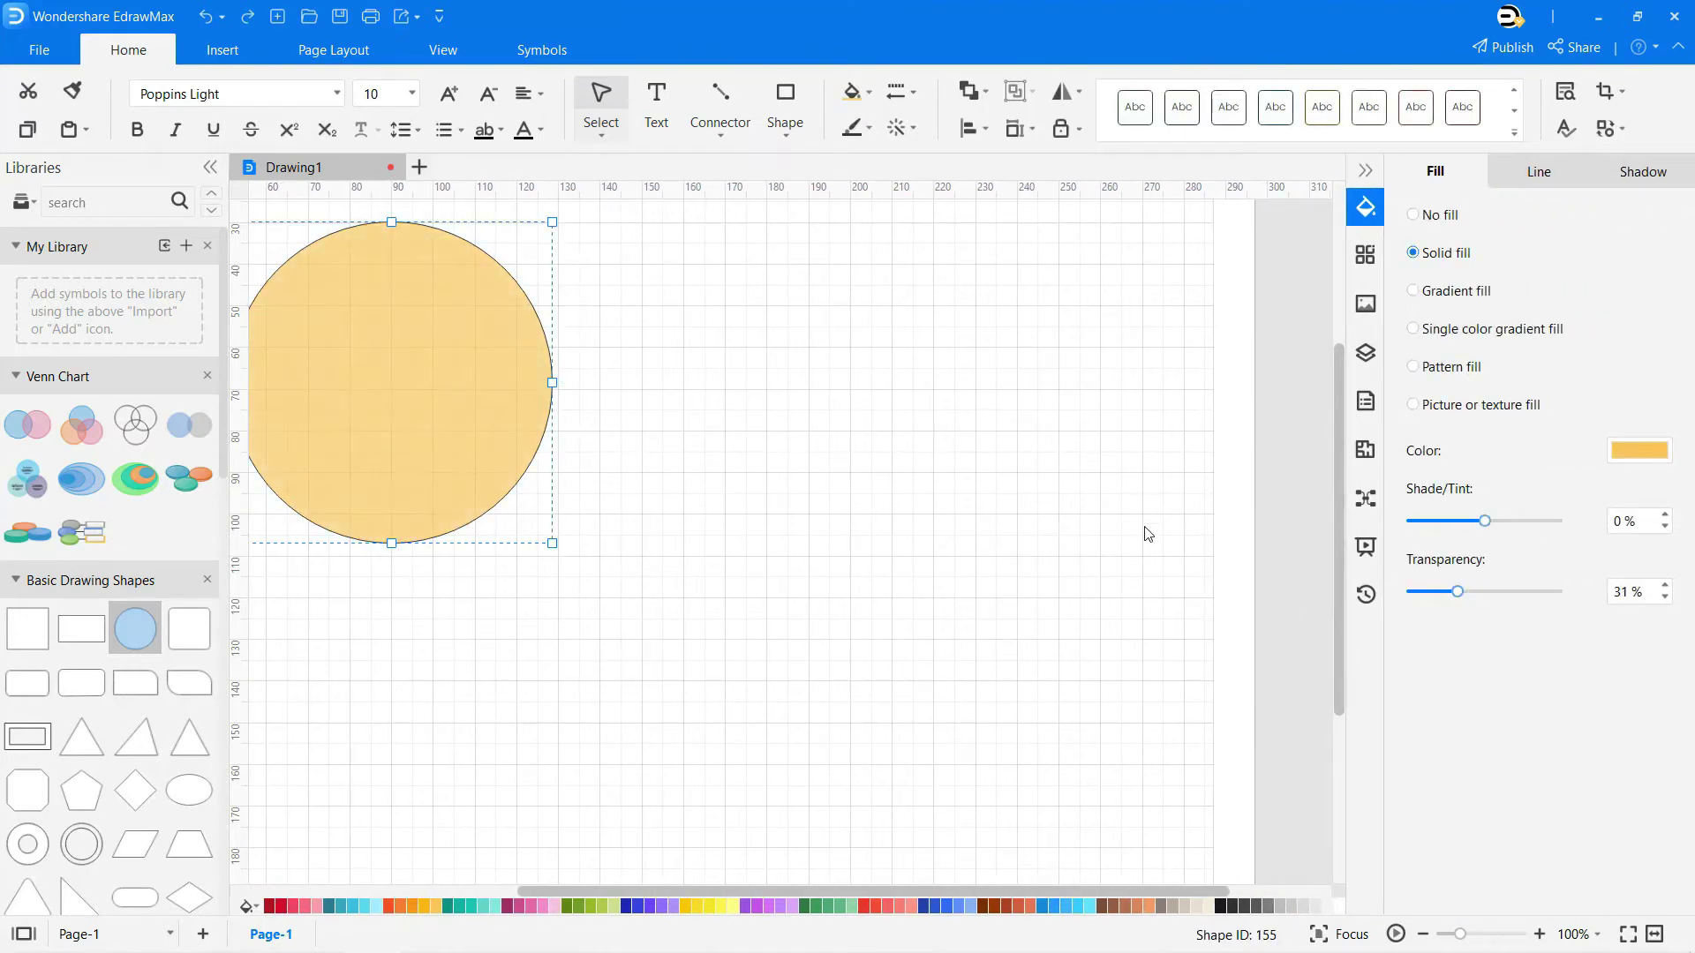
click(1366, 170)
click(980, 521)
- Paste a copy overlapping the orange circle's right side and fill it green
click(608, 426)
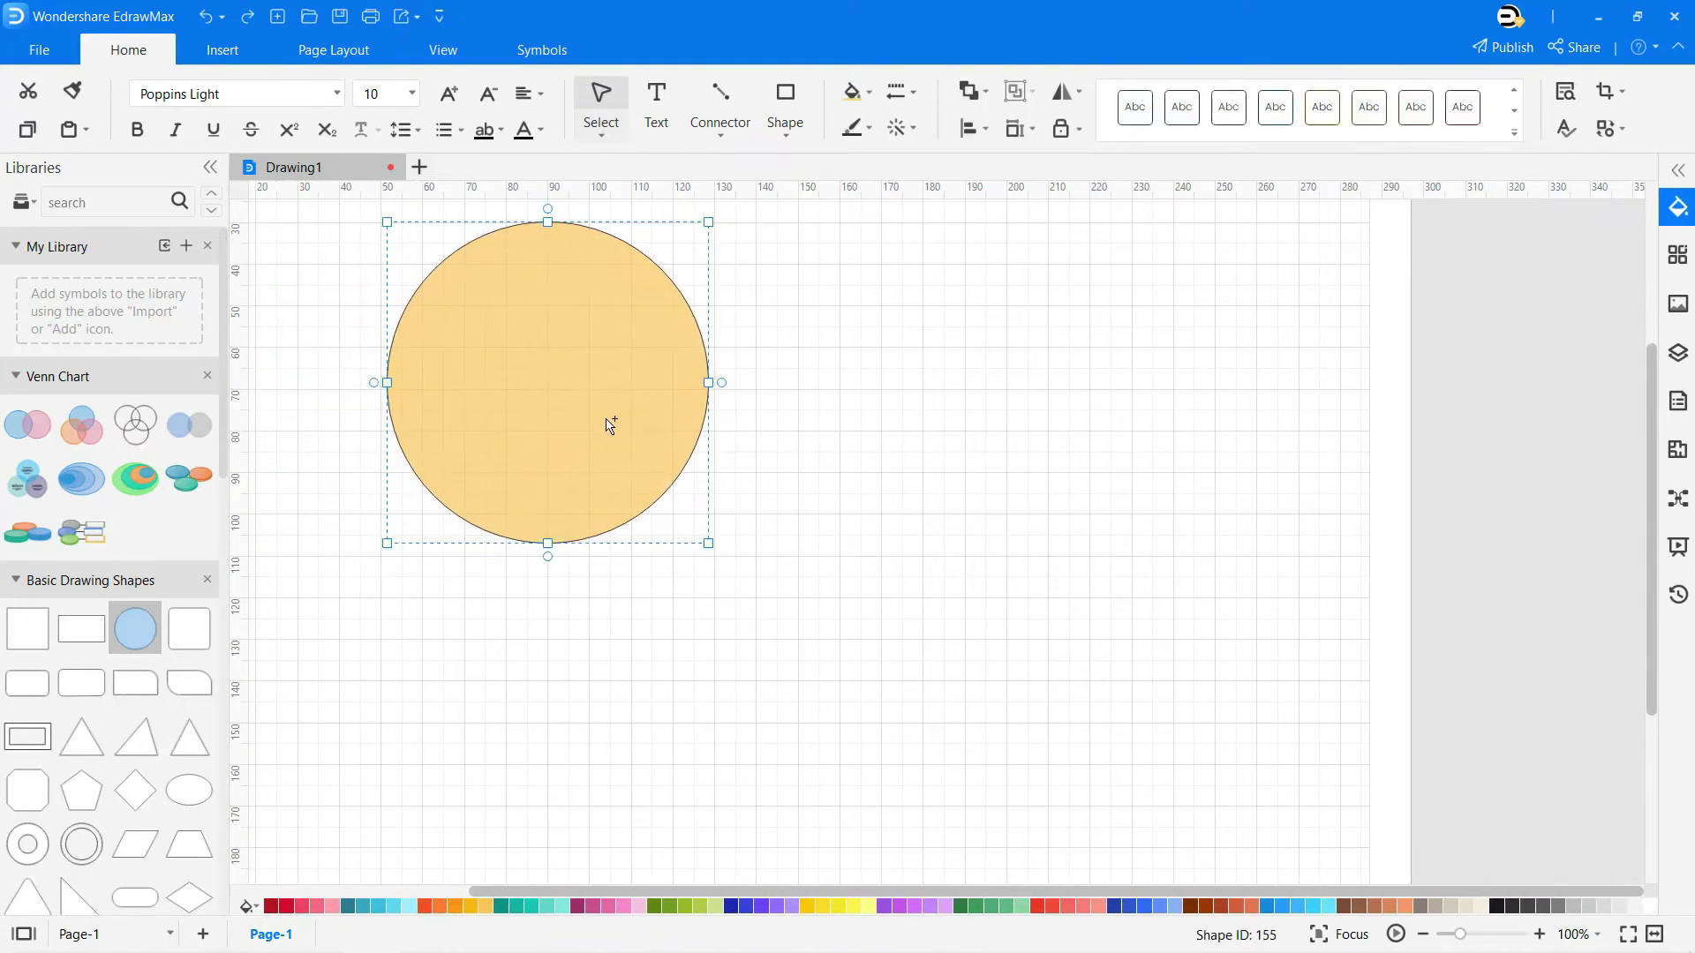
key(ctrl+c)
key(ctrl+v)
drag(777, 422, 790, 395)
click(702, 906)
click(755, 731)
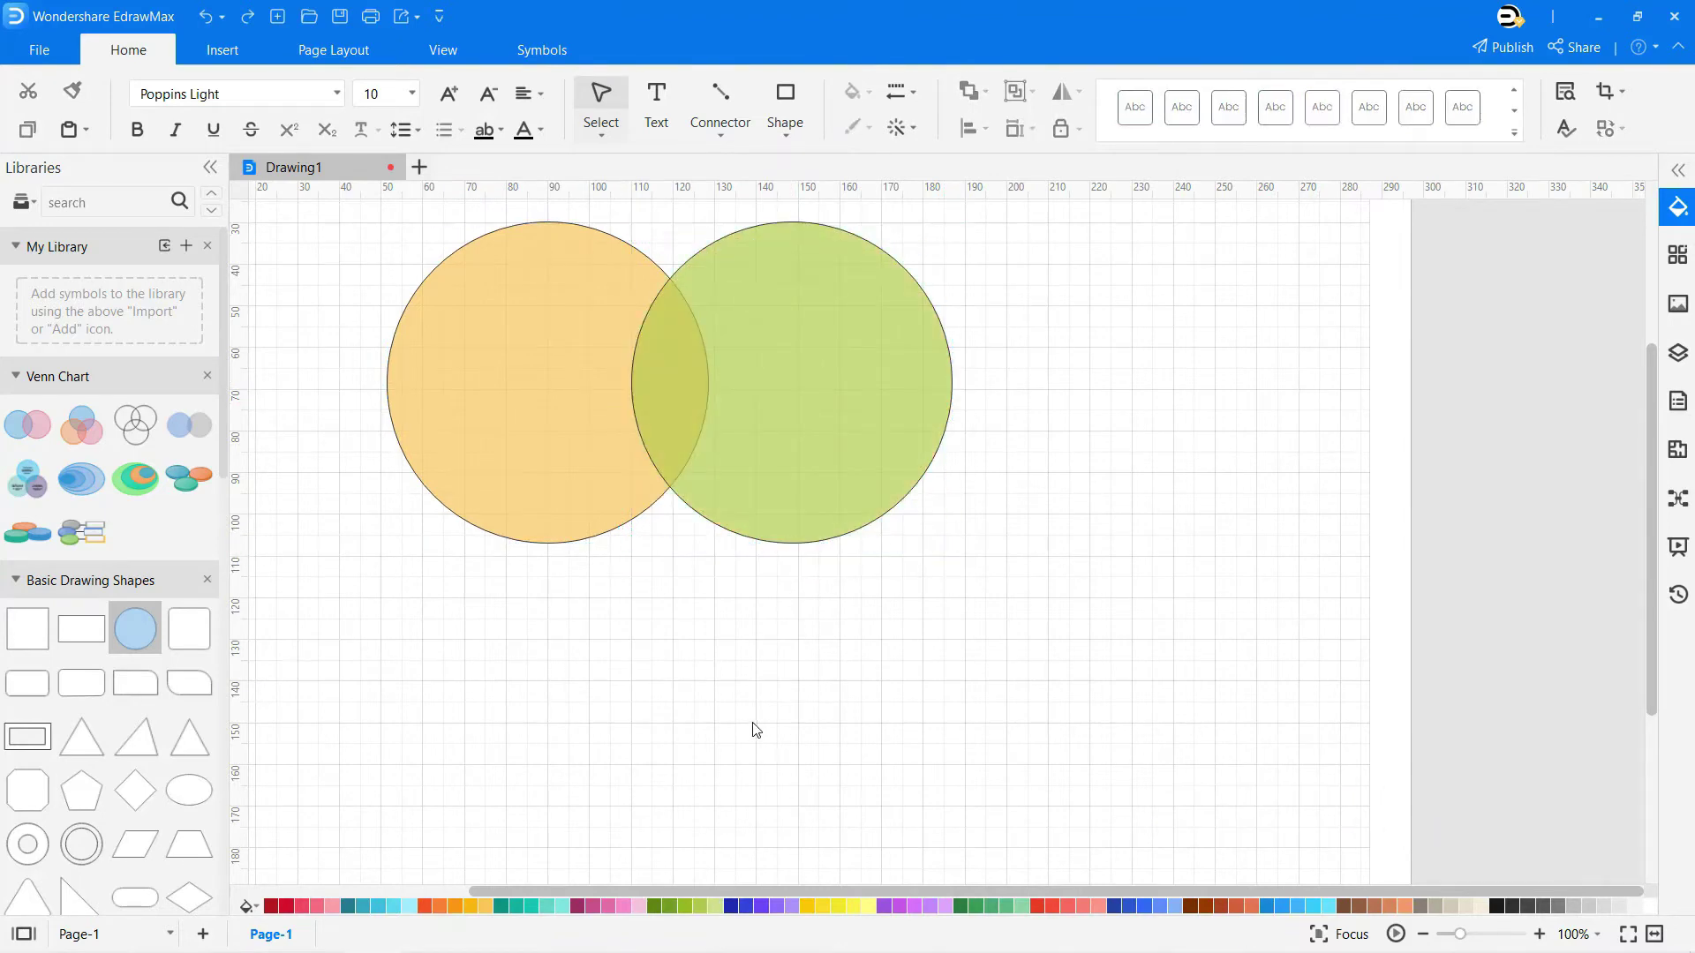
- Paste a third orange circle below, overlapping the other two
key(ctrl+v)
drag(772, 738, 683, 601)
drag(998, 889, 849, 892)
- Fill the bottom circle pale yellow
click(1106, 712)
click(840, 677)
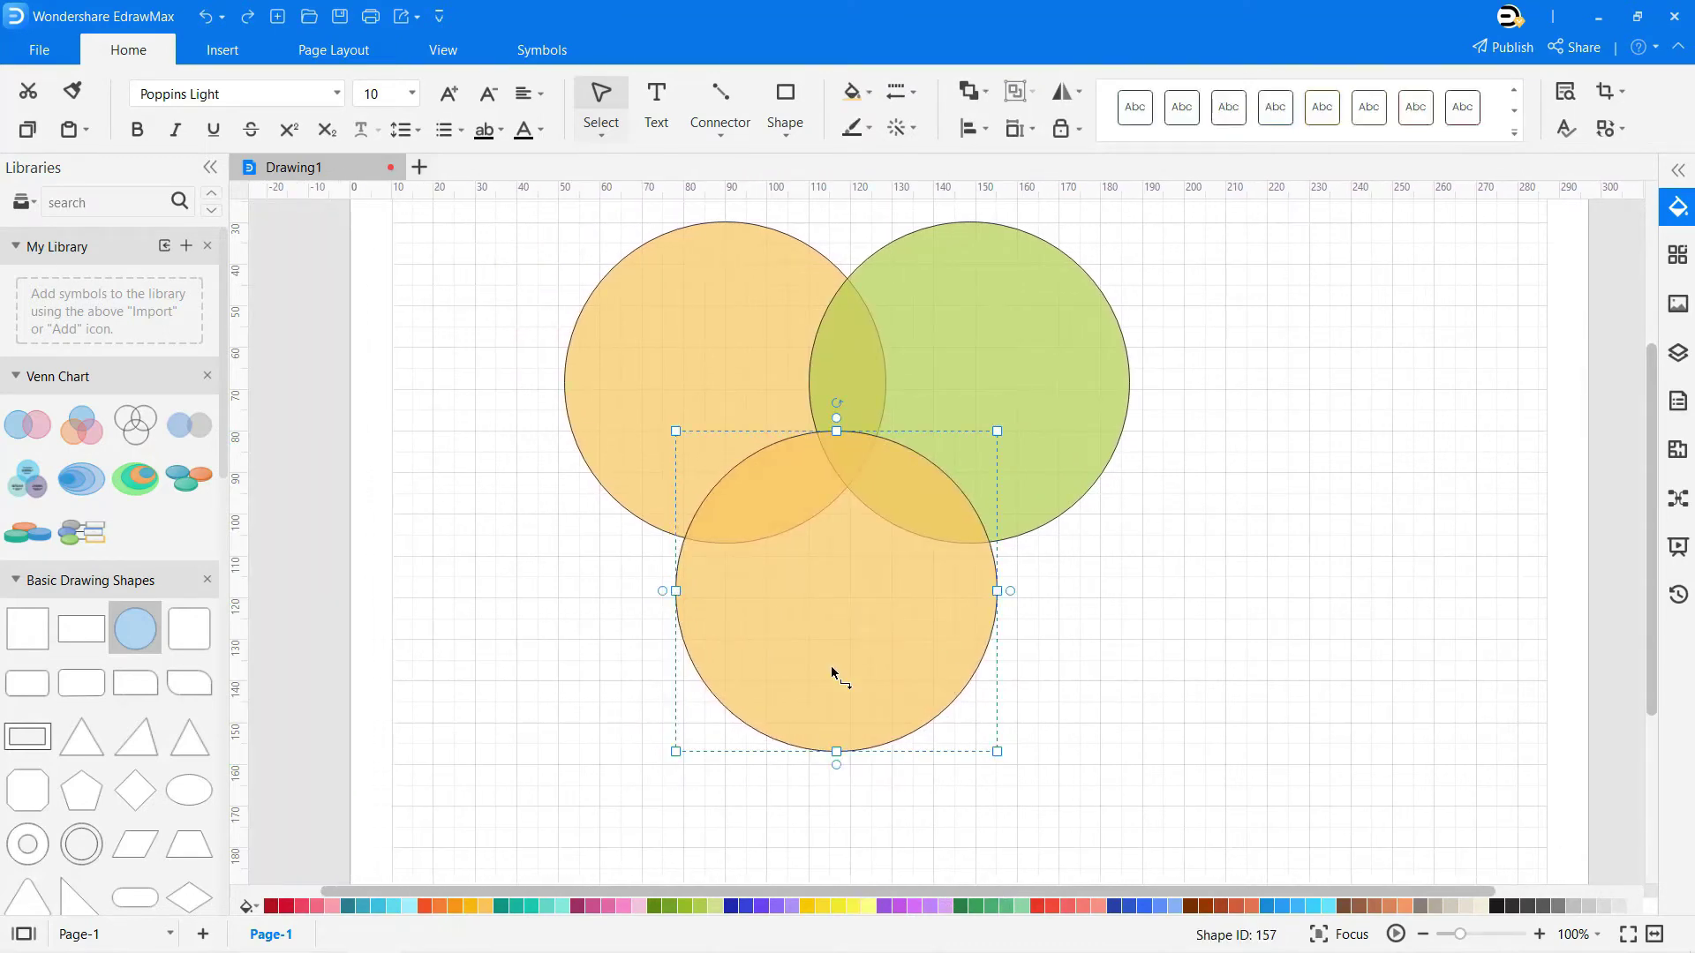
click(840, 906)
click(1033, 787)
- Fragment all three circles and fill the central three-way overlap brown
click(868, 622)
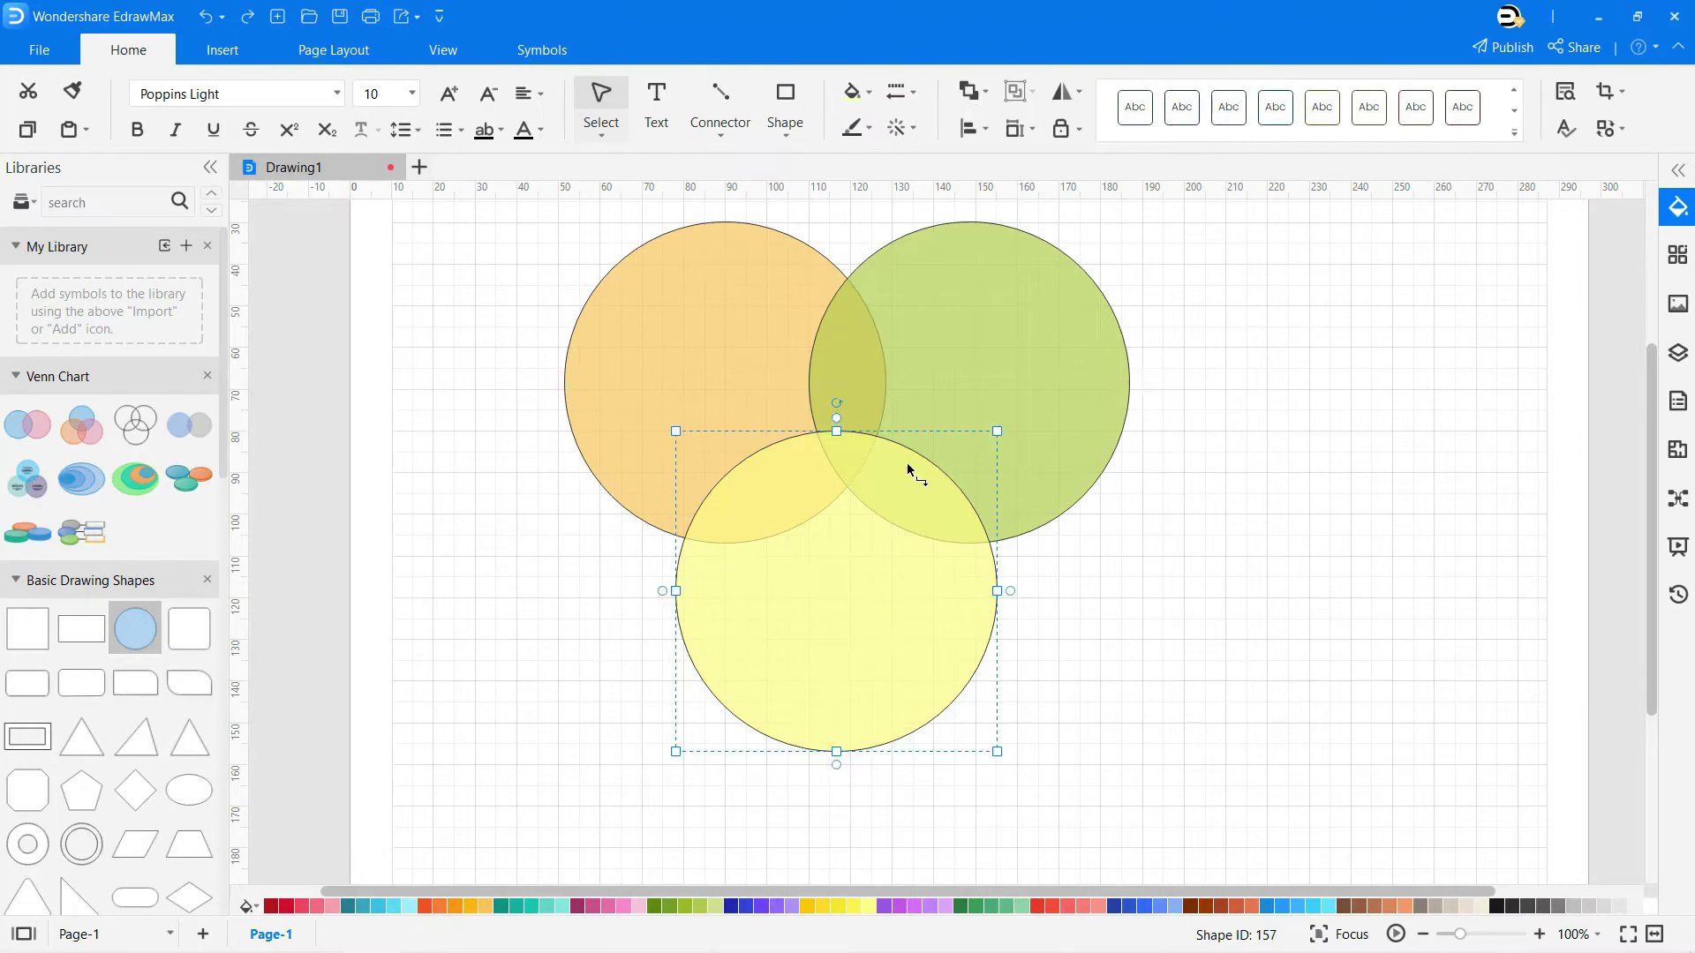
click(927, 389)
ctrl+click(718, 352)
ctrl+click(791, 586)
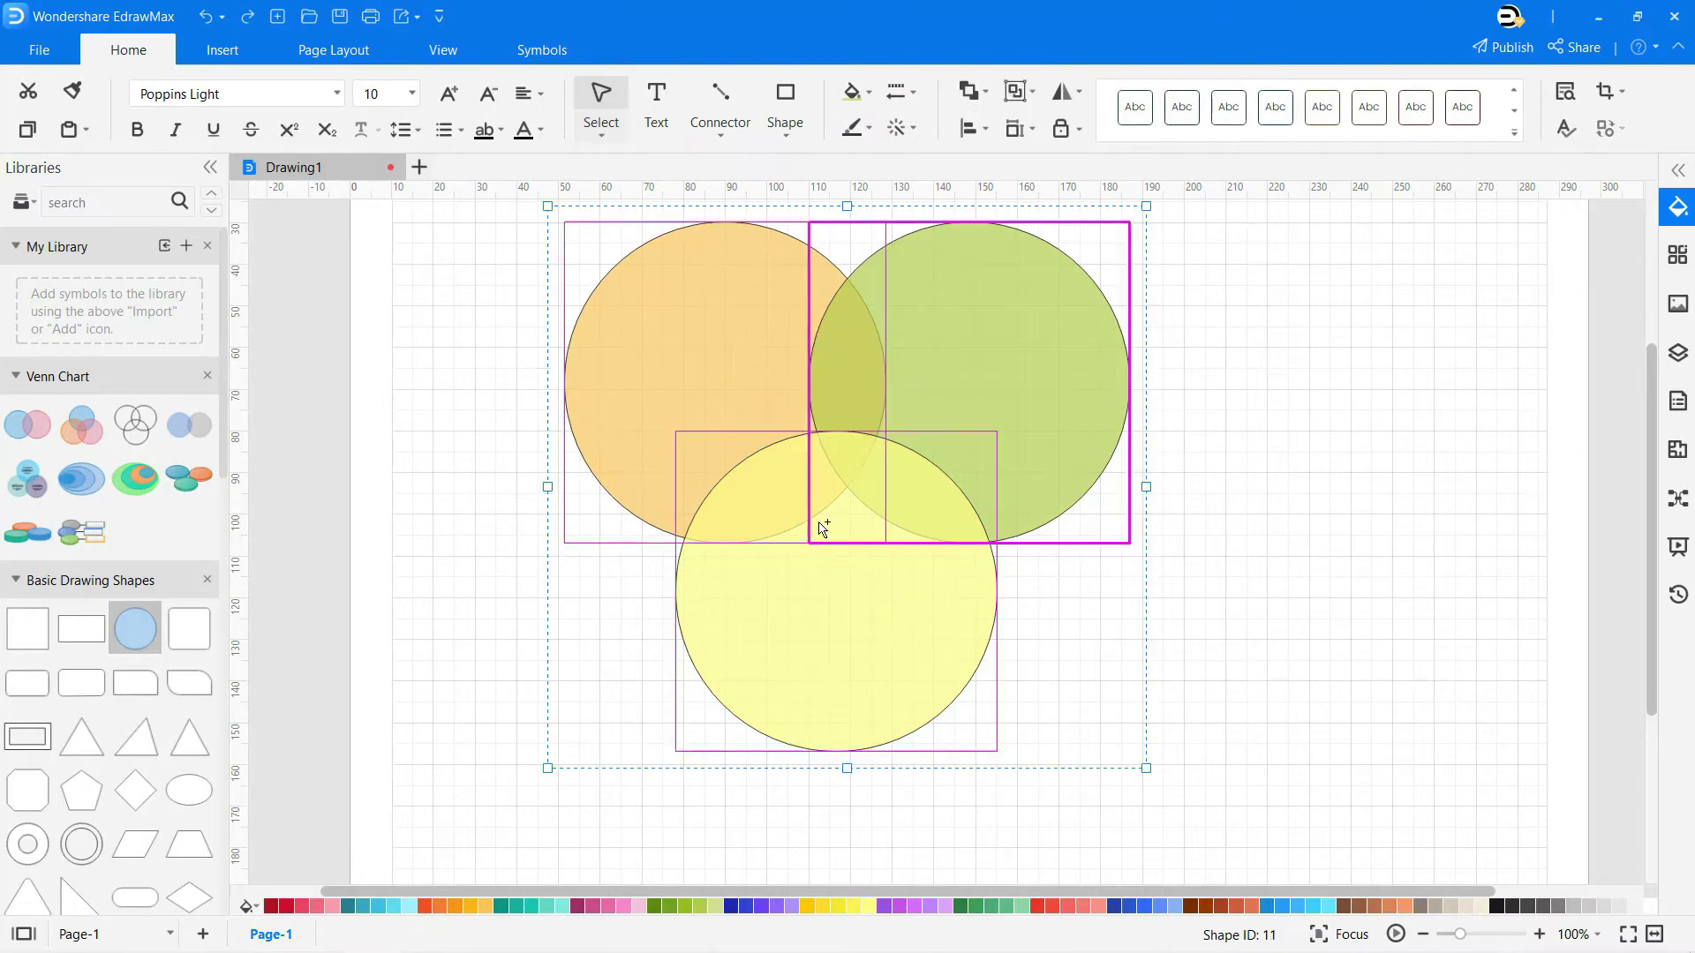
click(542, 54)
click(783, 133)
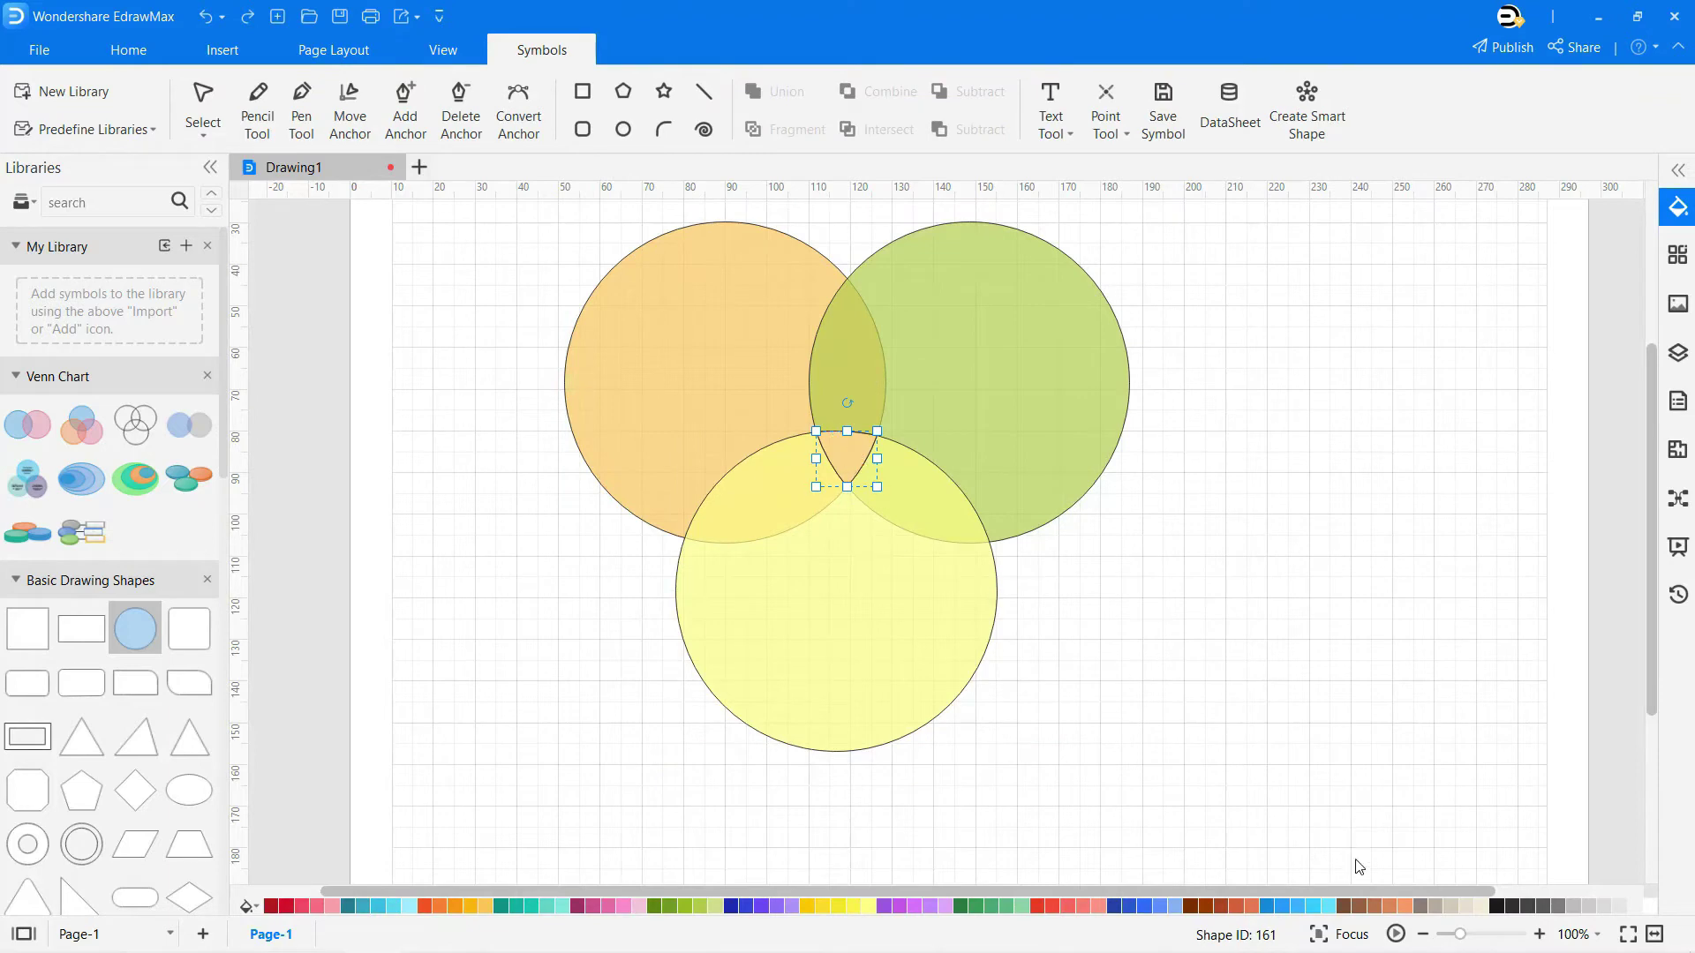
click(1345, 906)
click(1289, 720)
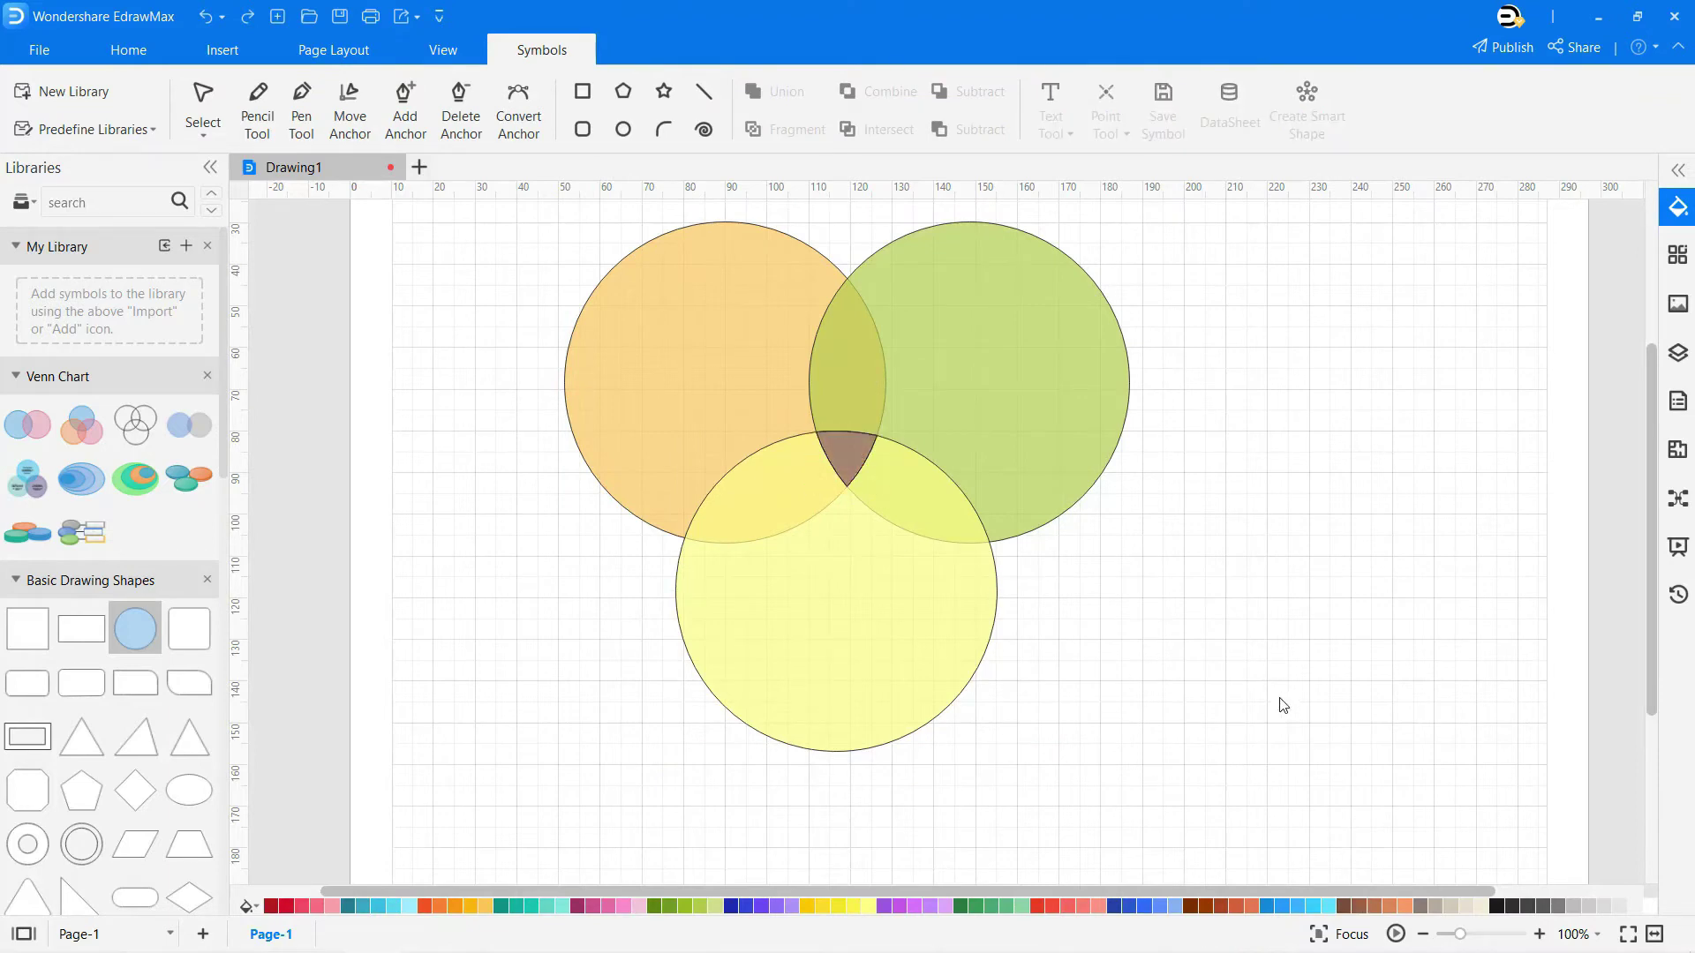
- Fragment and delete the green–yellow and orange–green overlap pieces, leaving them white
click(858, 570)
shift+click(1021, 400)
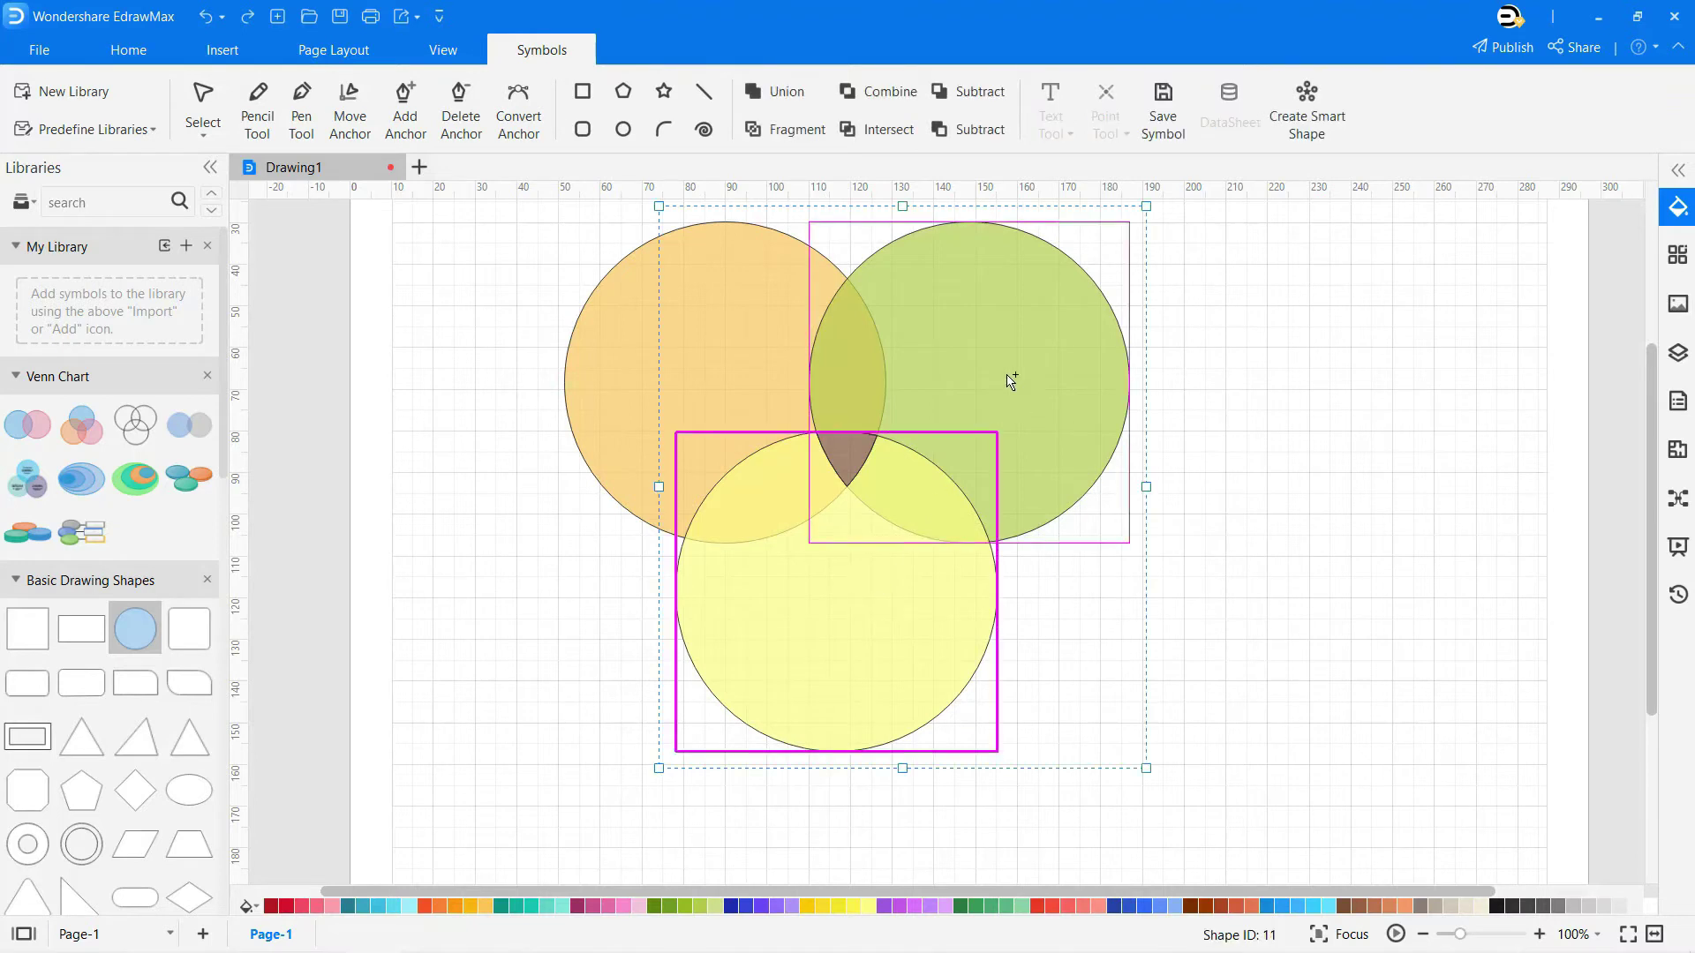
click(796, 130)
click(914, 501)
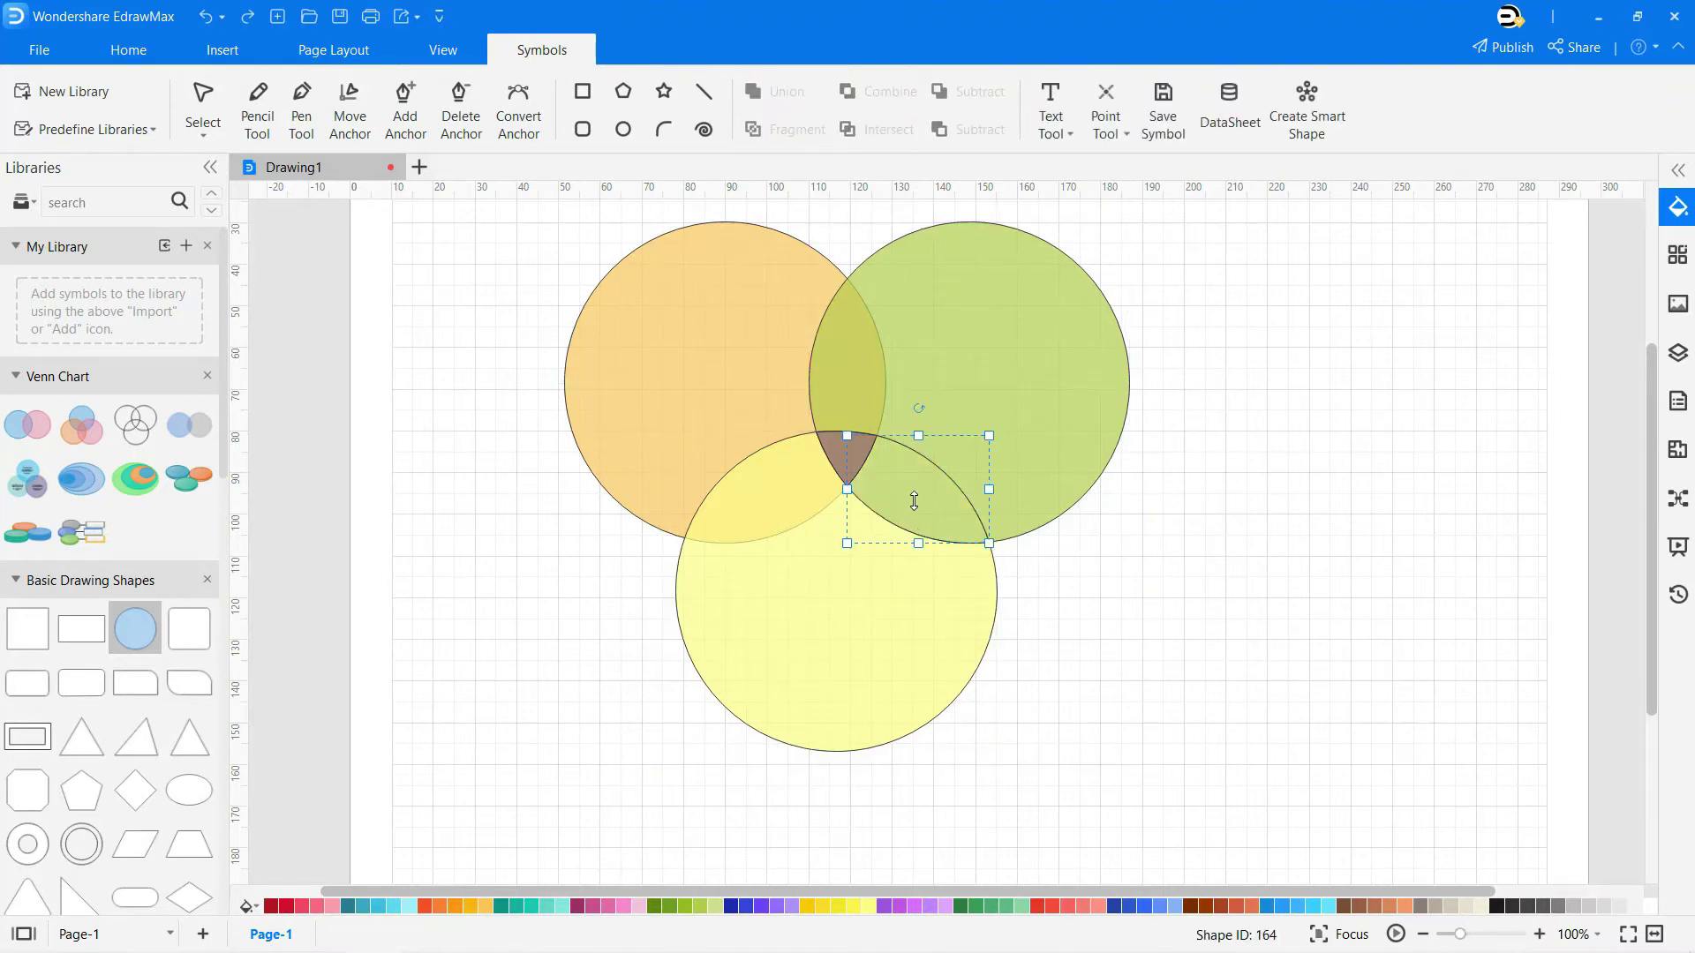
key(Delete)
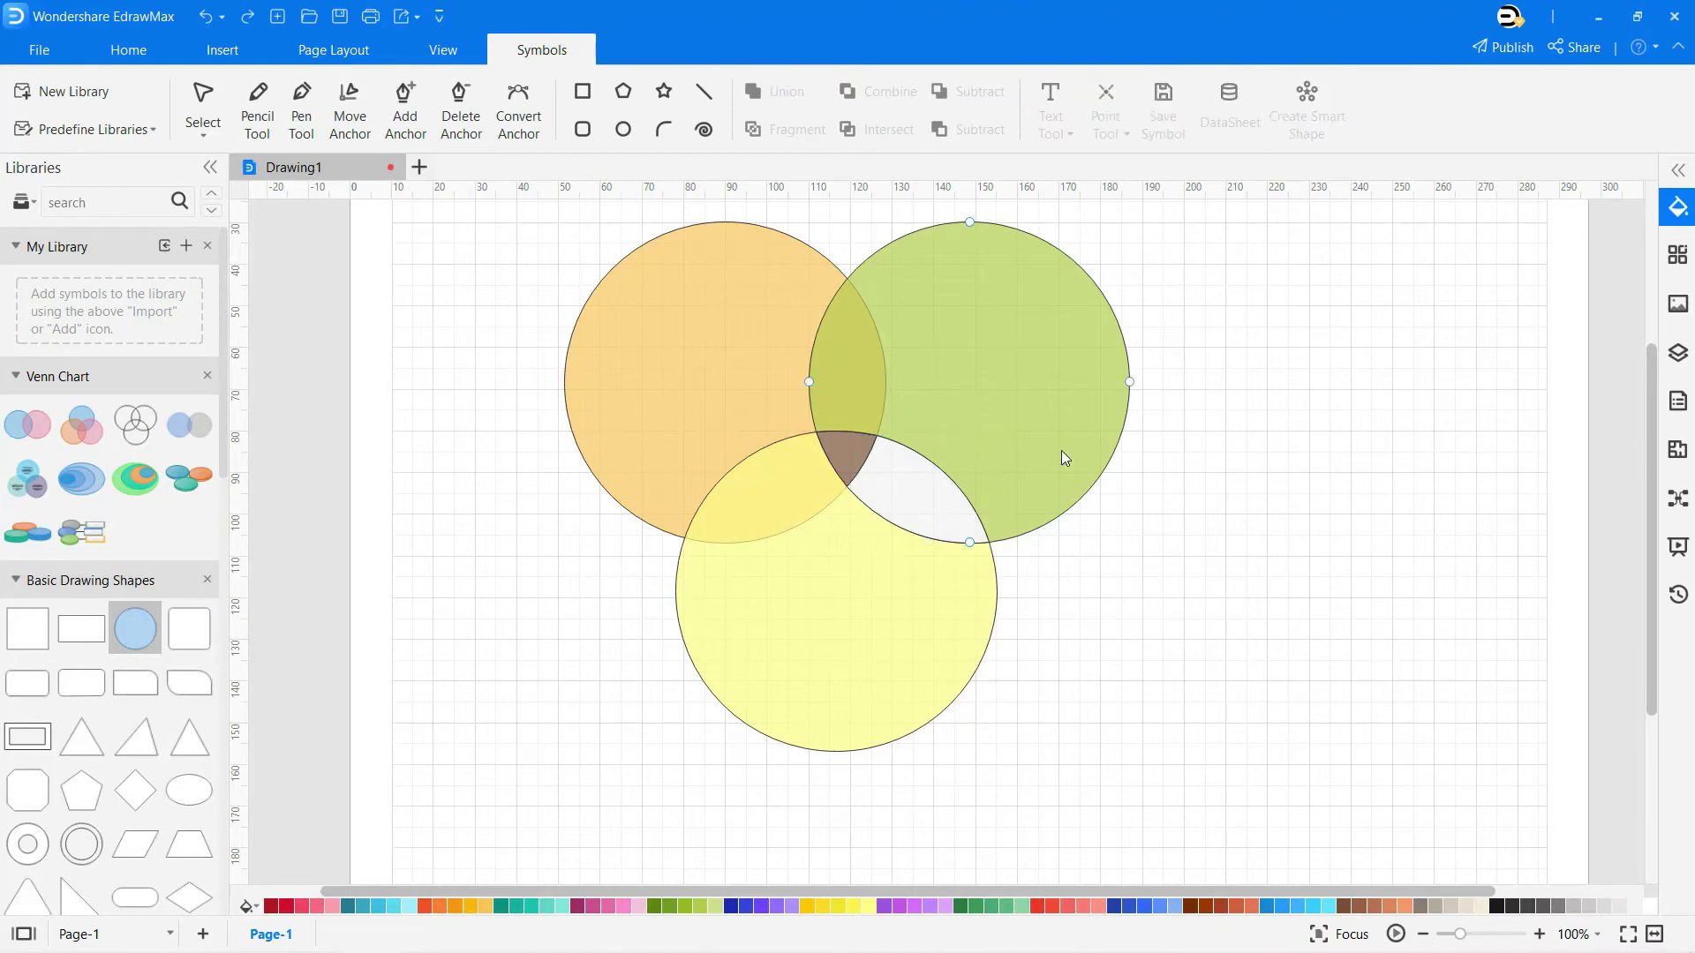
click(1015, 367)
shift+click(744, 345)
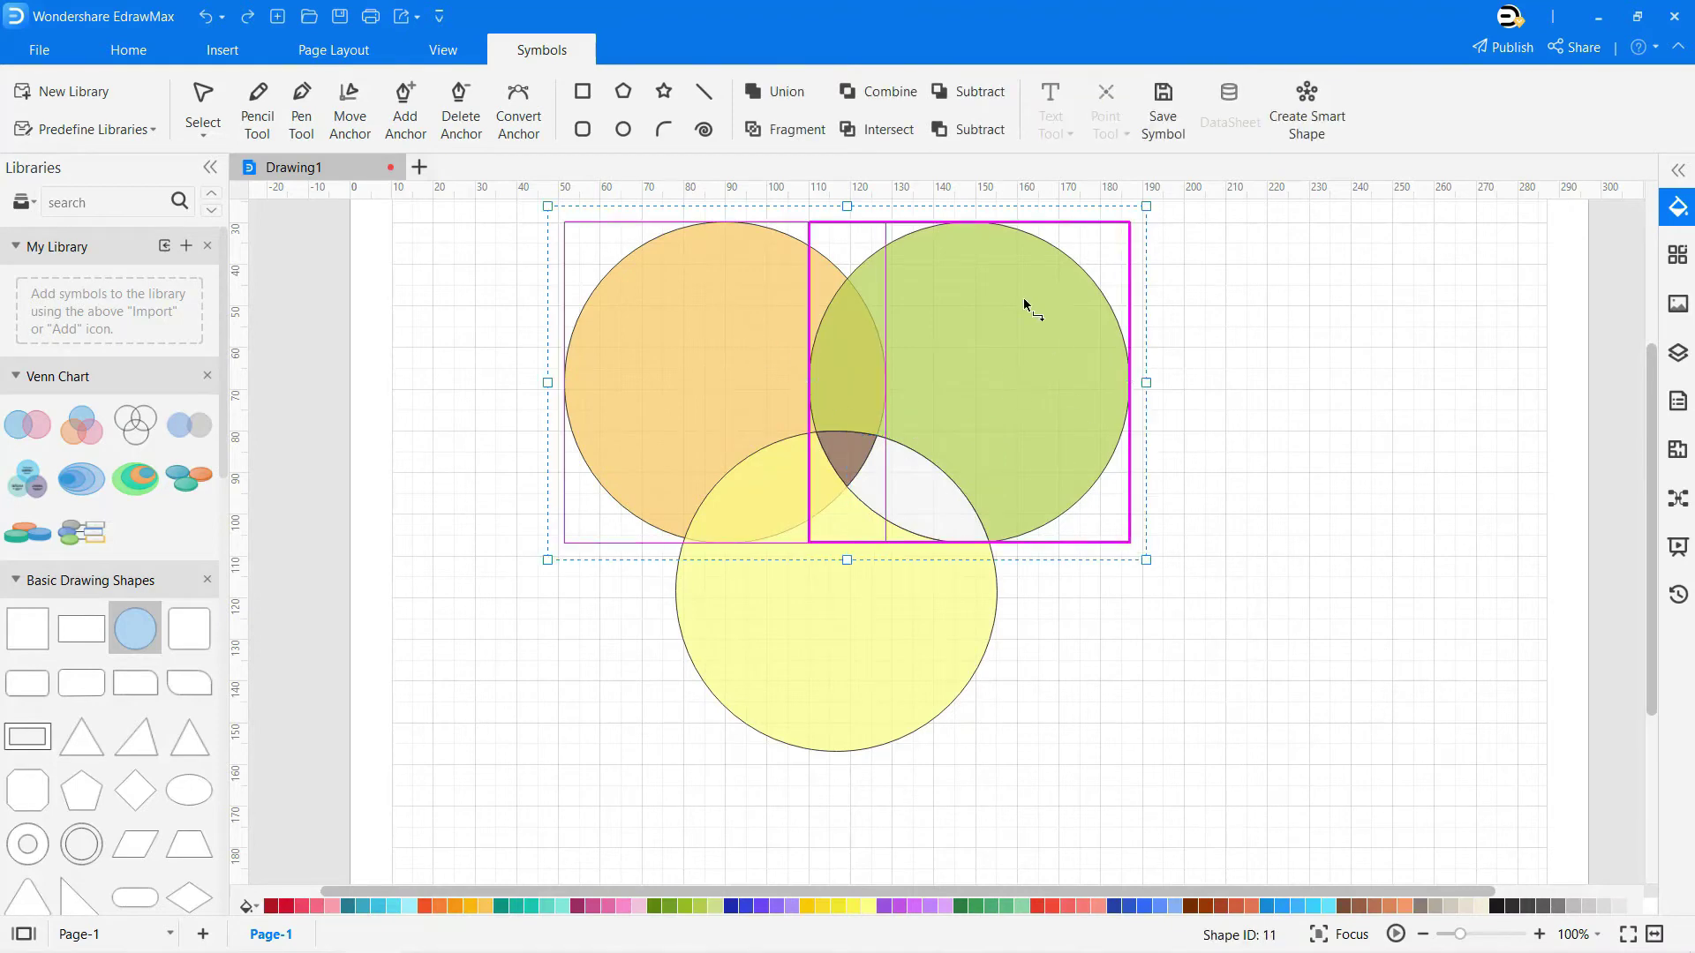
click(797, 130)
click(870, 401)
key(Delete)
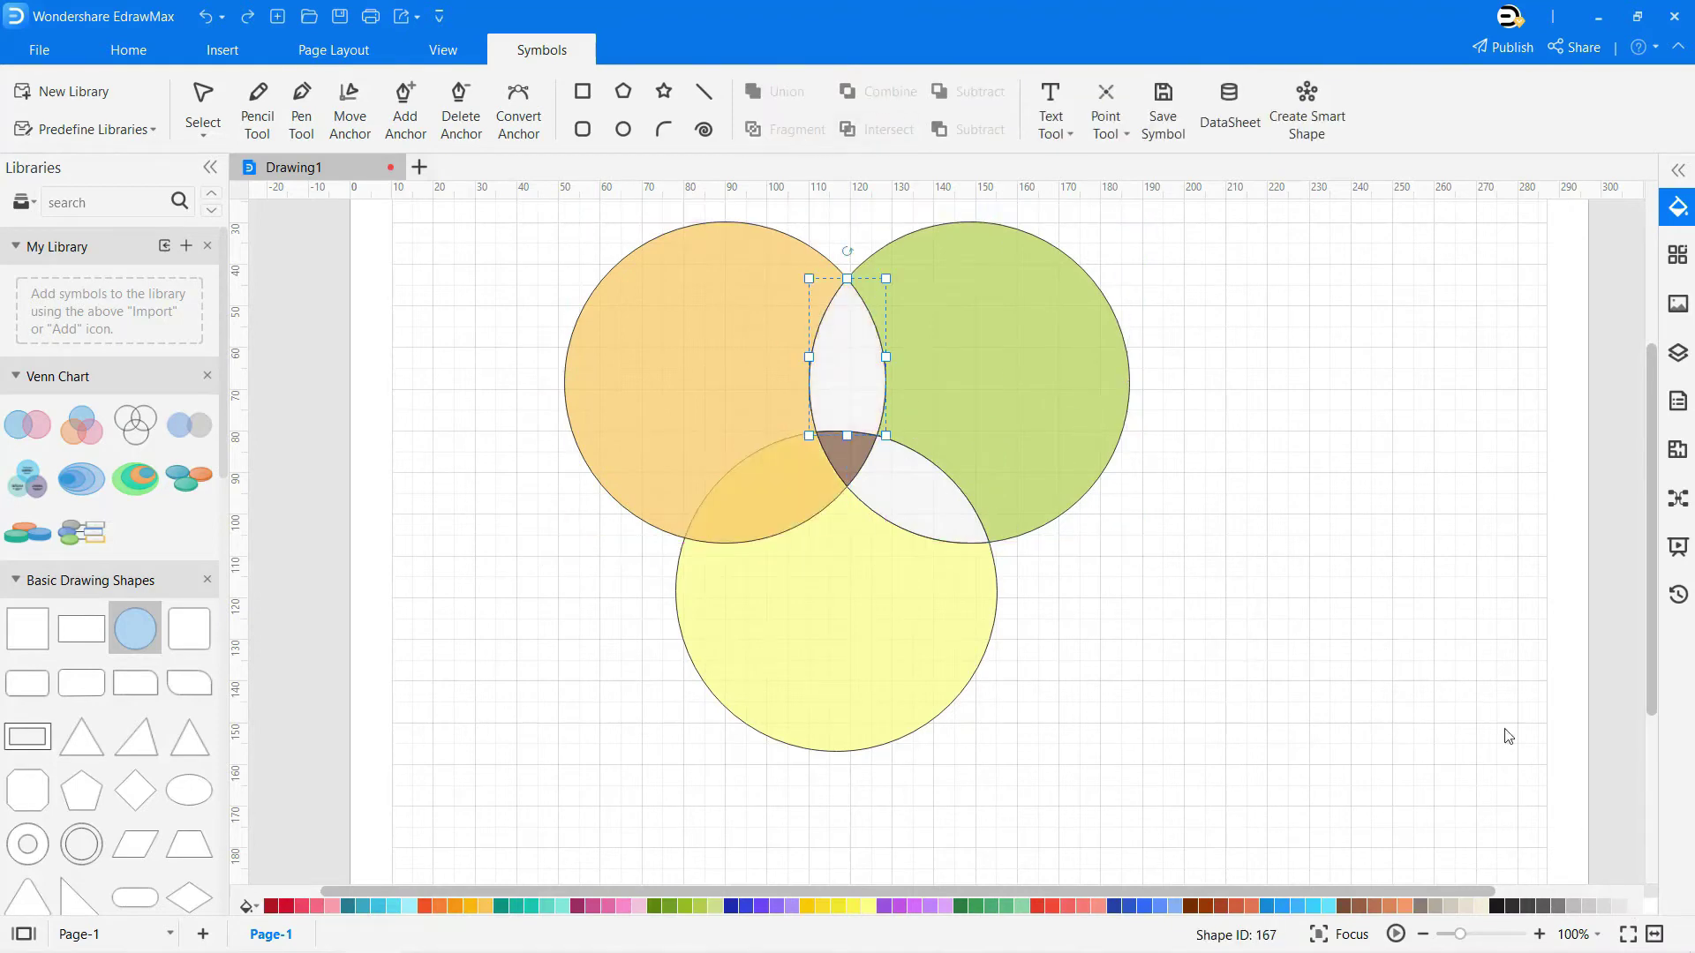
- Fragment and delete the orange–yellow overlap piece, leaving it white
click(874, 601)
shift+click(738, 372)
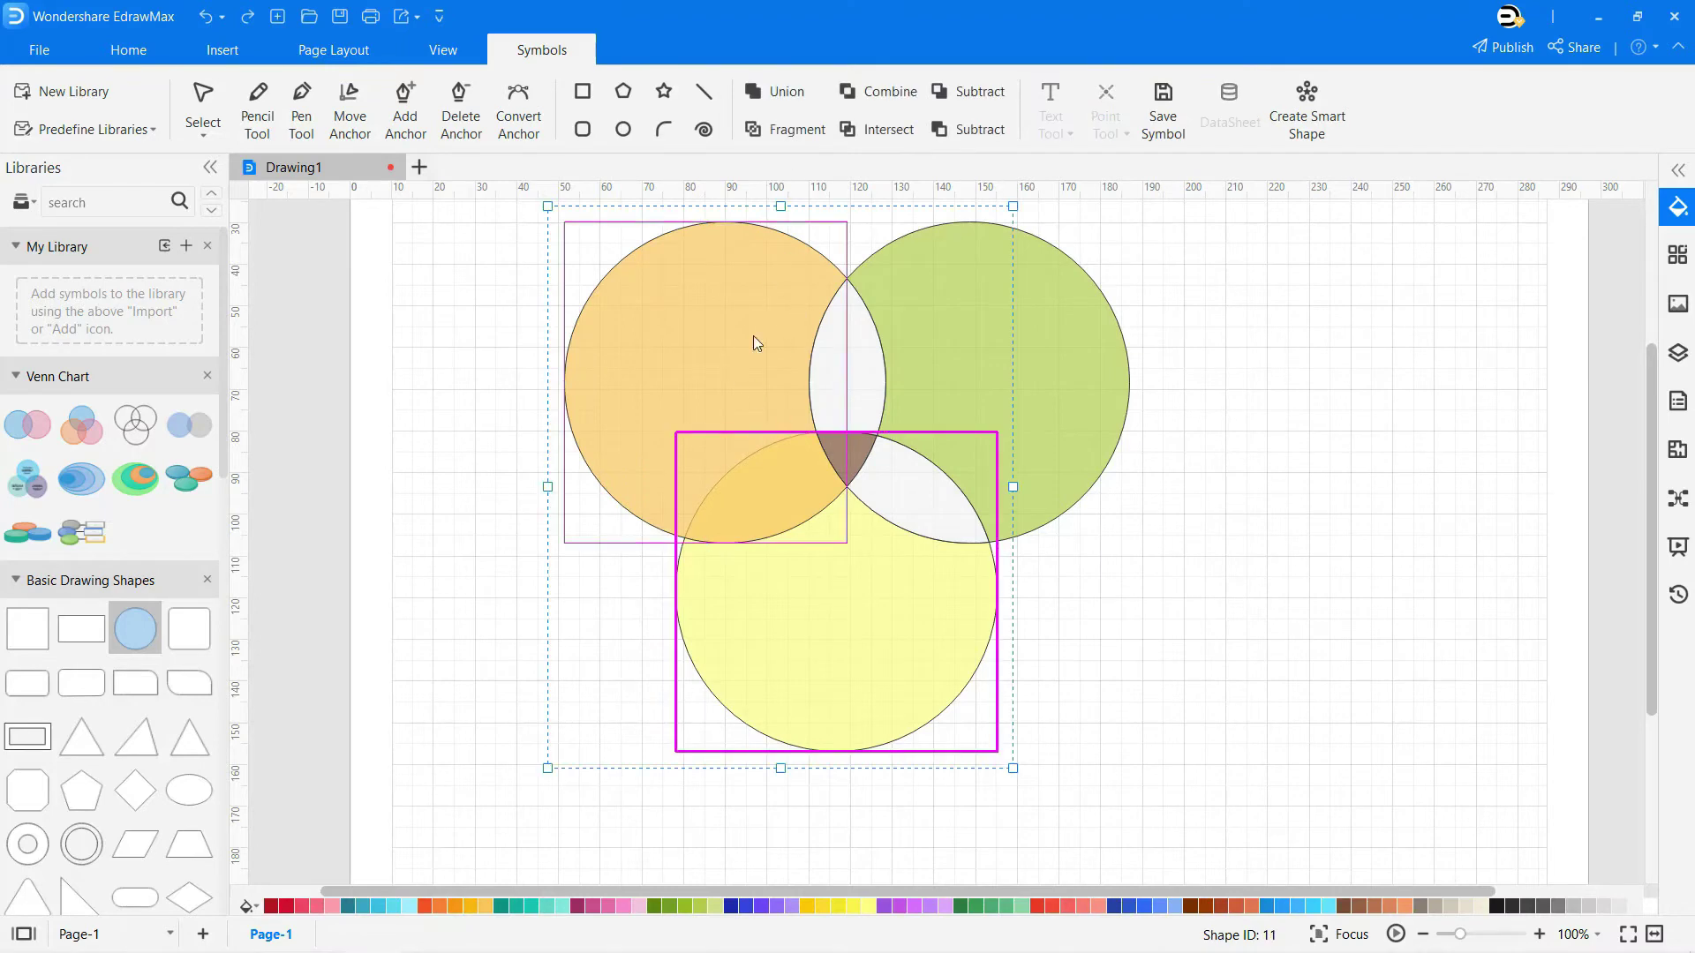
click(783, 135)
click(775, 474)
key(Delete)
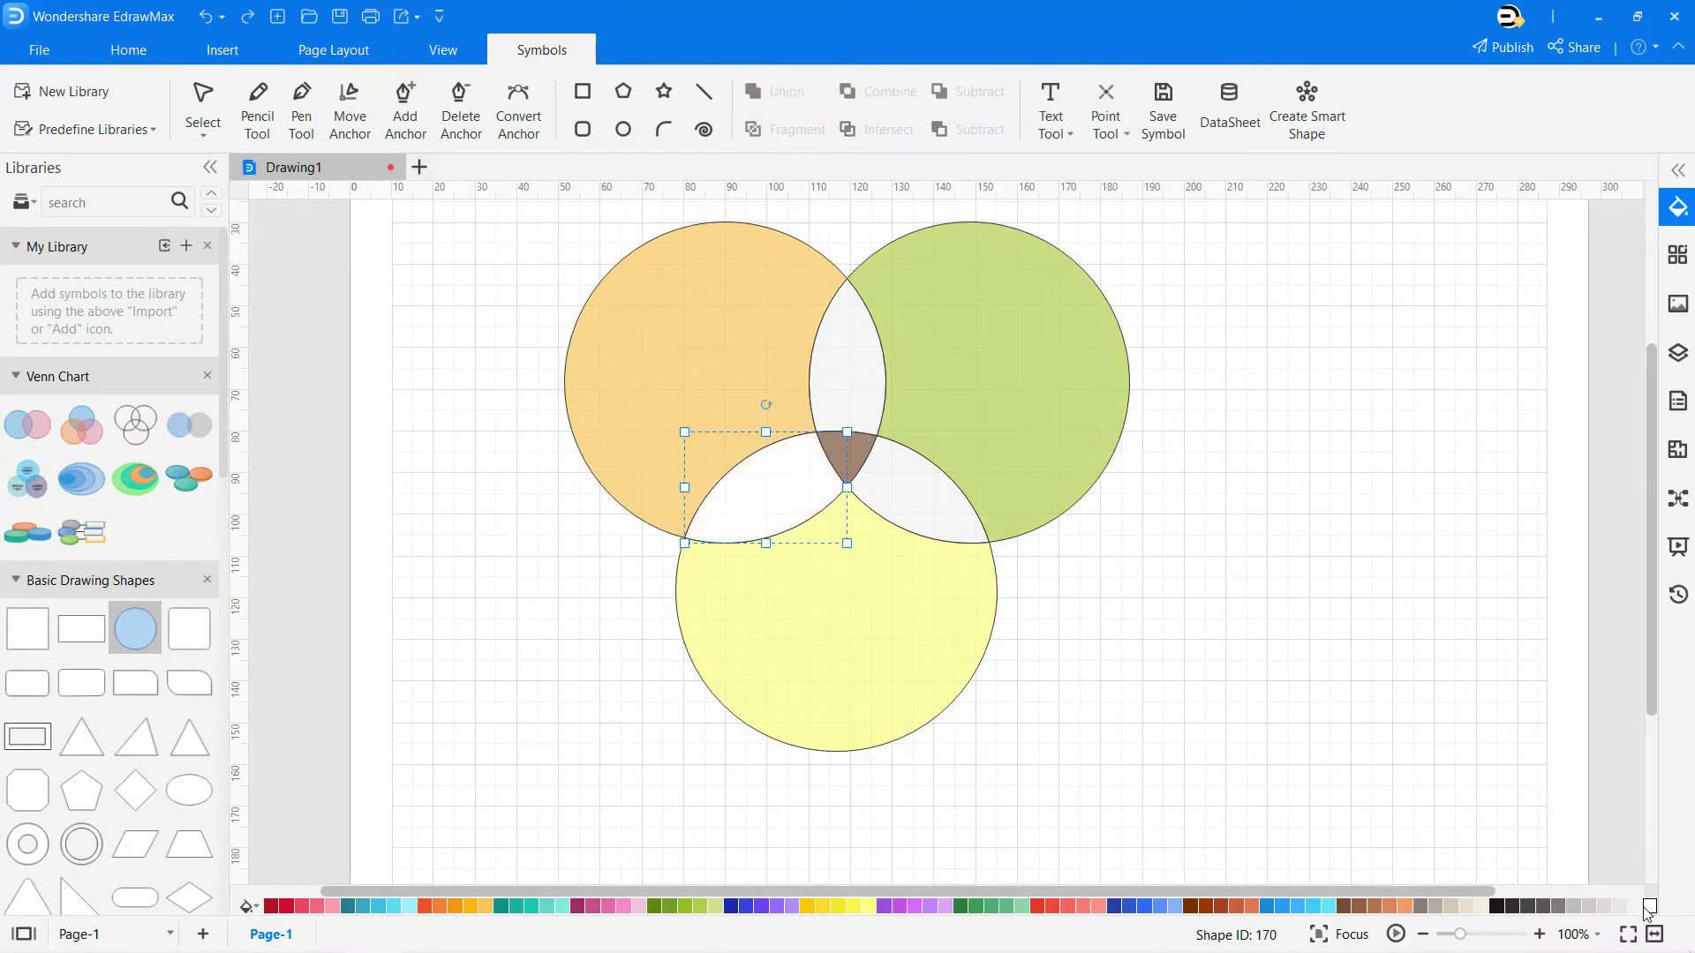
- Select the whole Venn diagram and shift it right and slightly down
click(1529, 730)
key(ctrl+a)
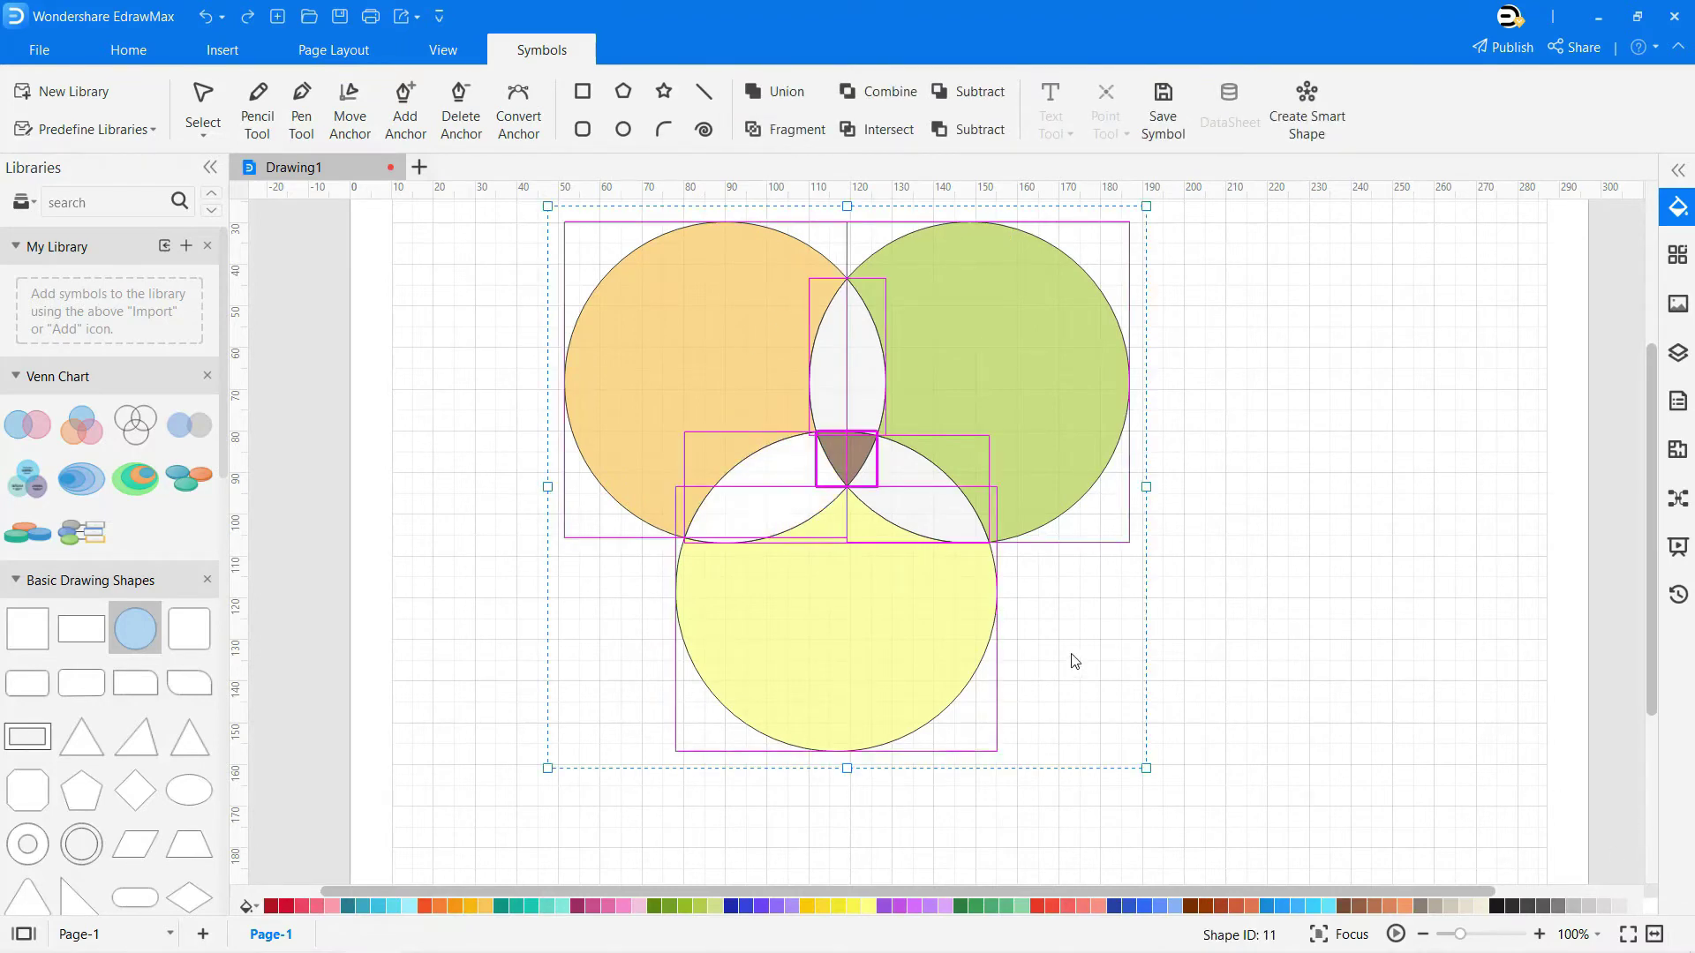
drag(920, 628, 1042, 648)
click(1329, 631)
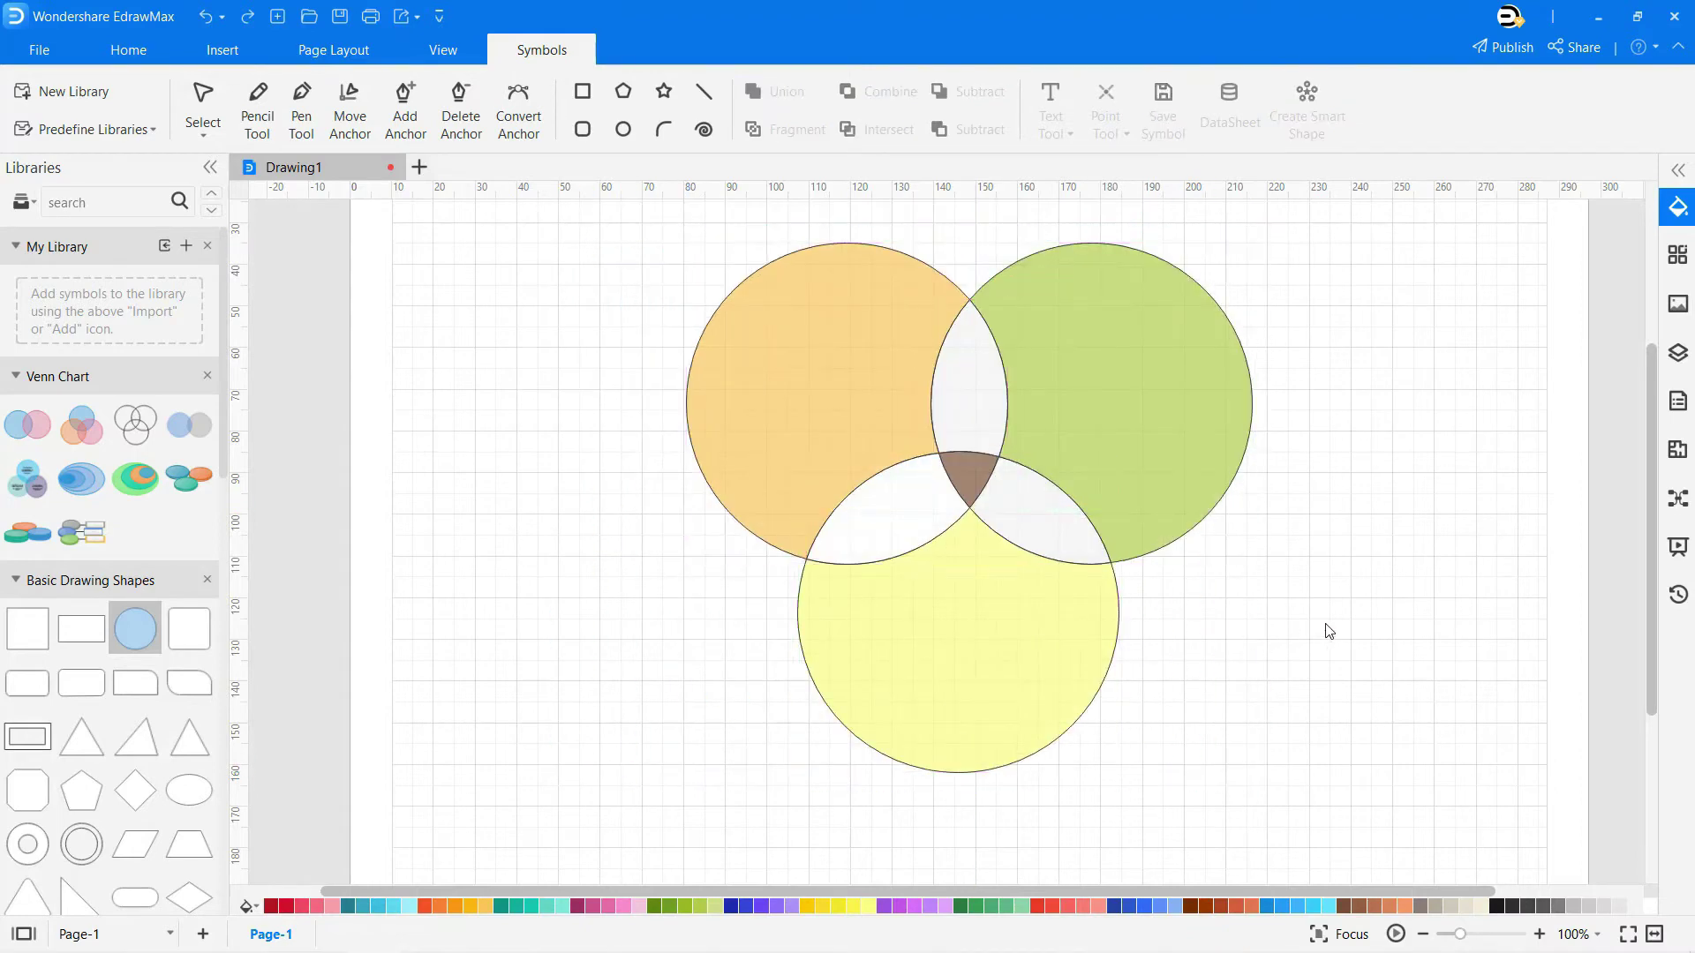
- Draw a connector arrow from the green circle outward to the right
click(231, 55)
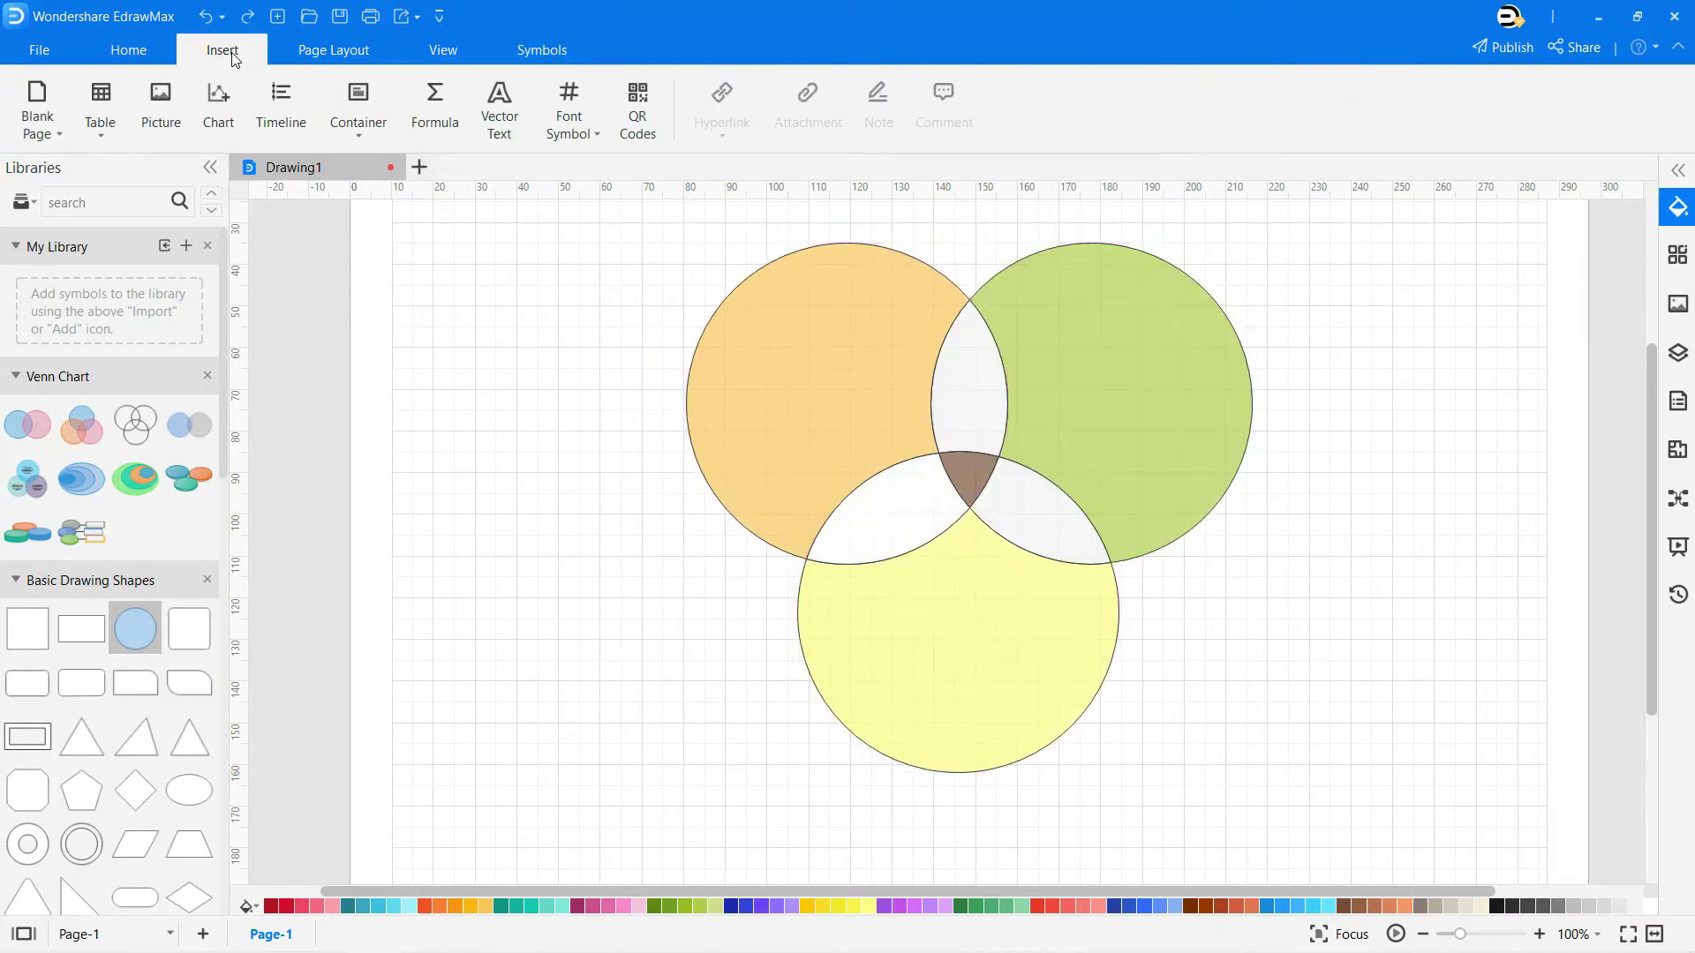
click(129, 49)
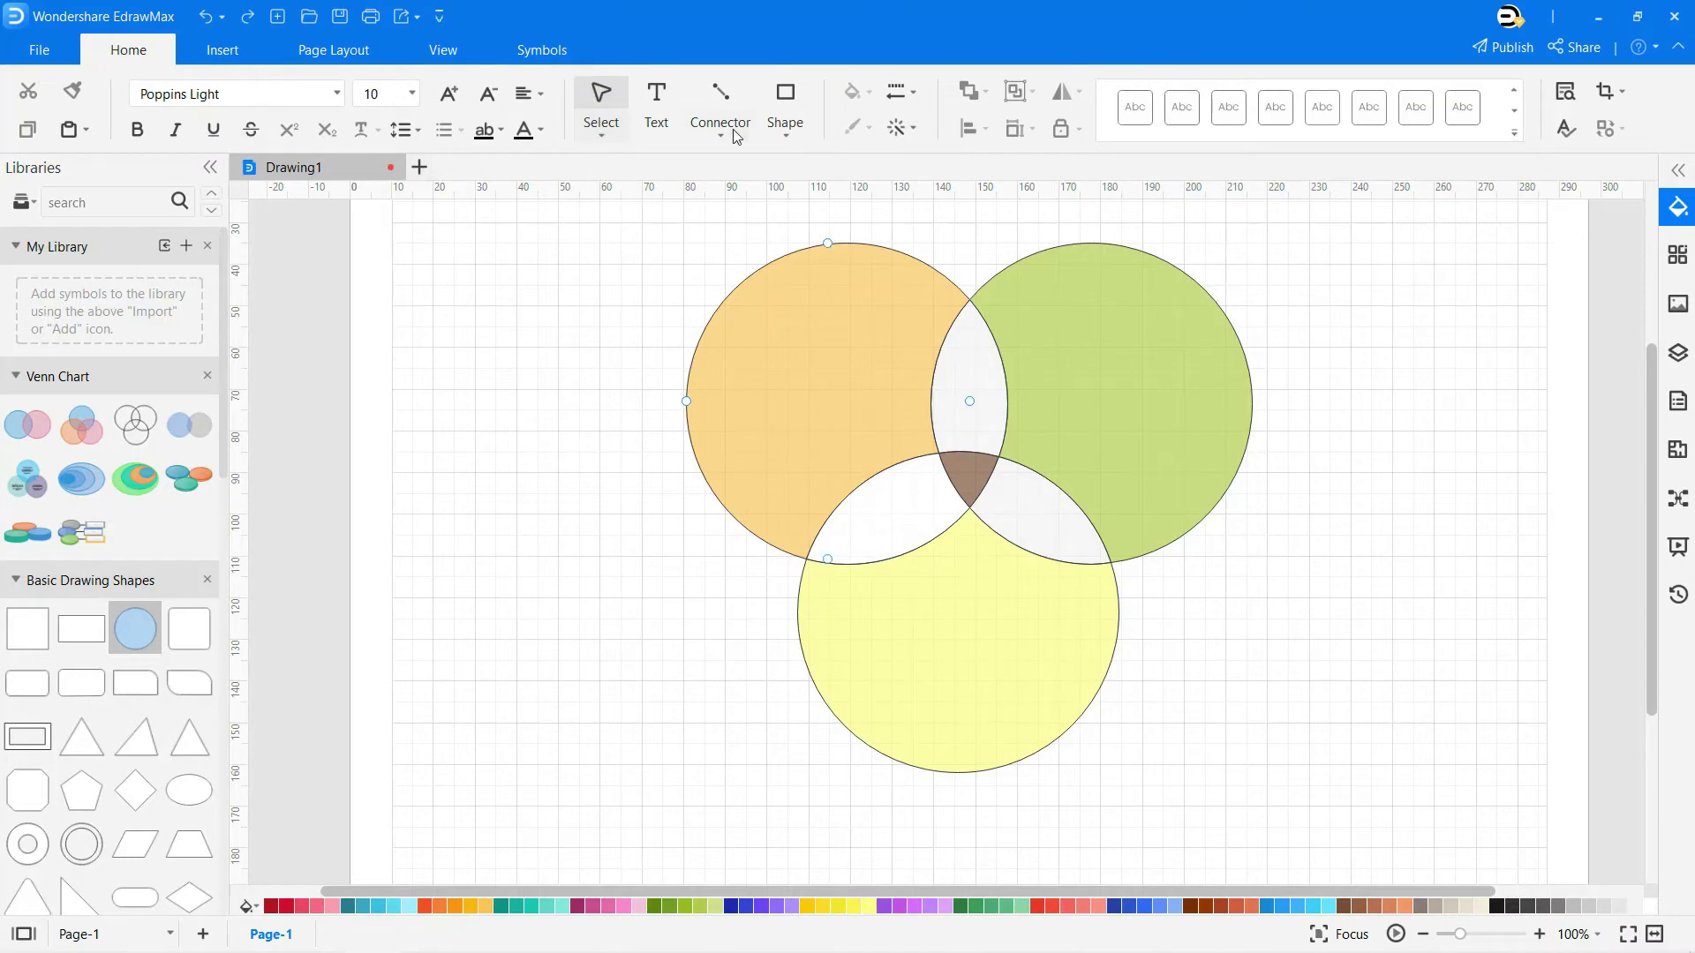
click(722, 104)
click(1170, 375)
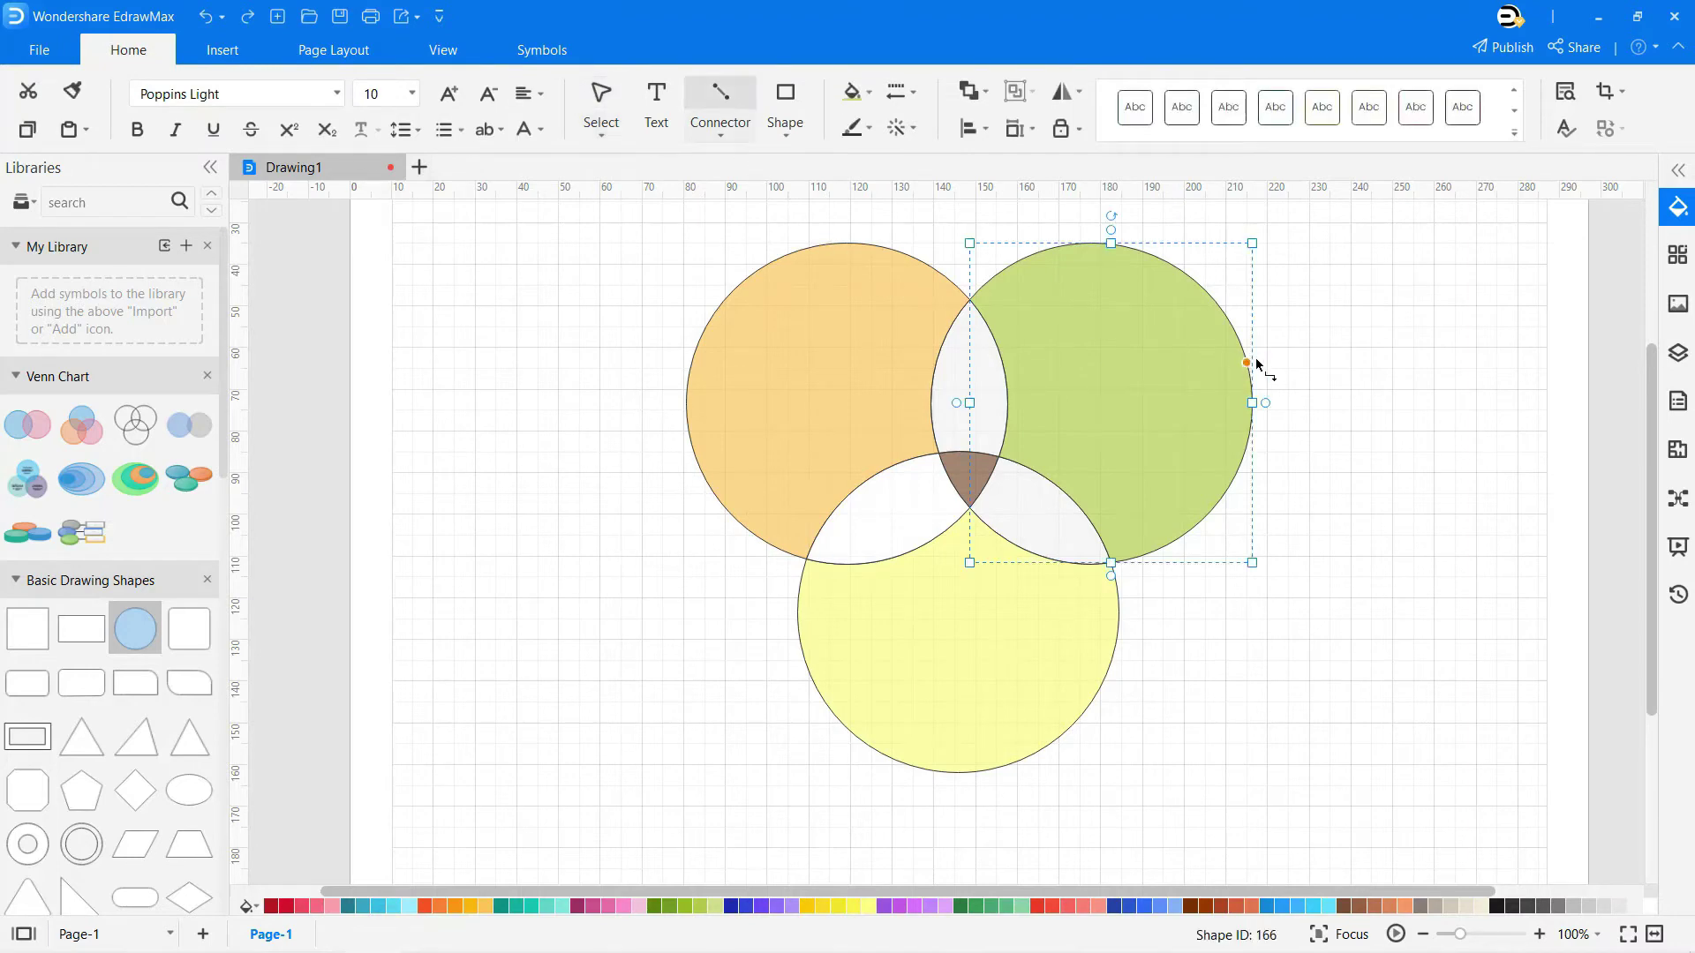
mouse_move(1147, 369)
mouse_down()
mouse_move(1303, 344)
mouse_move(1527, 381)
mouse_up()
- Add the label 'Customer Needs' at the arrow and enlarge it to font size 14
key(ctrl+2)
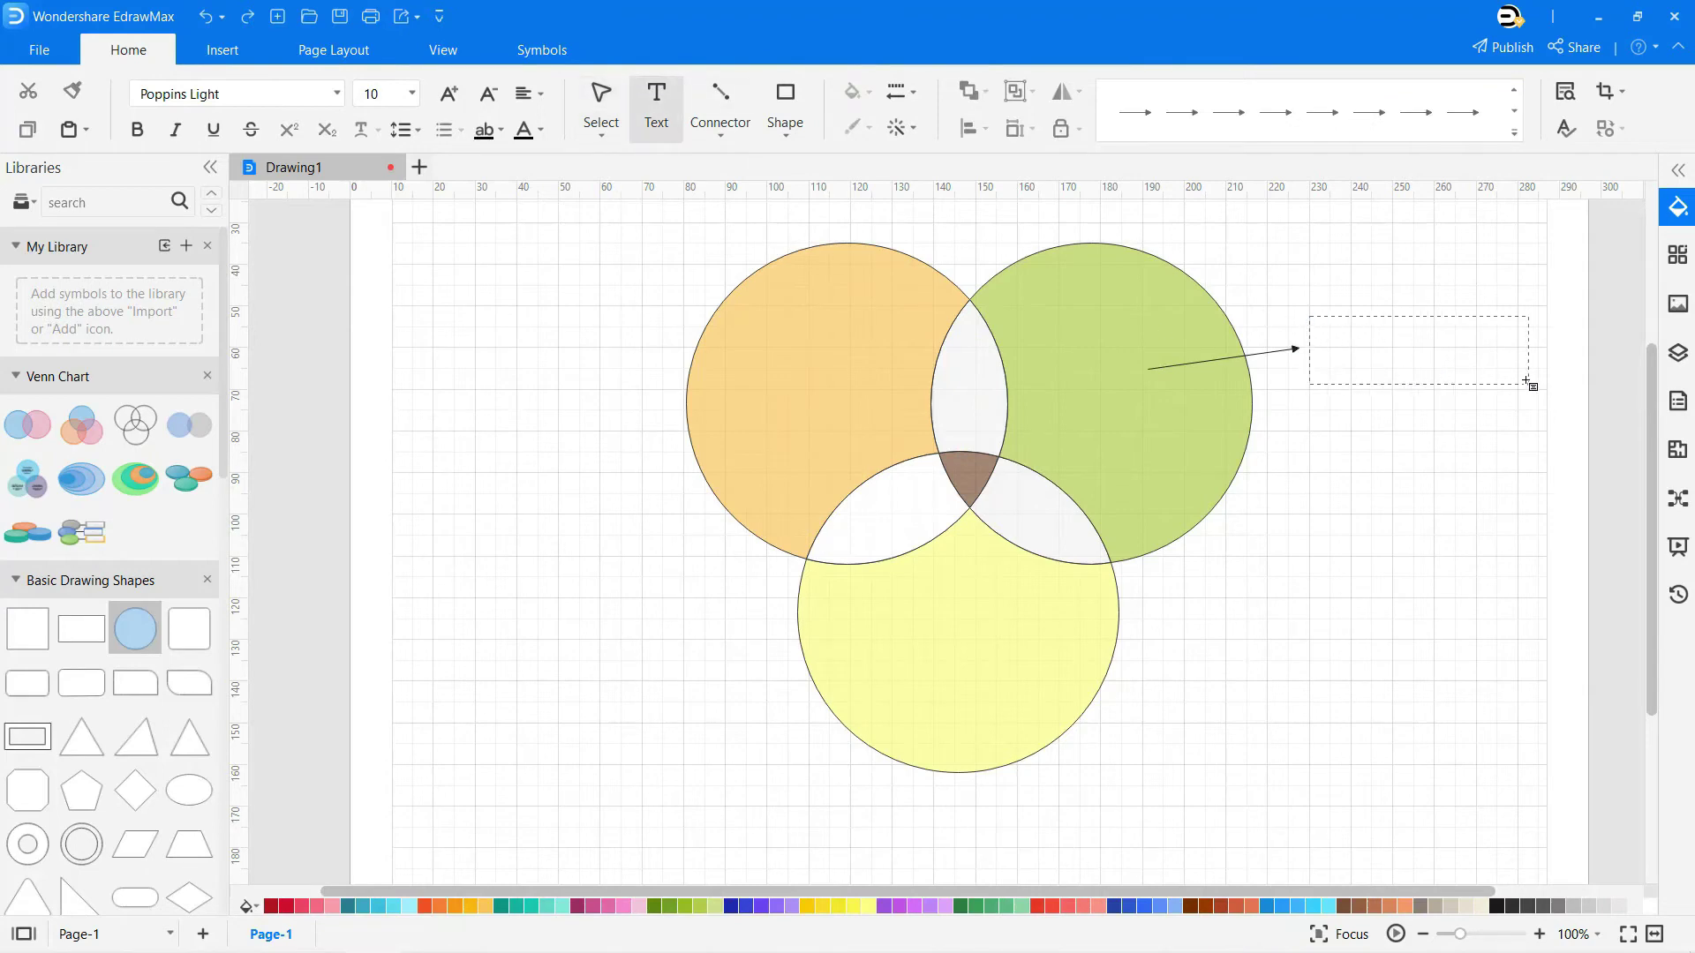
text(Customer Needs)
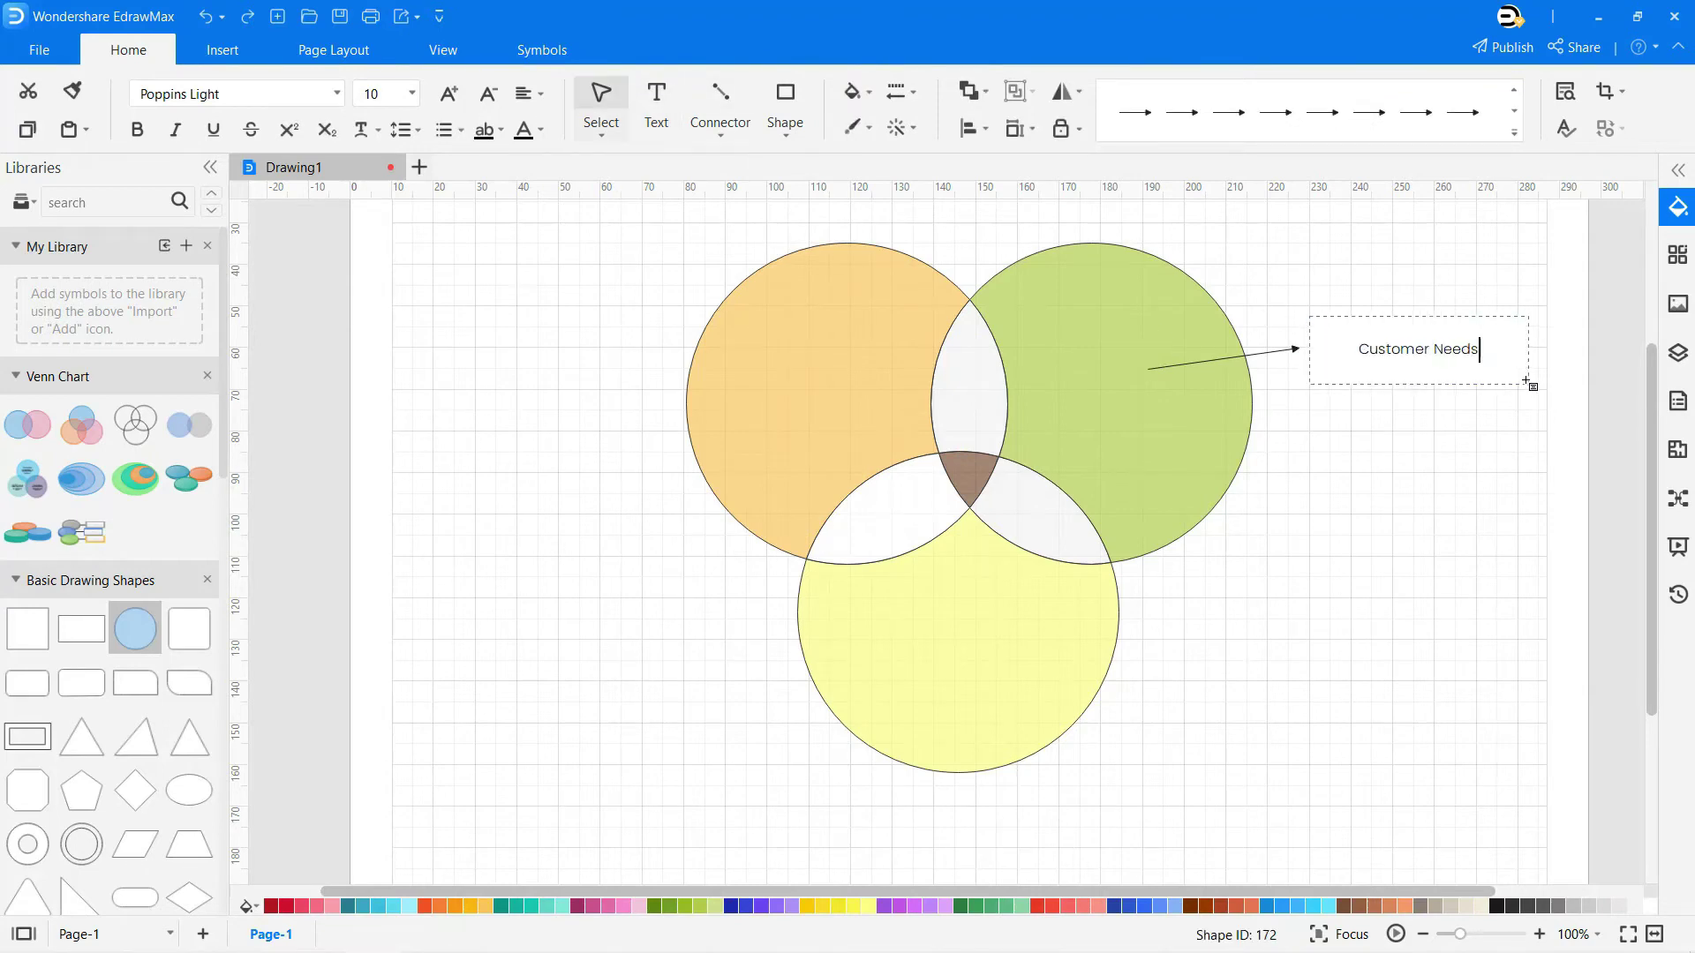
key(ctrl+a)
click(448, 93)
click(448, 94)
click(448, 93)
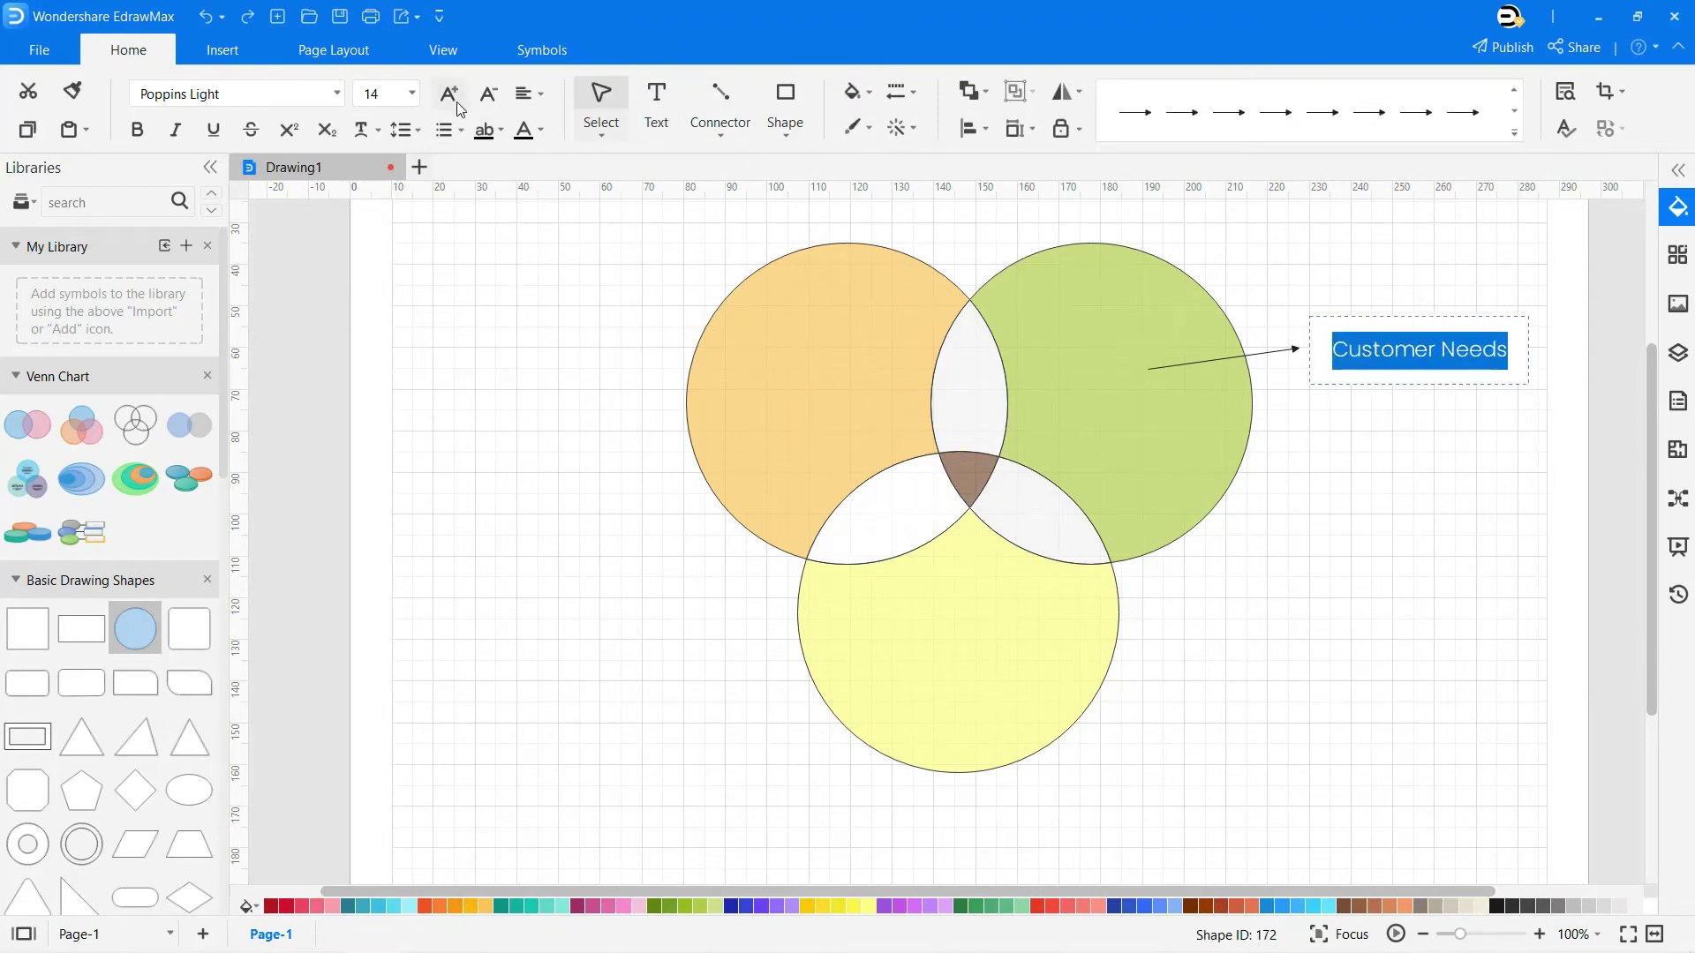
click(1310, 582)
- Draw arrows labelled 'Opportunity Zone', 'Company's Capabilities', 'Wasted Effort Zone' and 'Competitors Offerings'
click(721, 95)
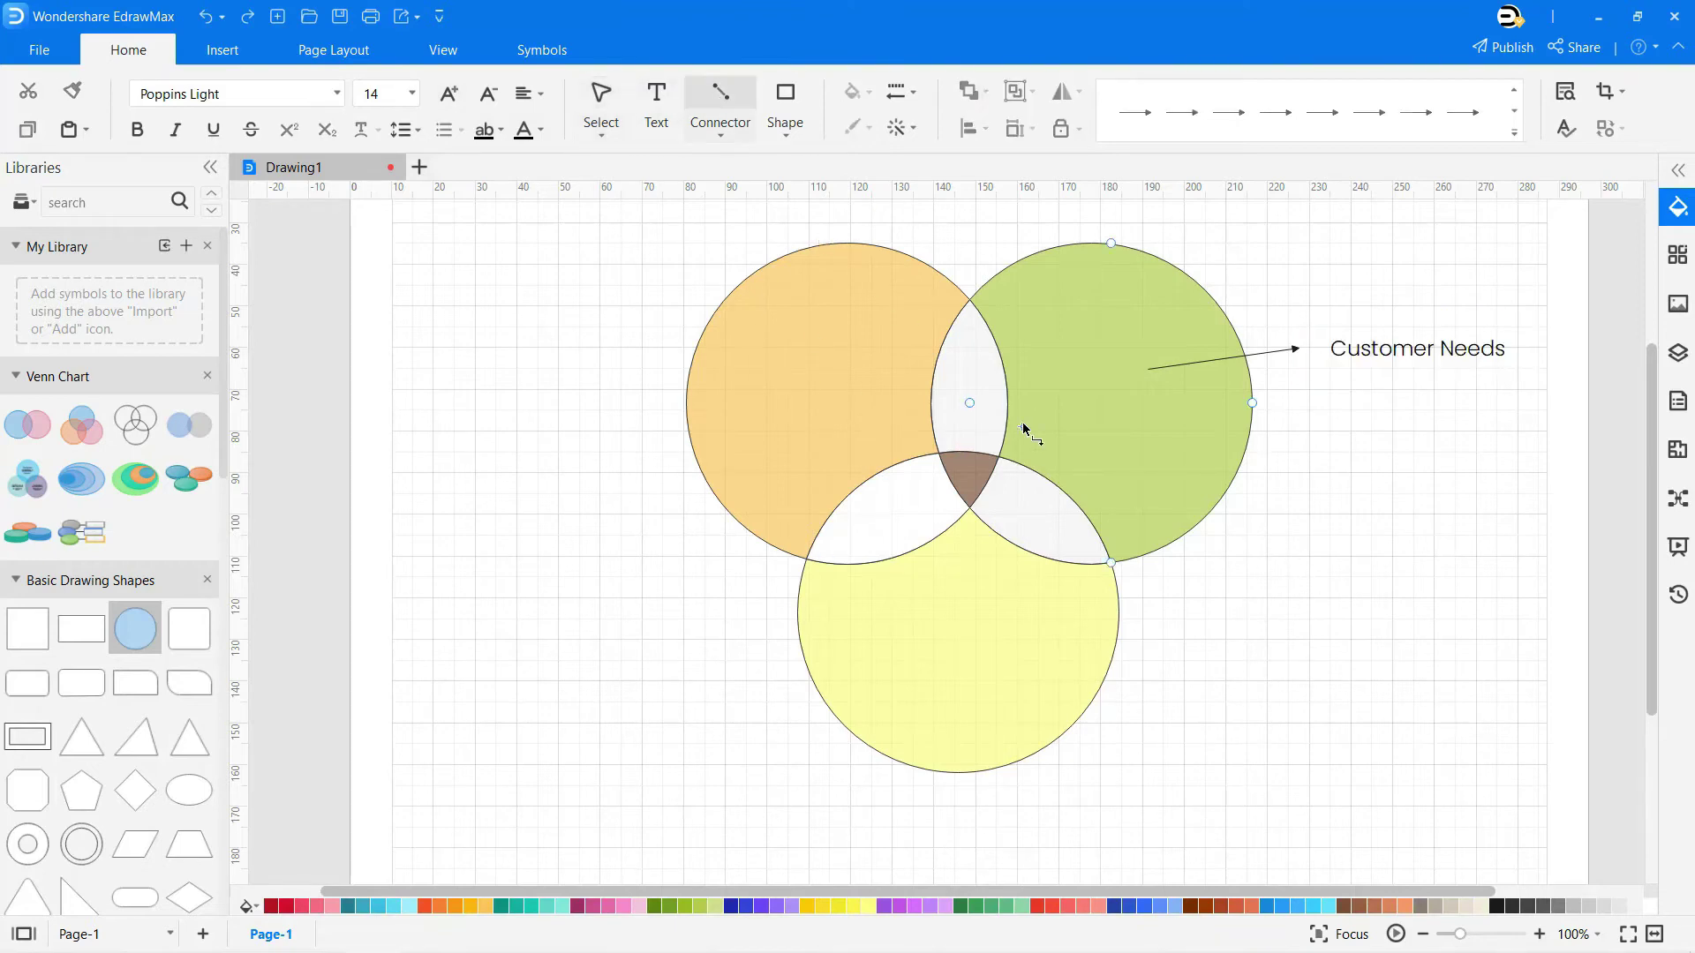
drag(1059, 535, 1275, 607)
text(Opportunity Zone)
drag(965, 672, 1161, 783)
text(Company's Capabilities)
drag(867, 536, 748, 655)
text(Wasted Effort Zone)
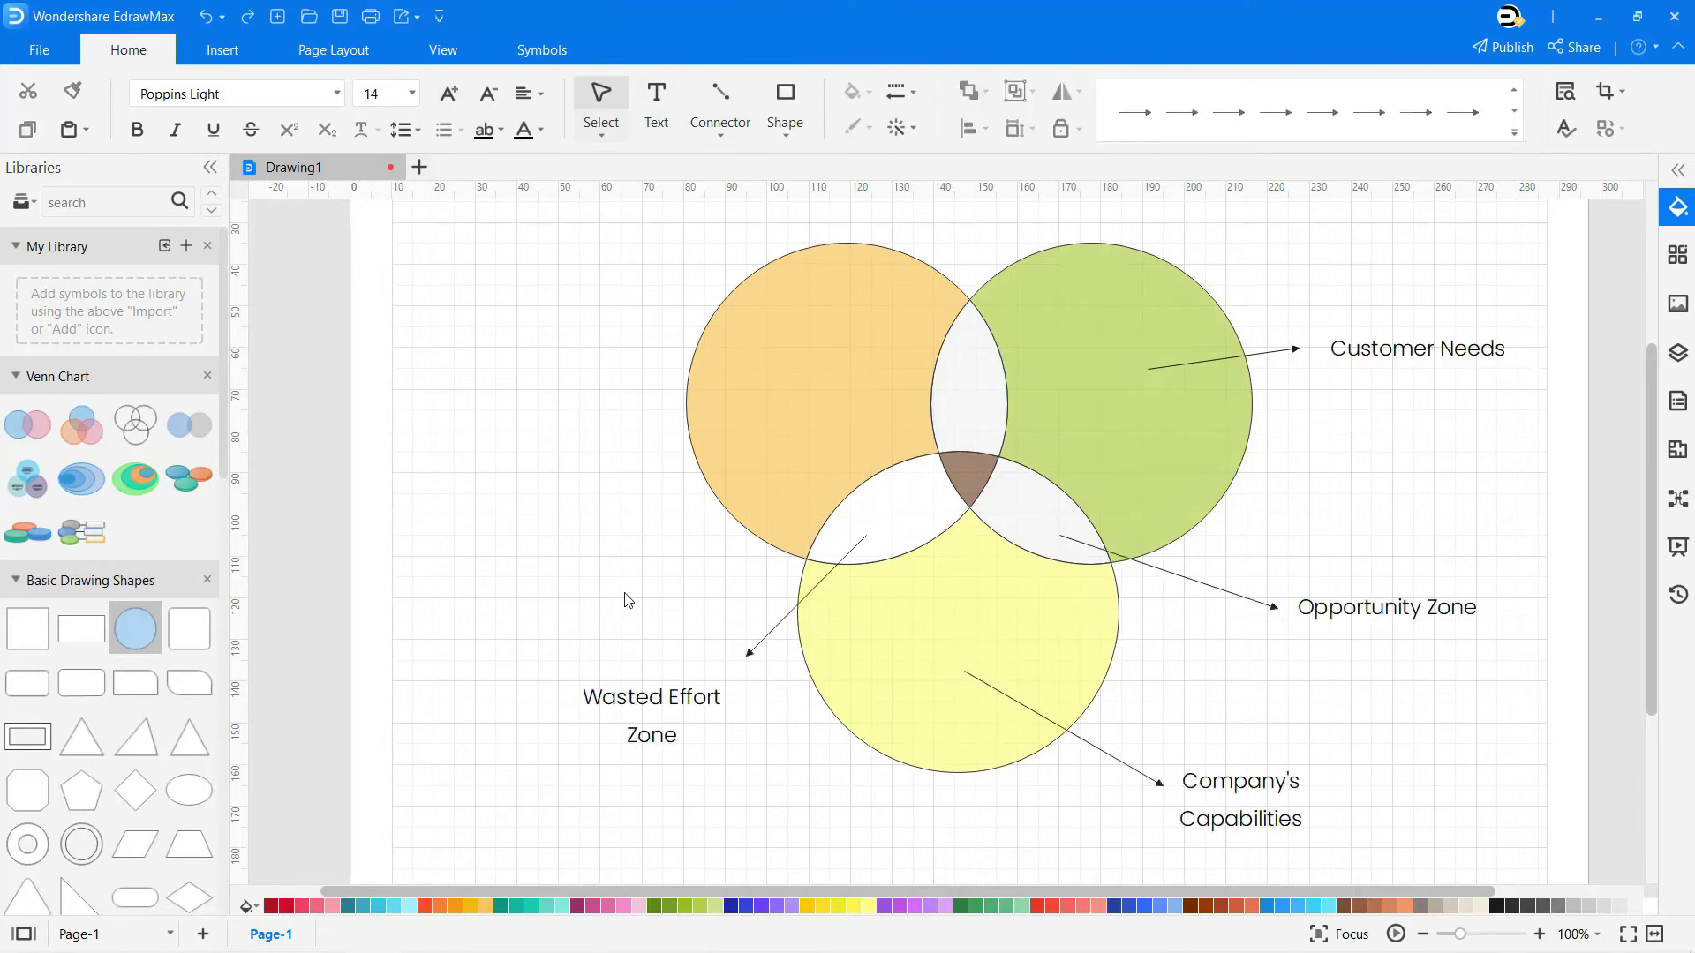
drag(767, 473, 639, 504)
text(Competitors Offerings)
- Draw two more labelled arrows reading 'Core' and 'Danger Zone'
scroll(525, 338, up, 5)
click(720, 95)
drag(971, 678, 644, 576)
text(Core)
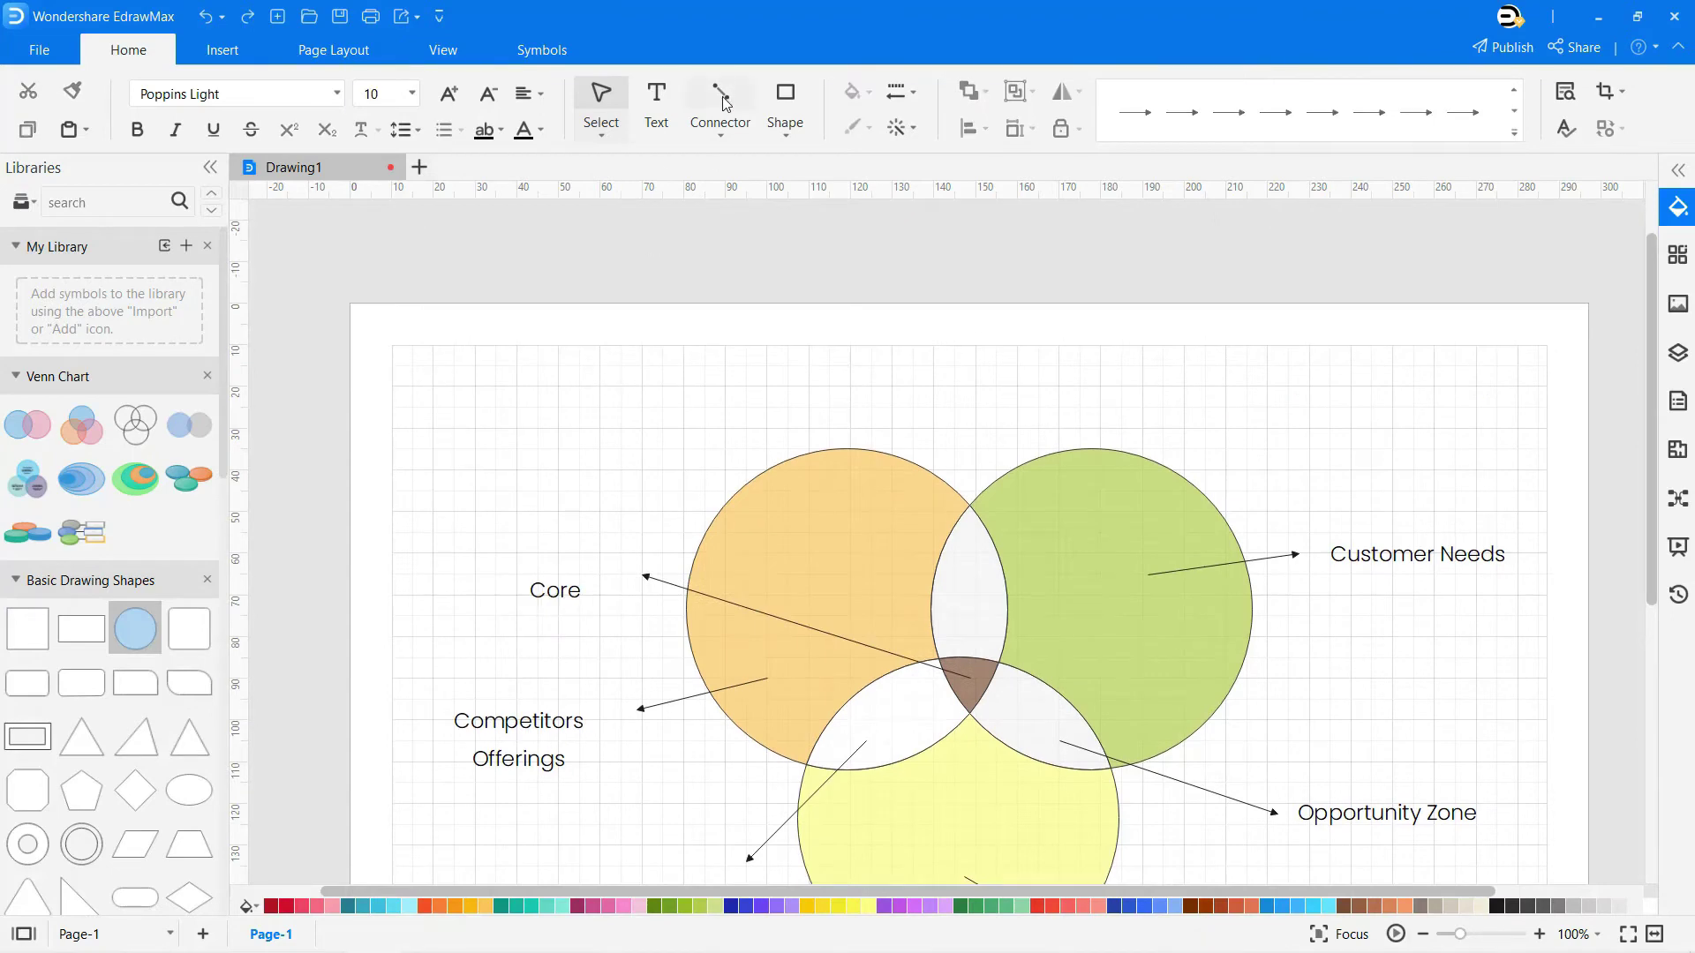
click(721, 95)
drag(976, 575, 667, 491)
text(Danger Zone)
- Add the title 'BUSINESS VENN DIAGRAM' above the circles, bold at font size 19
click(654, 114)
drag(643, 363, 1310, 424)
text(BUSINESS VENN DIAGRAM)
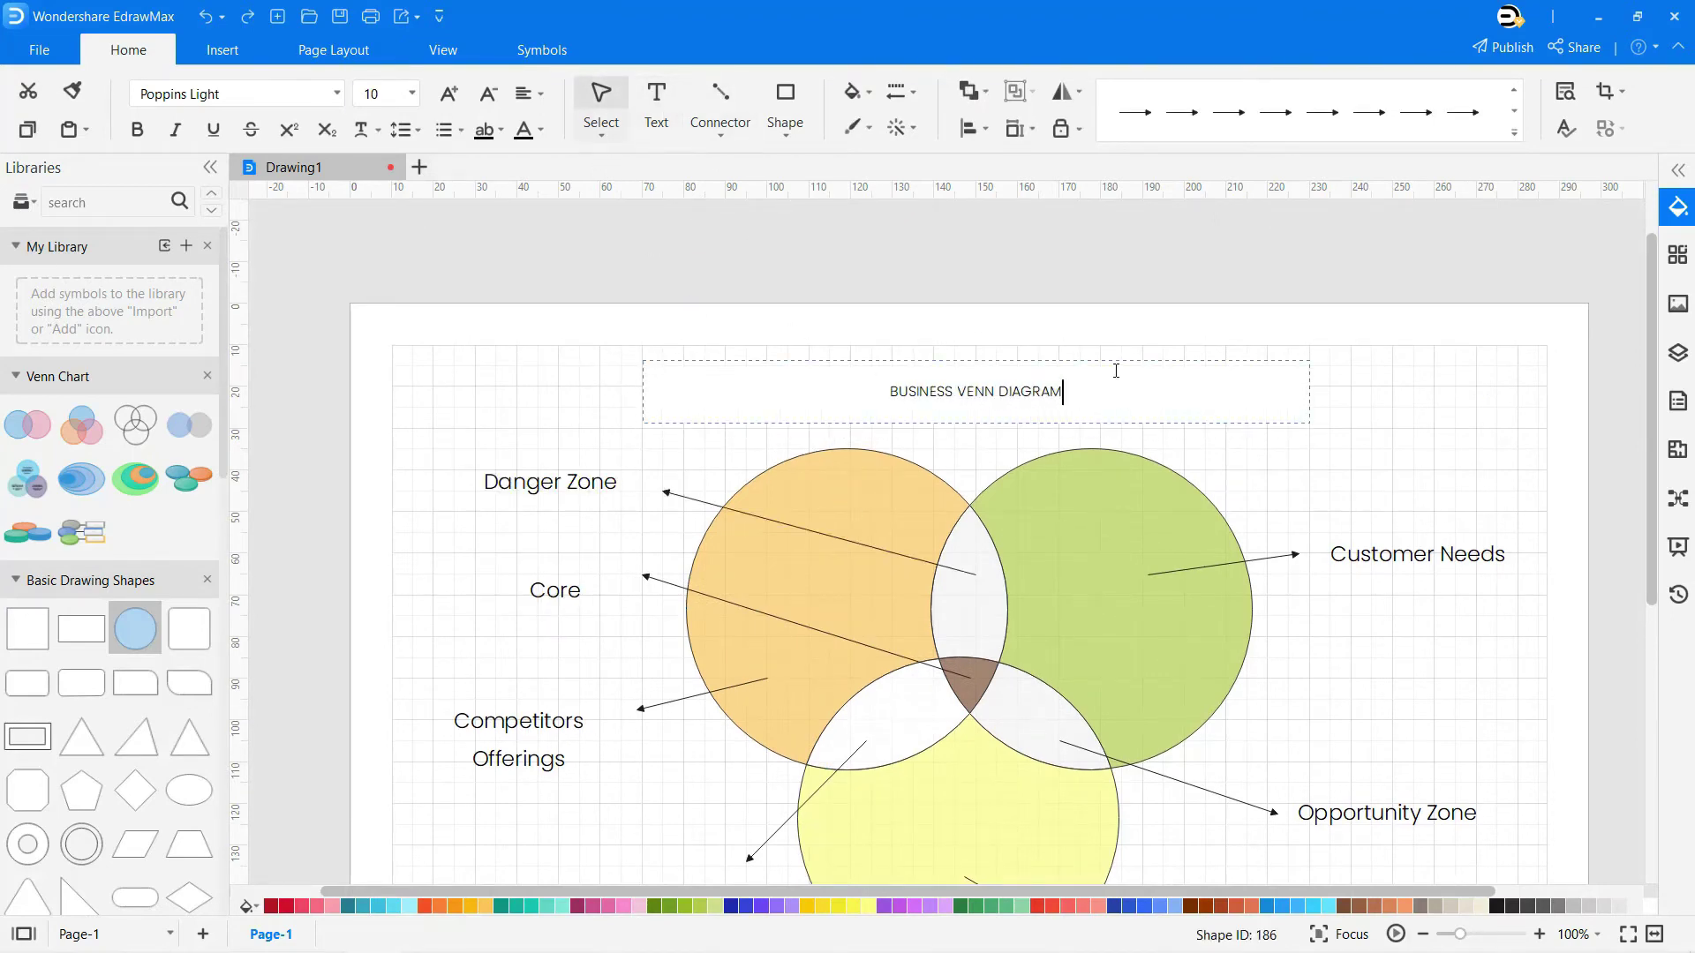
key(ctrl+a)
click(137, 129)
click(448, 94)
click(448, 93)
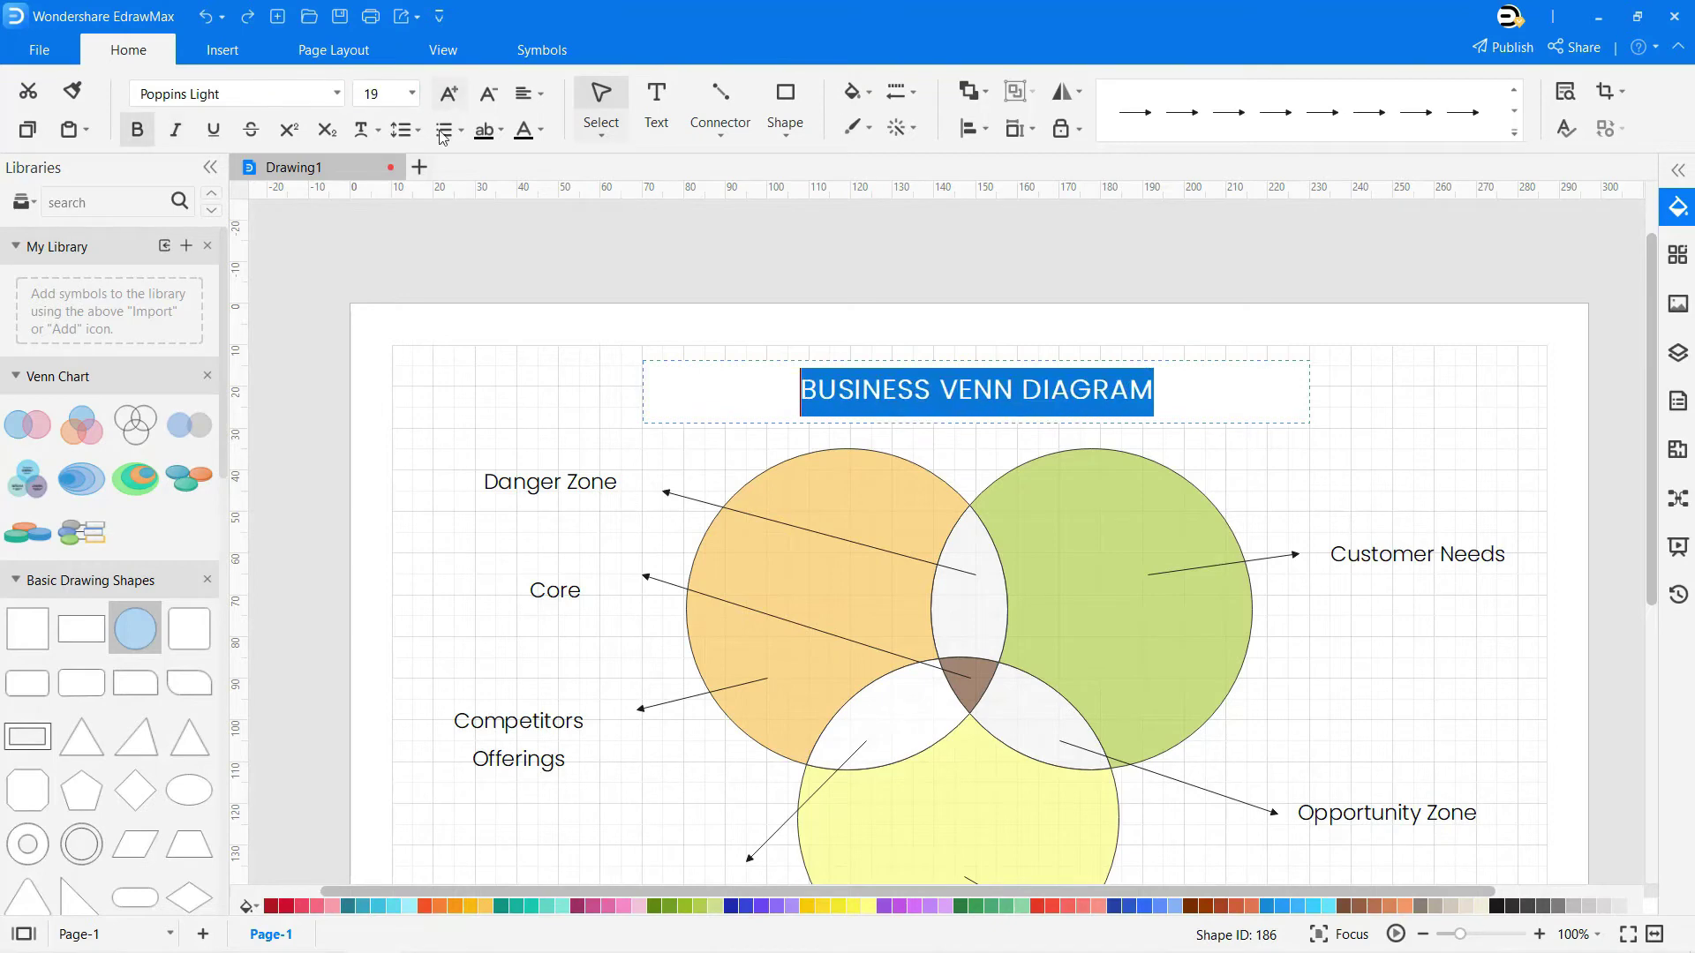
click(469, 378)
scroll(471, 383, down, 2)
scroll(486, 397, up, 2)
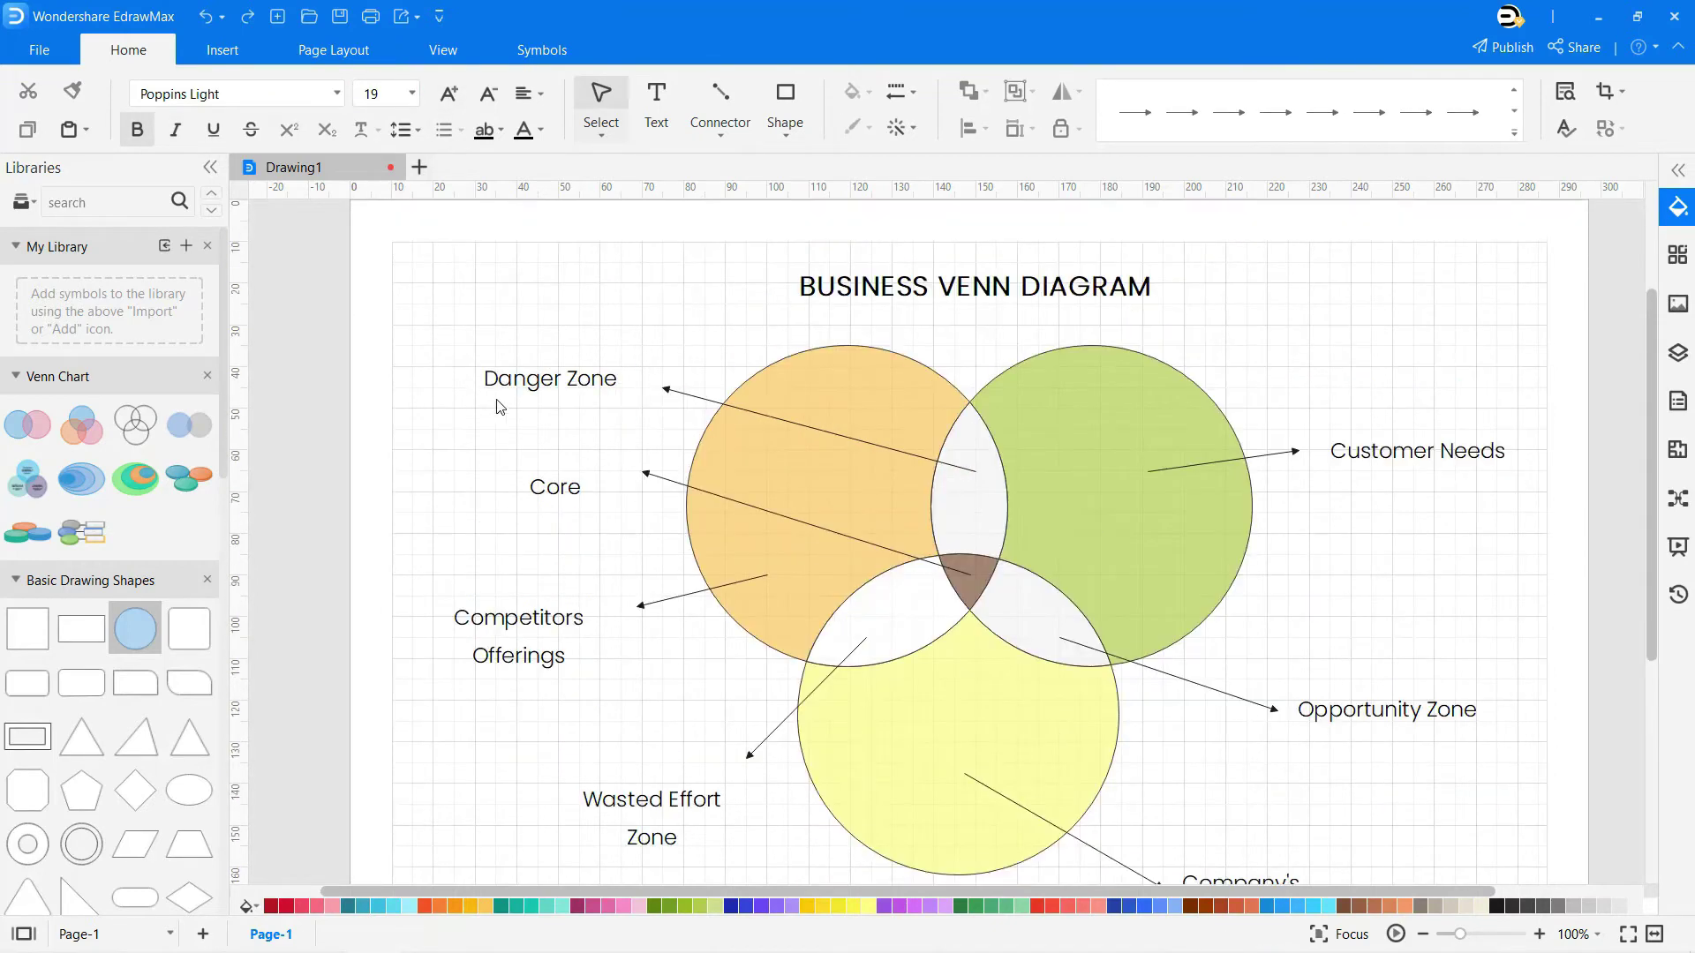
scroll(1612, 906, down, 3)
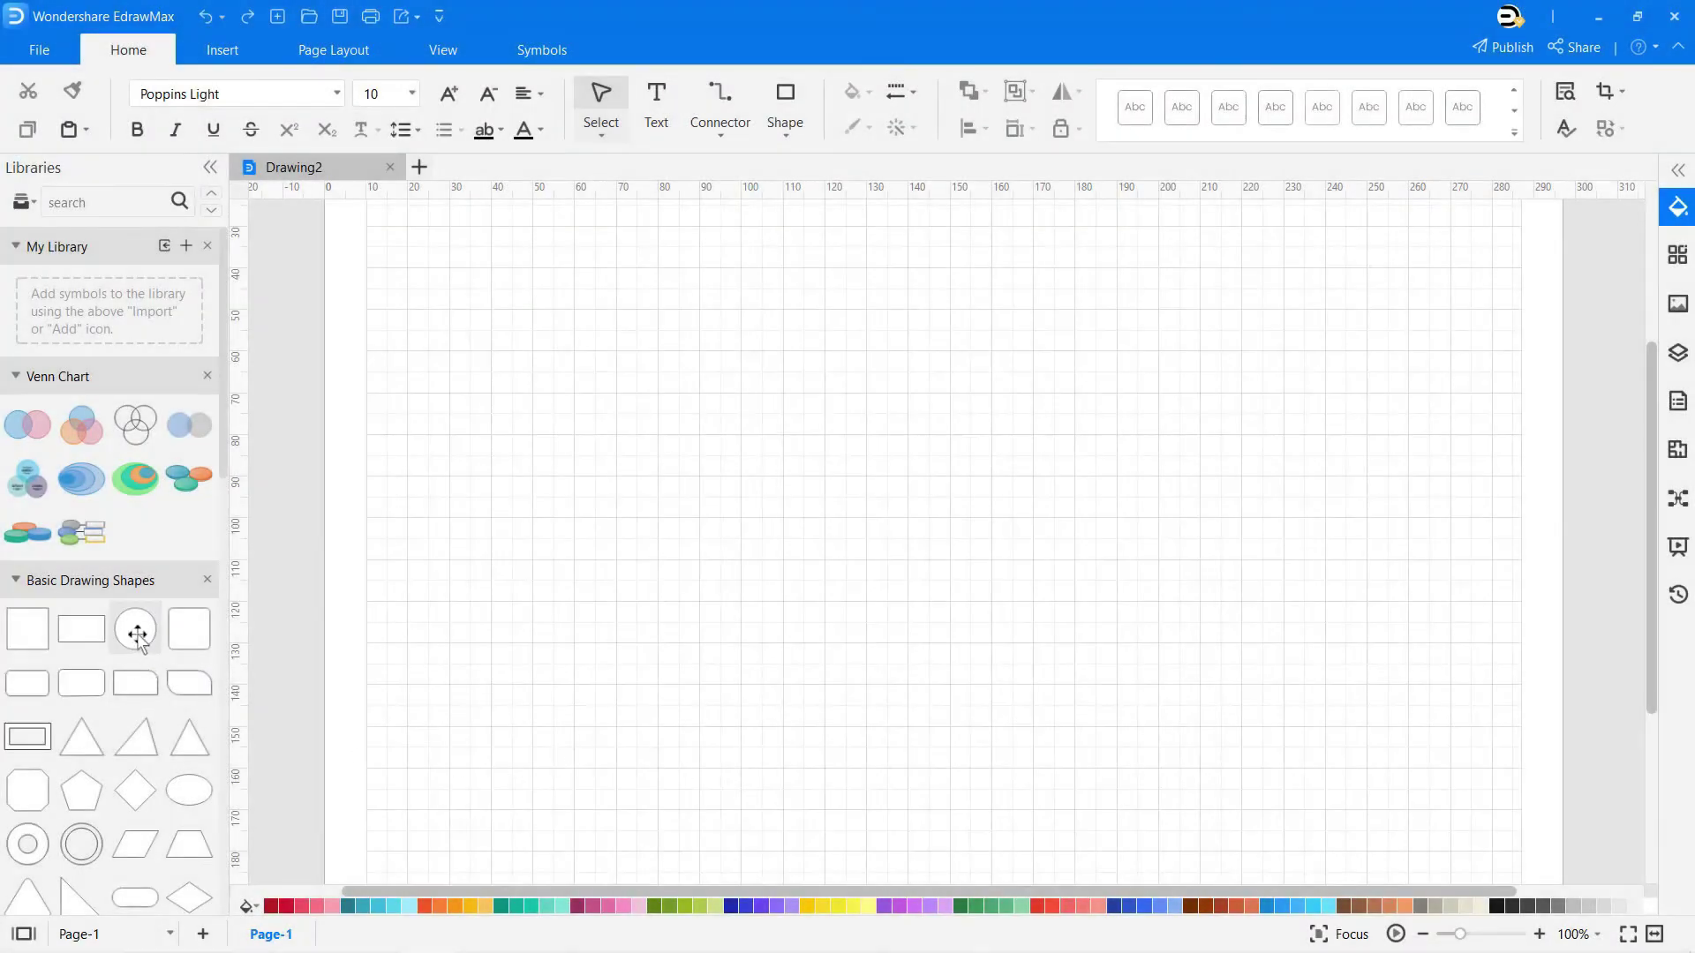
- Place an enlarged circle near the page centre with a partly transparent green fill
mouse_move(135, 628)
mouse_down()
mouse_move(934, 424)
mouse_move(927, 310)
mouse_up()
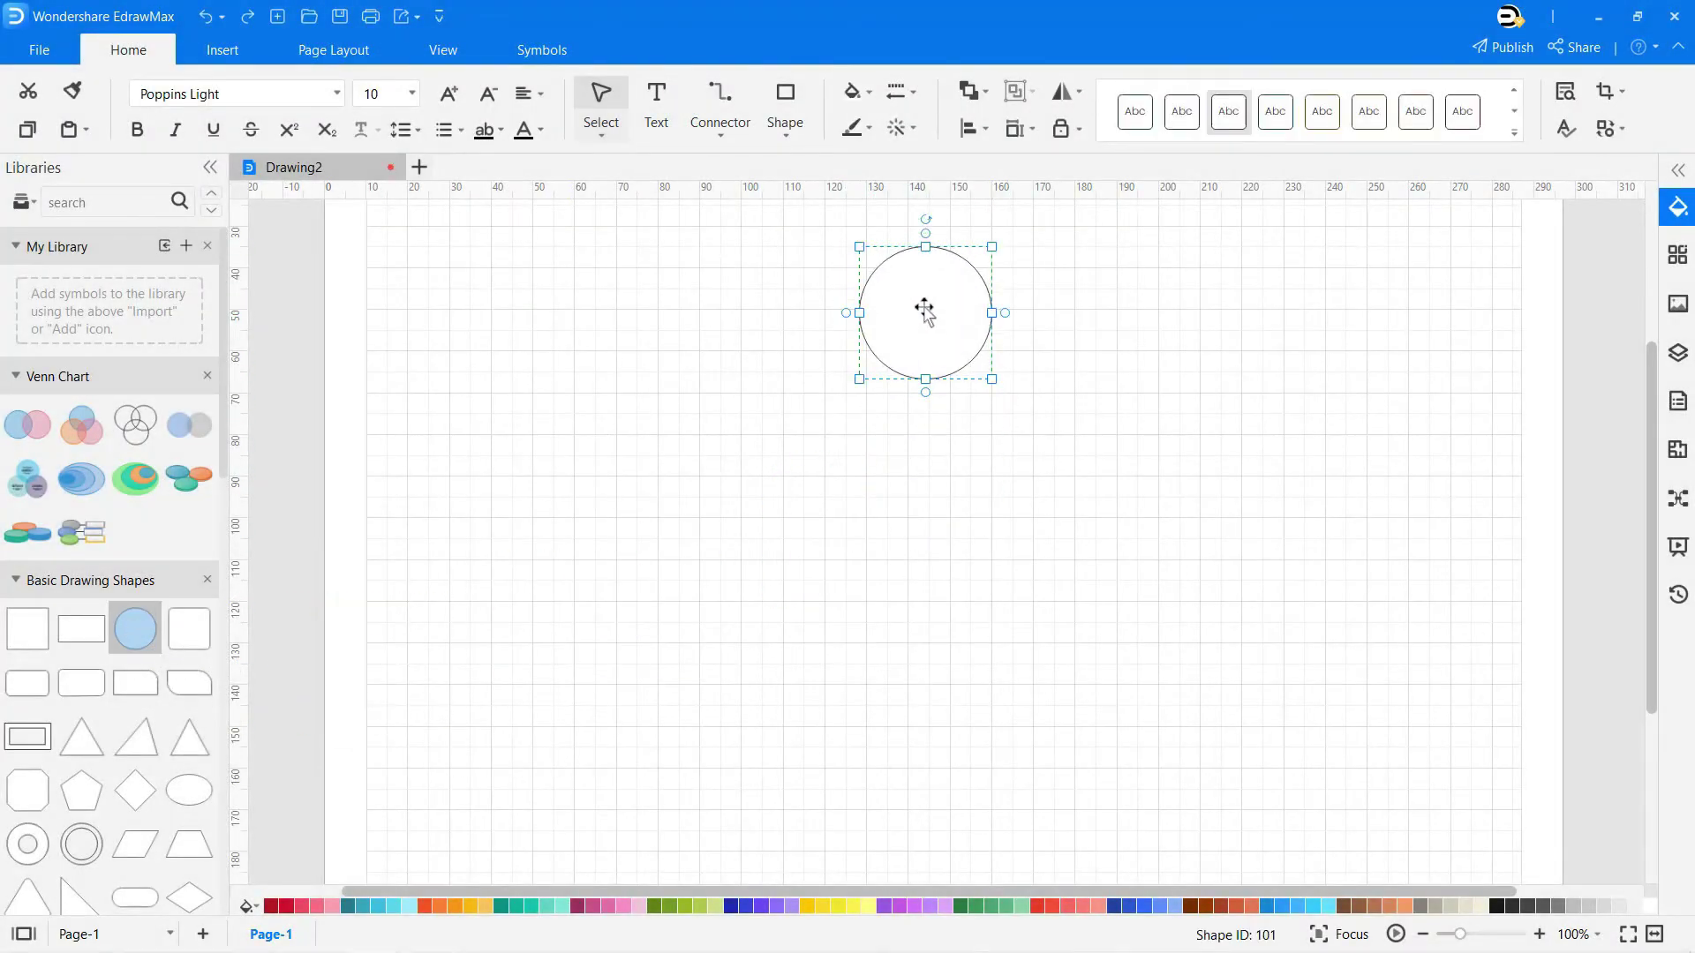
scroll(936, 370, up, 2)
drag(958, 455, 1076, 572)
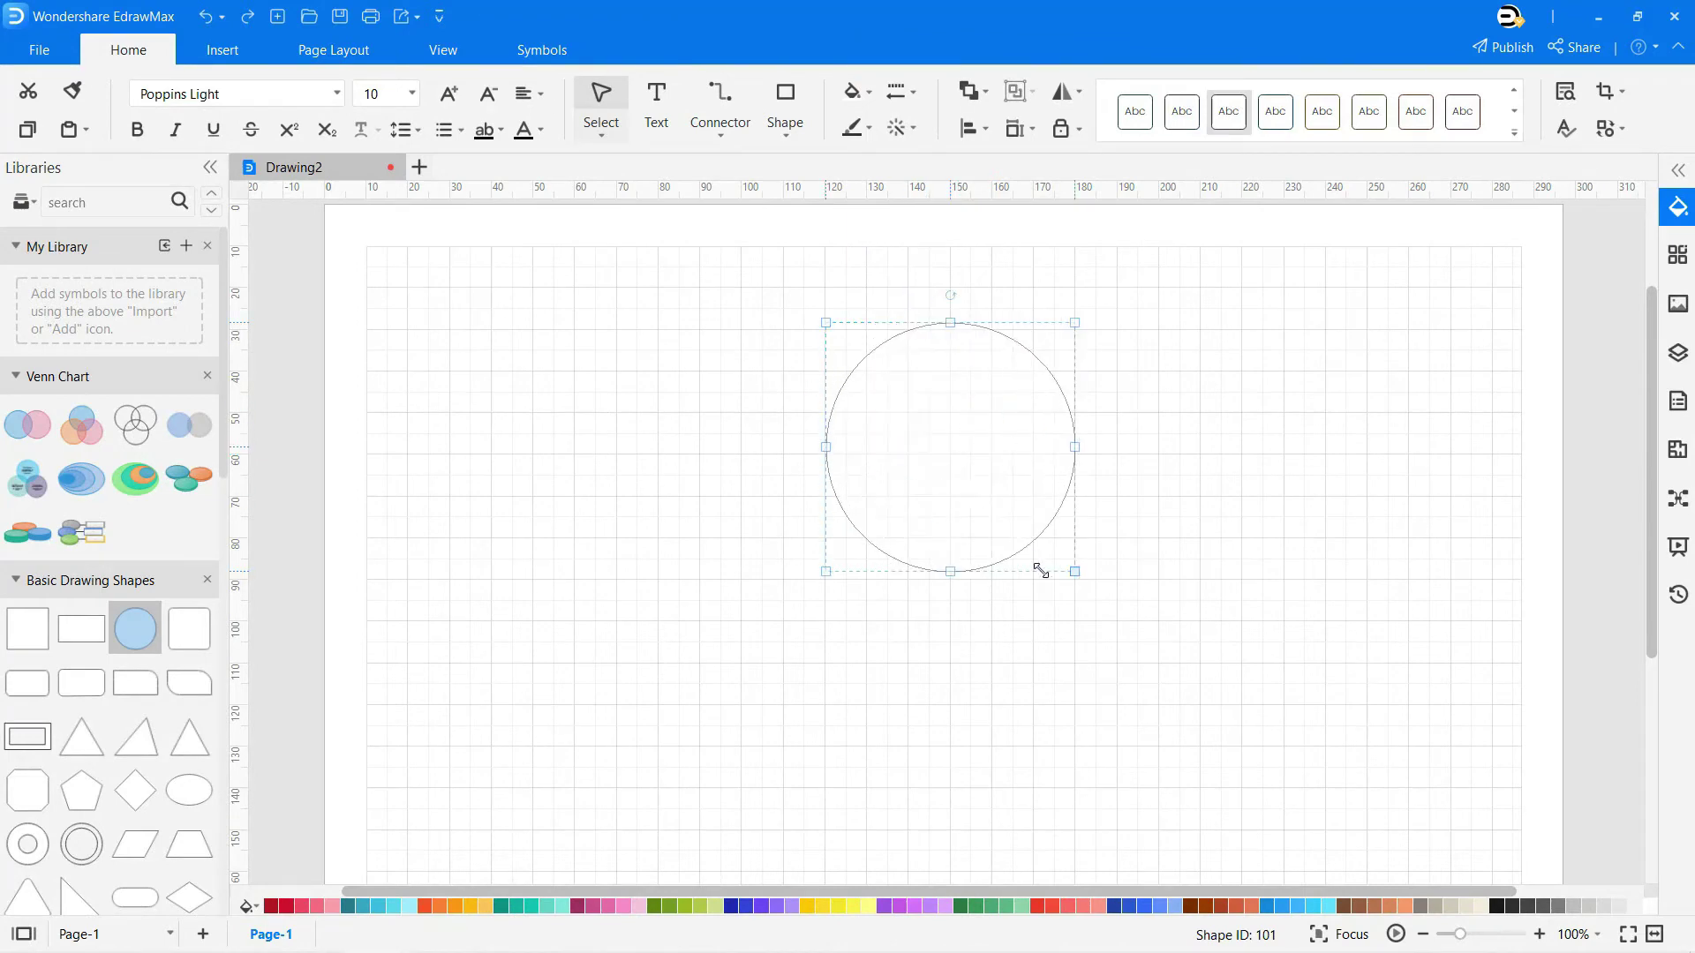
drag(940, 485, 907, 499)
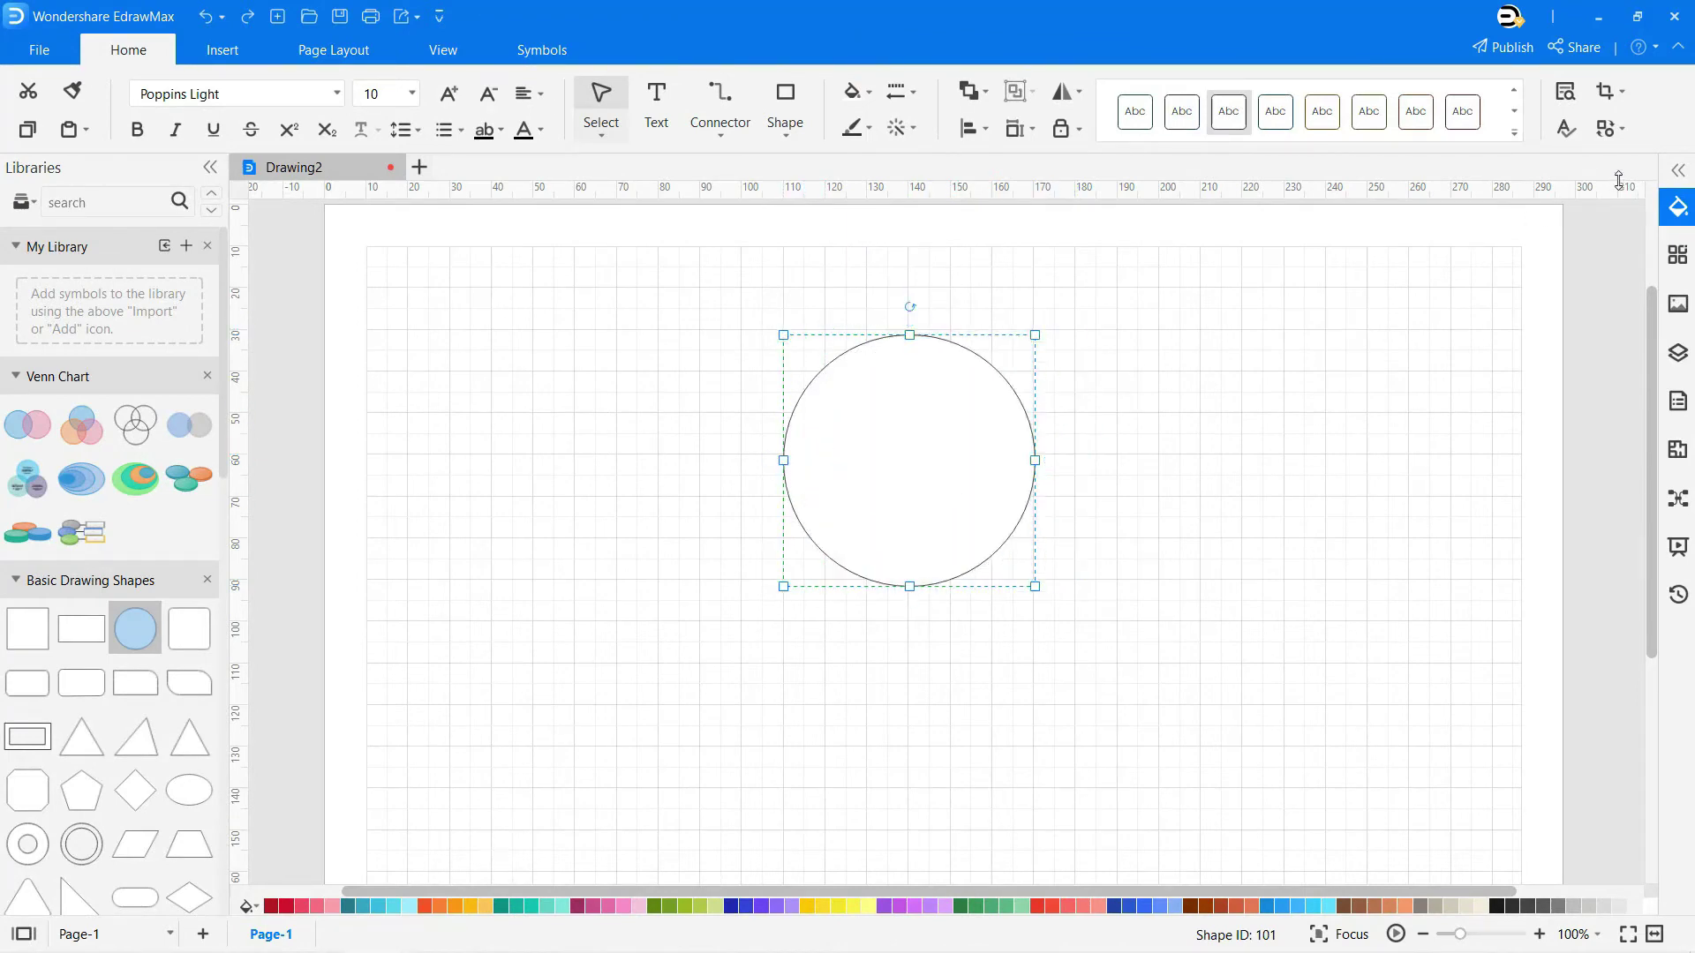
click(1678, 206)
click(1638, 449)
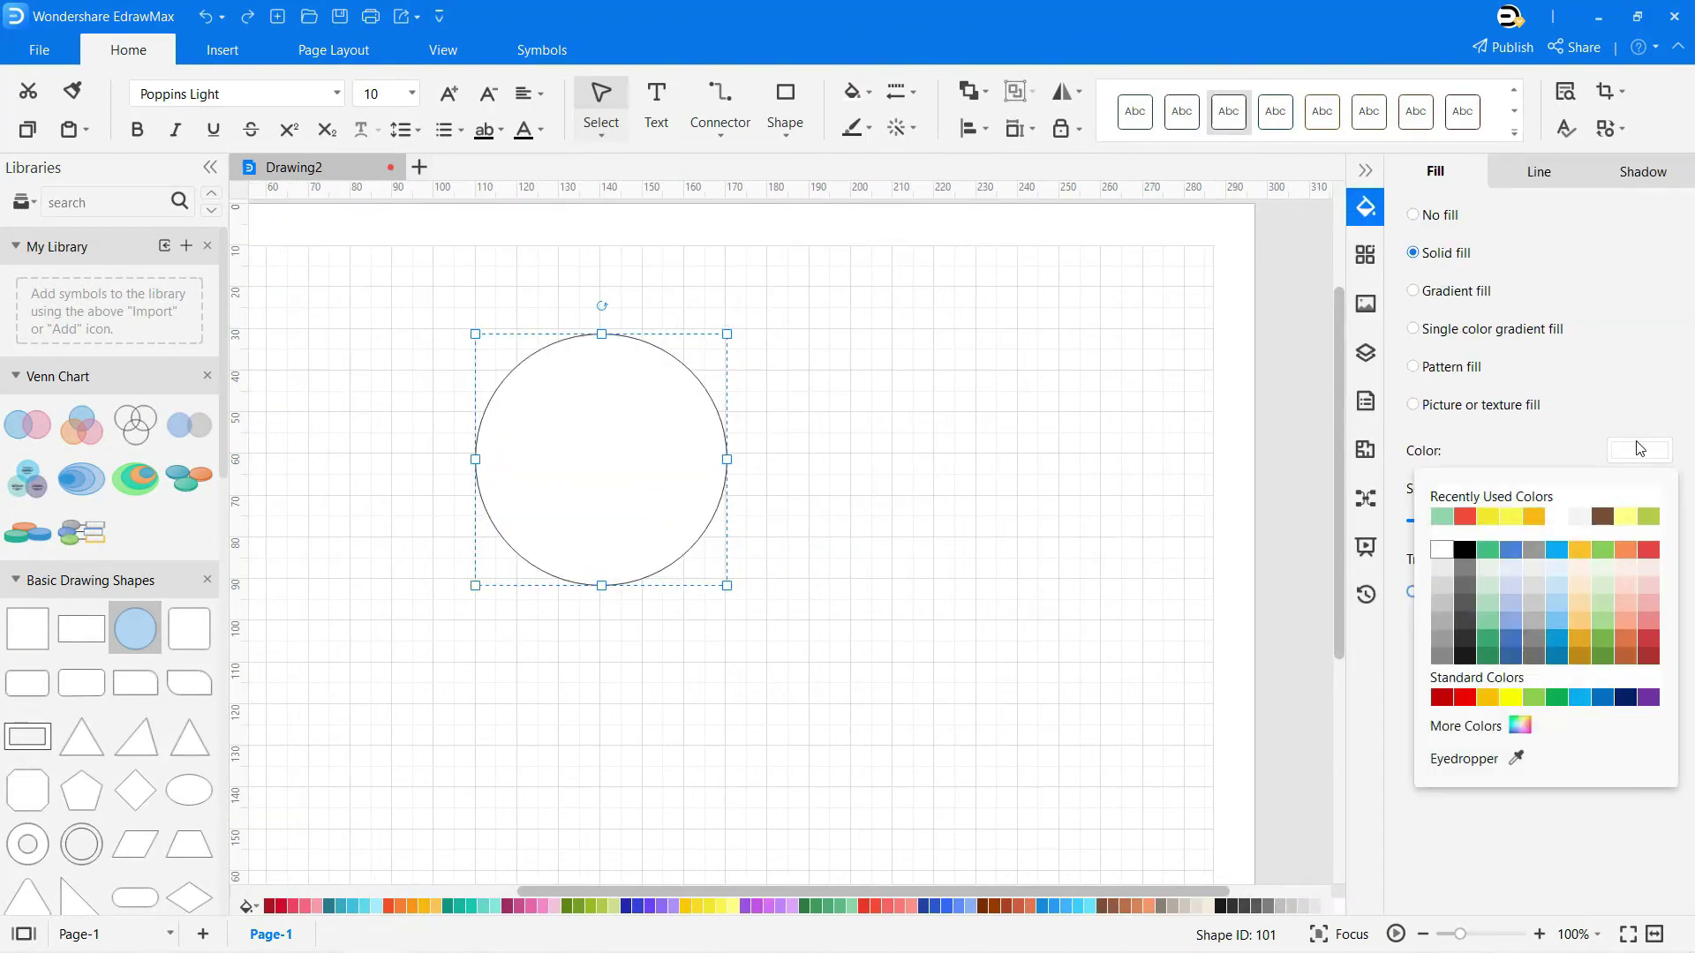
click(1491, 622)
drag(1412, 594, 1472, 596)
click(1366, 170)
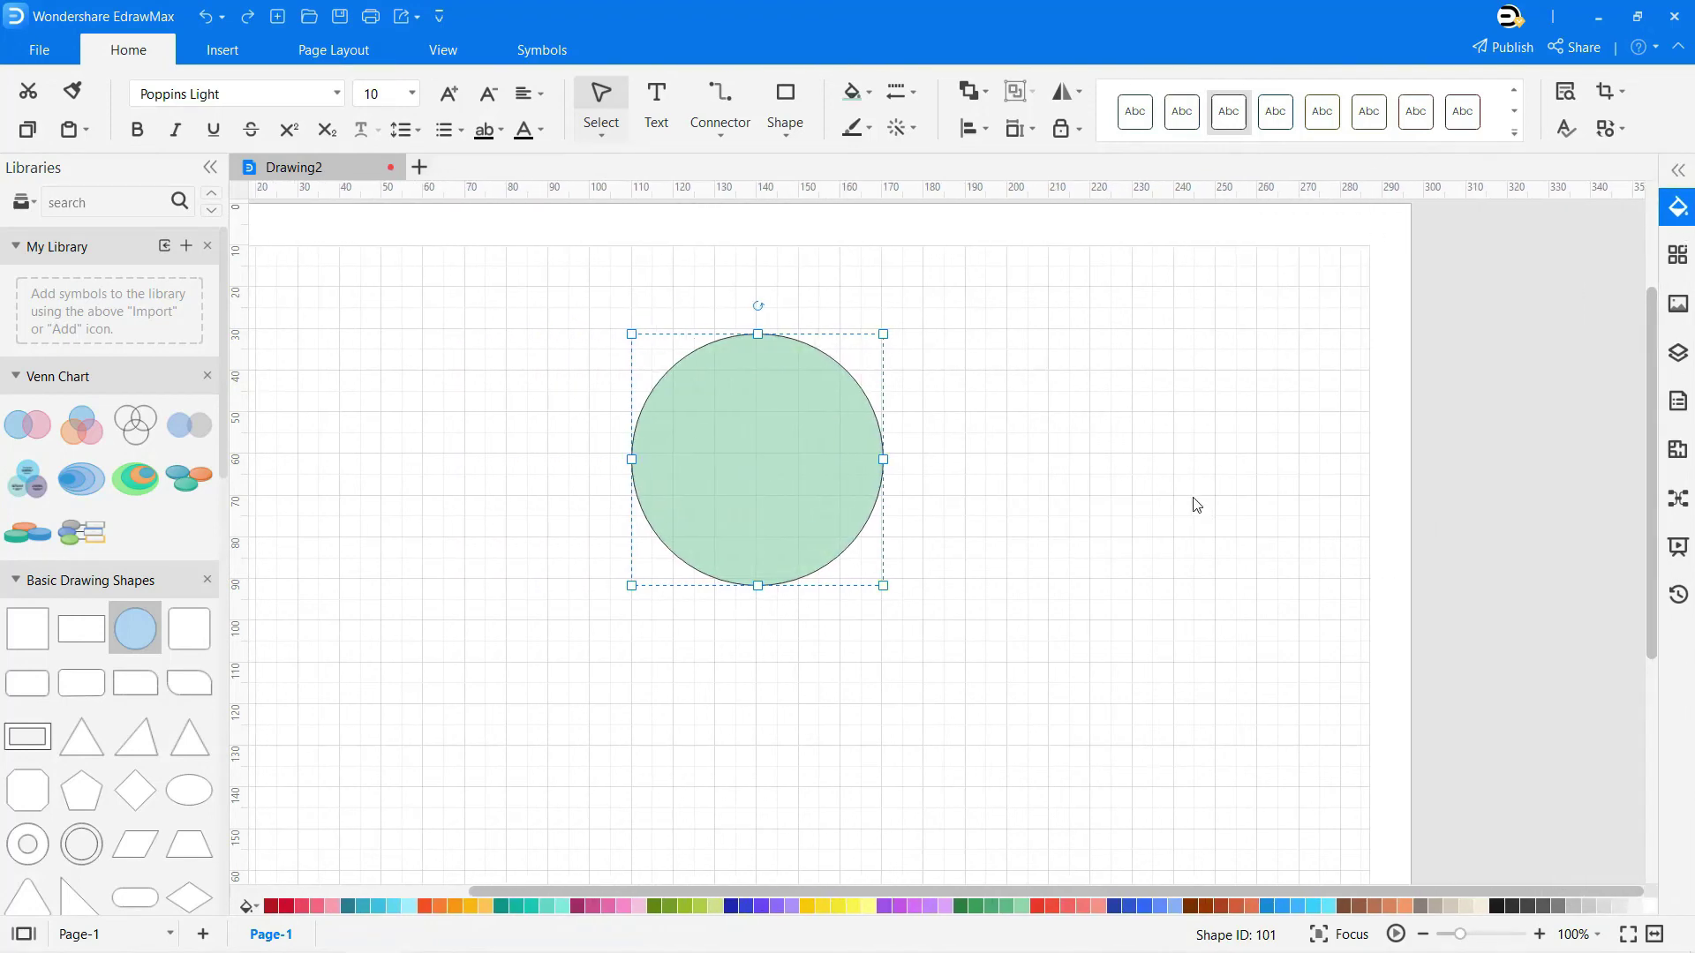
click(1196, 504)
- Paste three copies of the green circle and arrange them overlapping the original
drag(1007, 890, 907, 892)
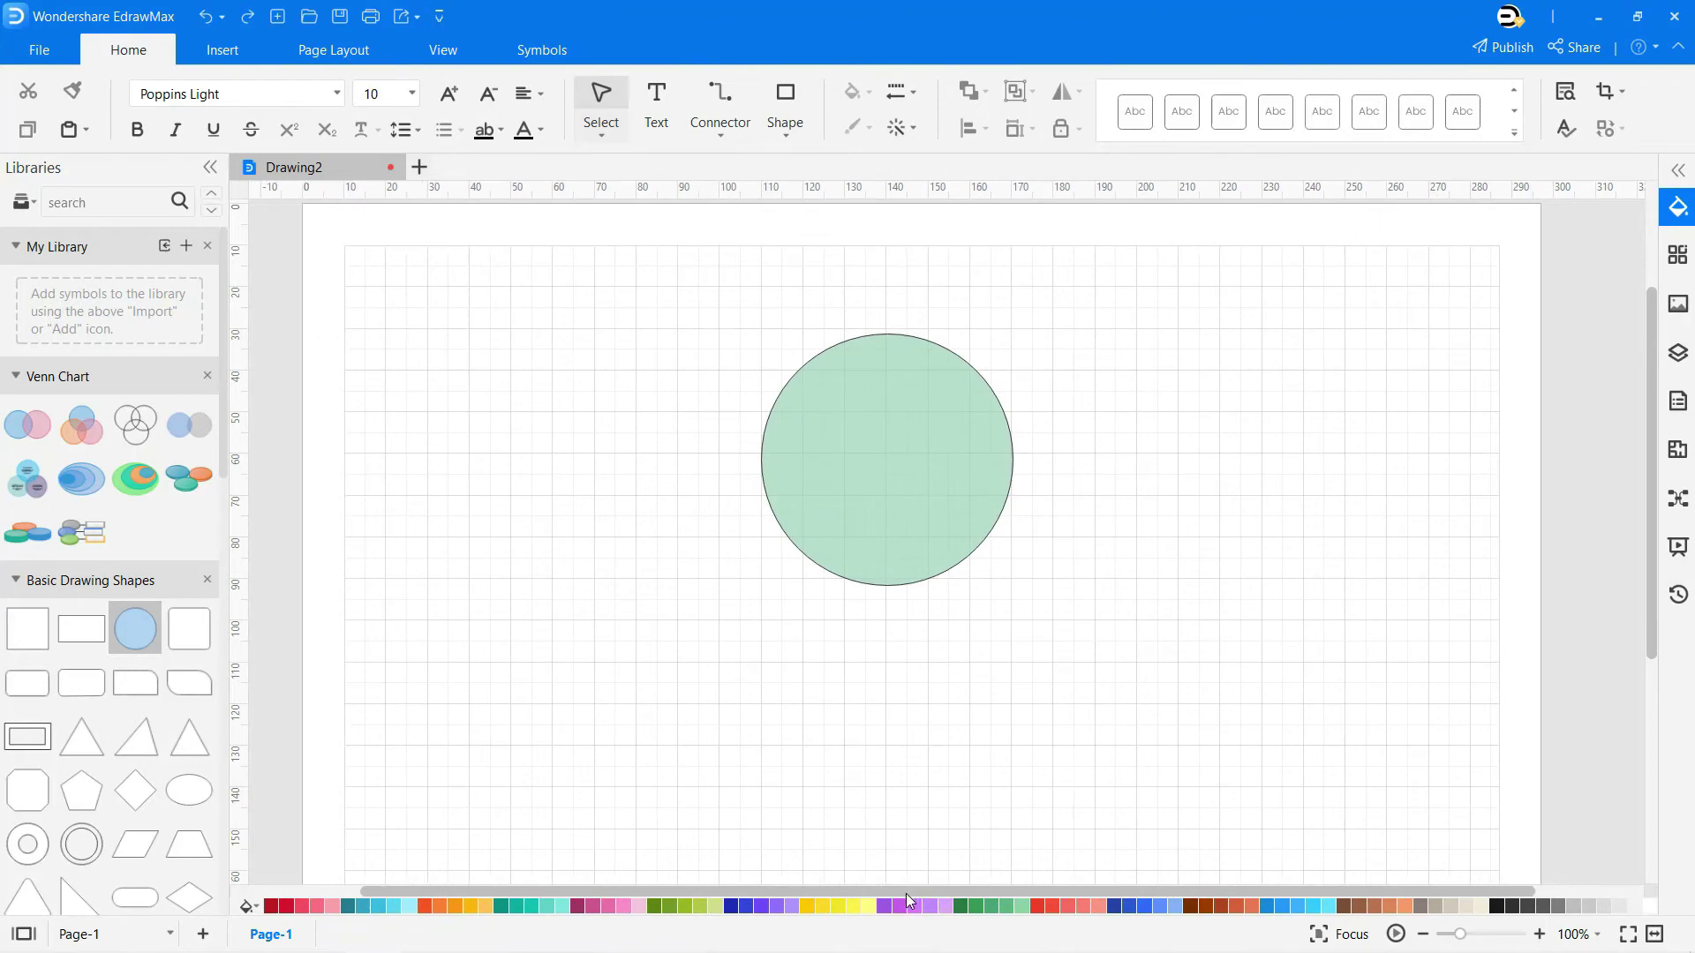
click(938, 492)
click(1262, 534)
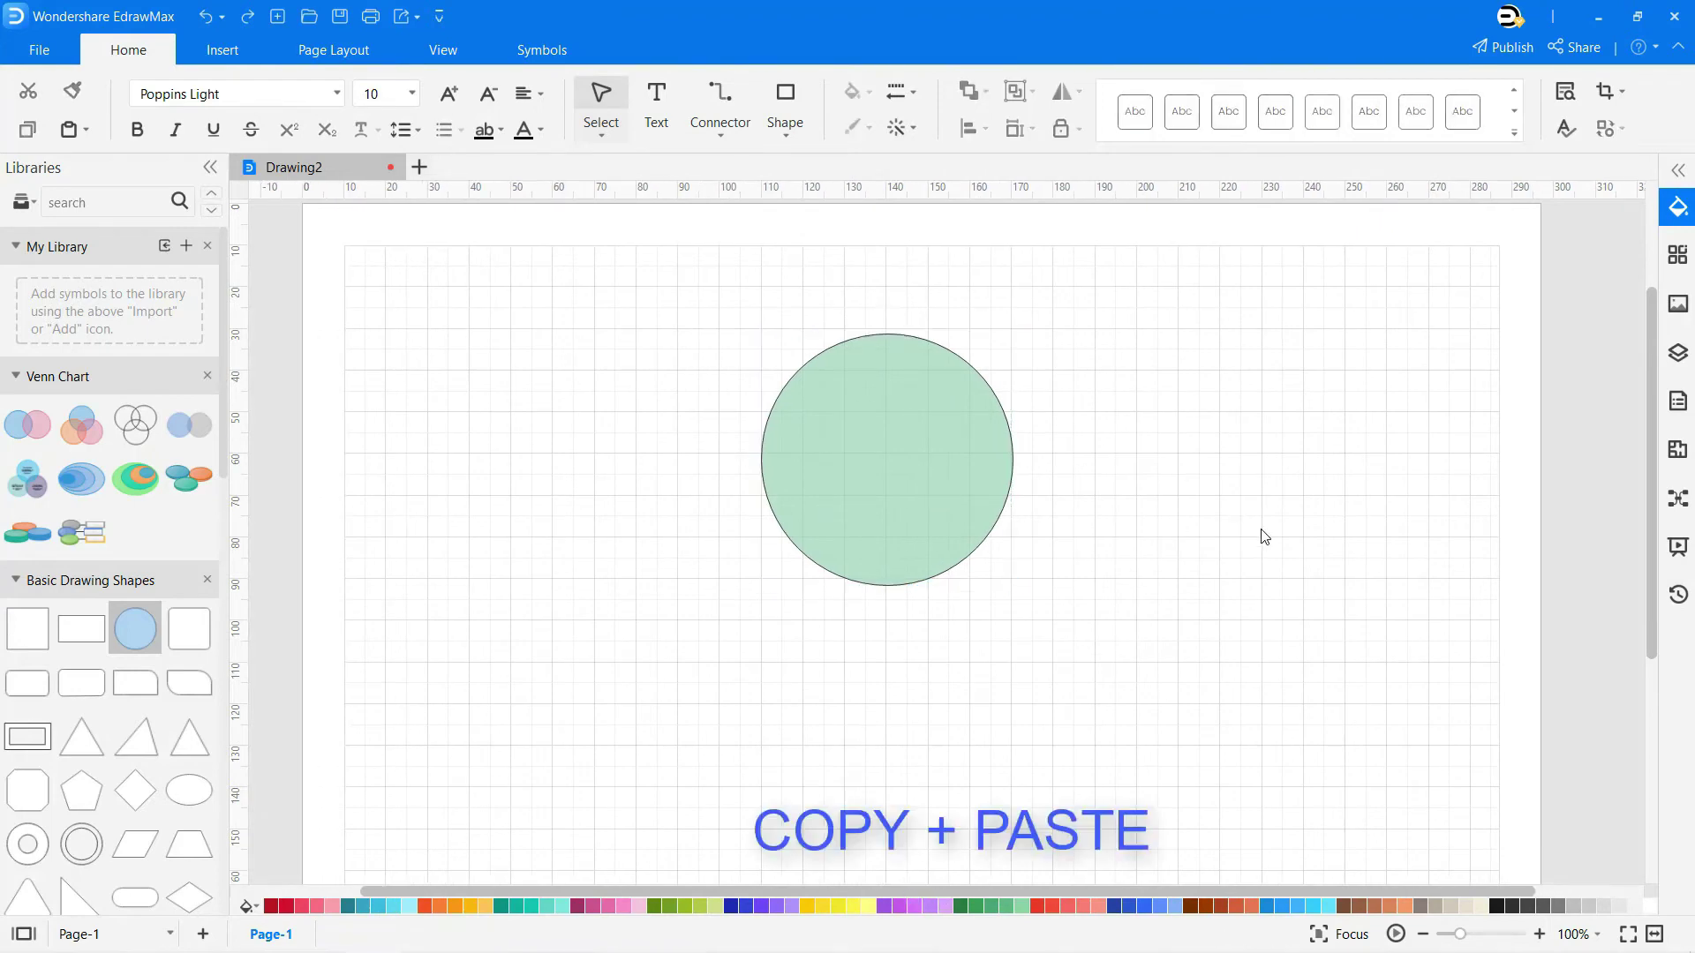
key(ctrl+v)
drag(1264, 536, 952, 542)
click(1165, 530)
key(ctrl+v)
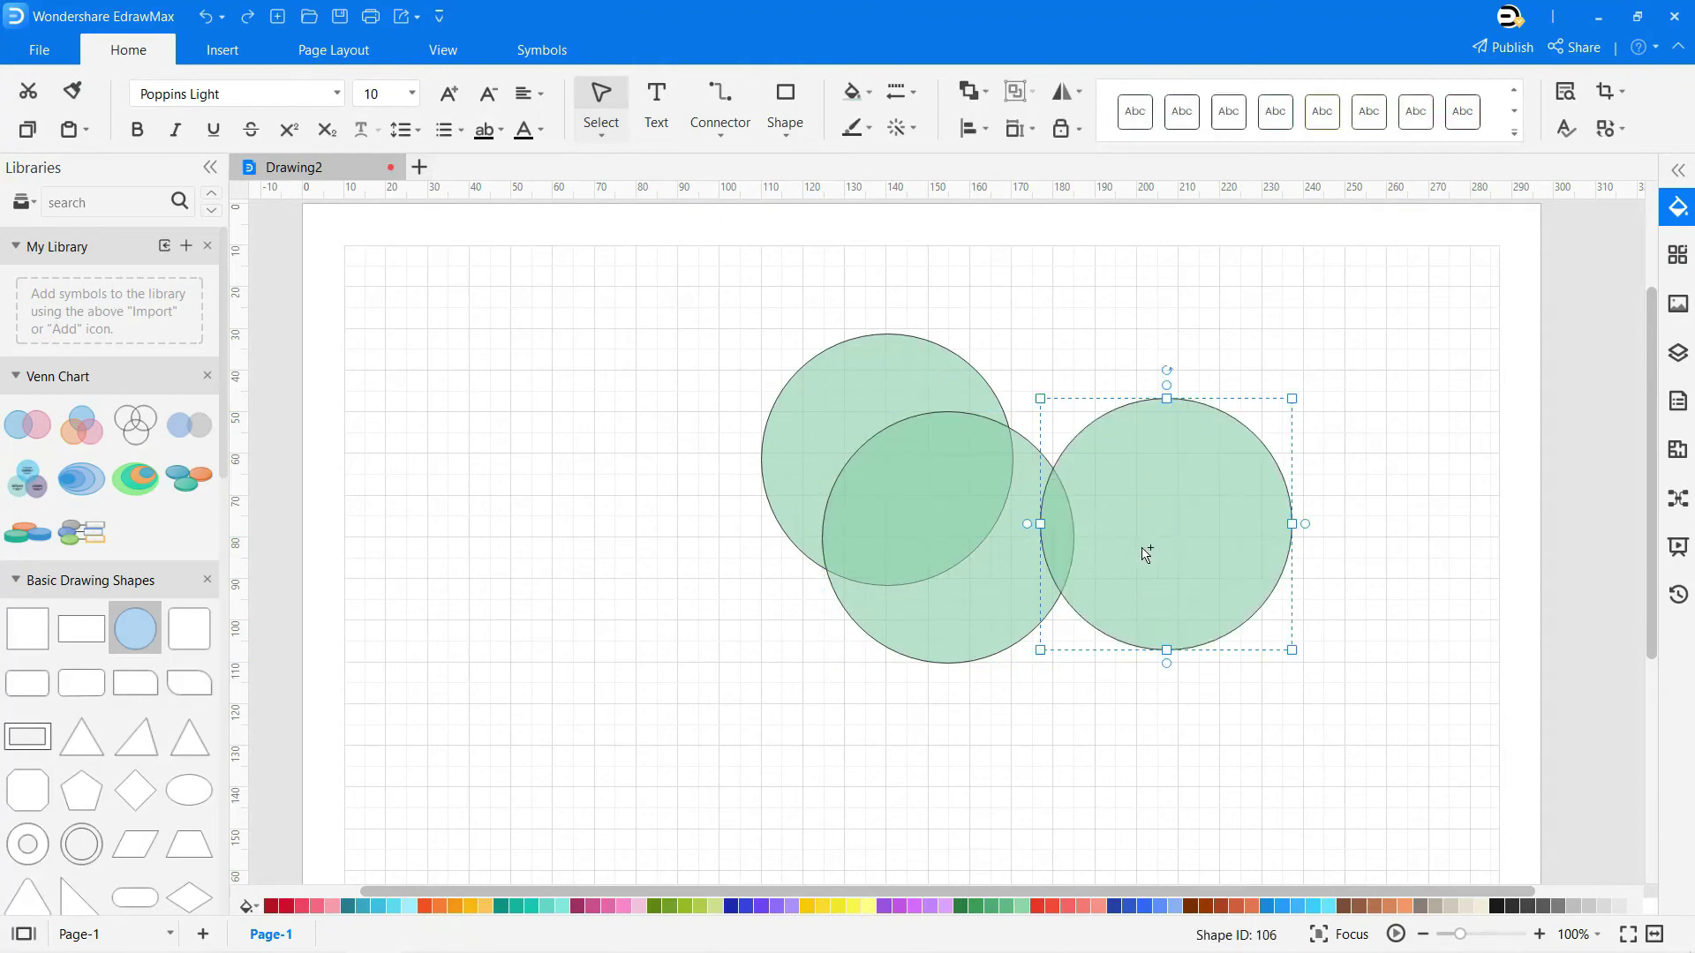
drag(1148, 552, 885, 594)
click(1295, 574)
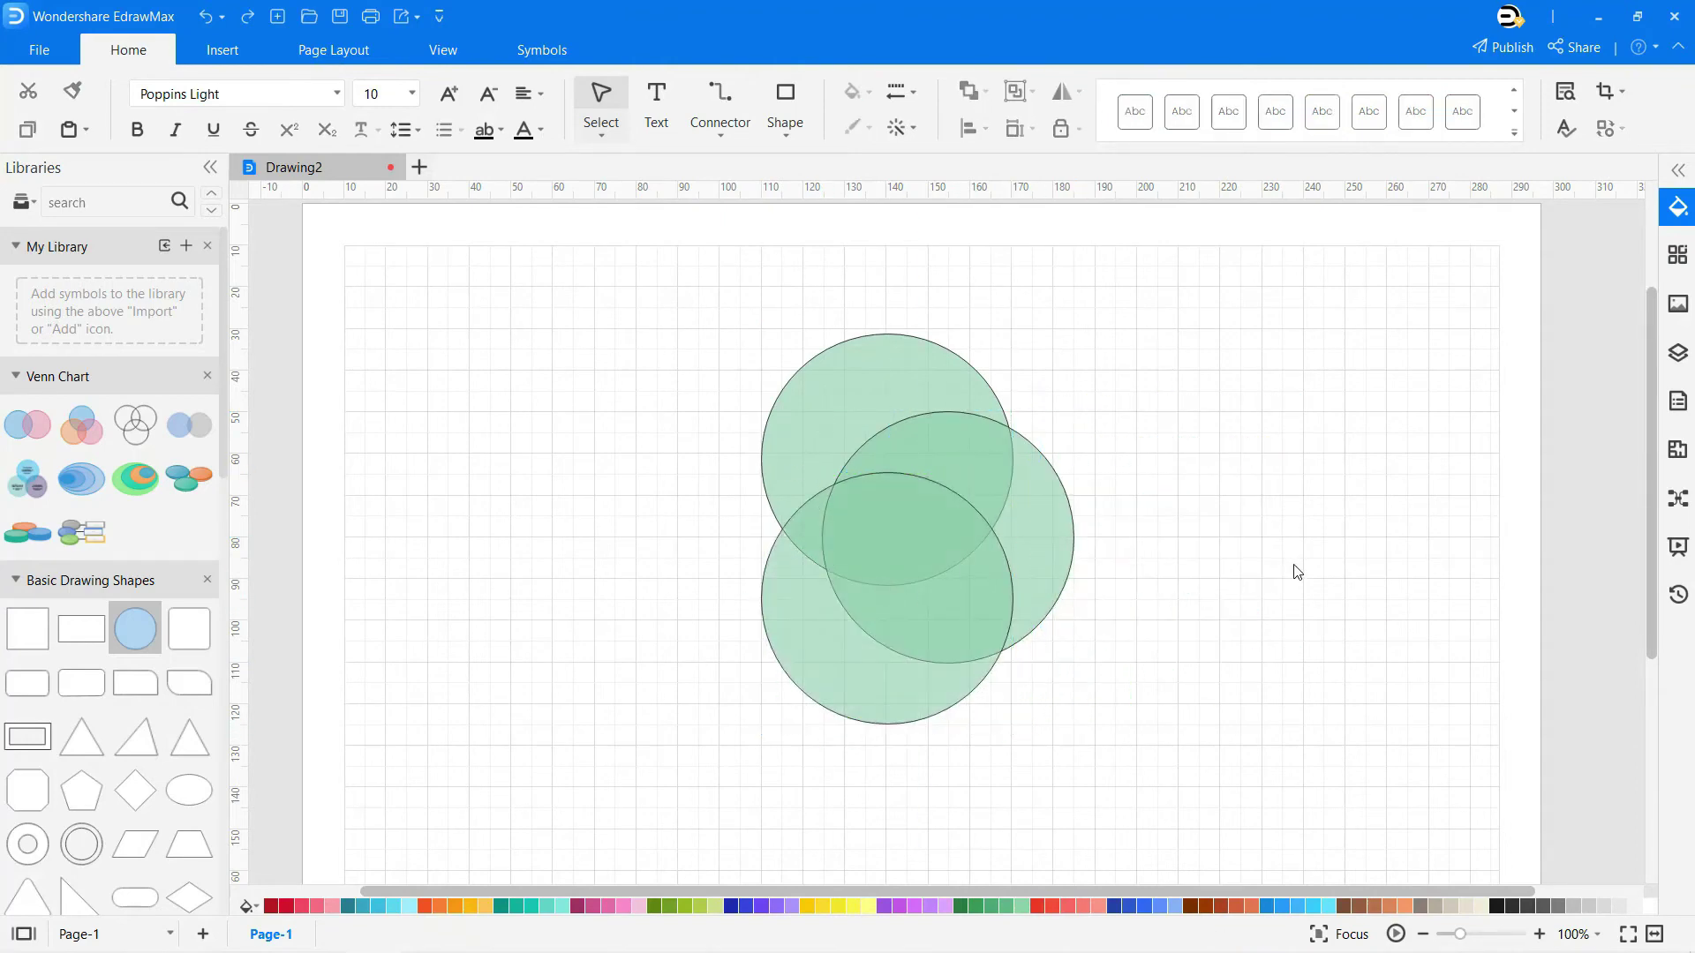
key(ctrl+v)
drag(1268, 572, 793, 531)
click(1299, 484)
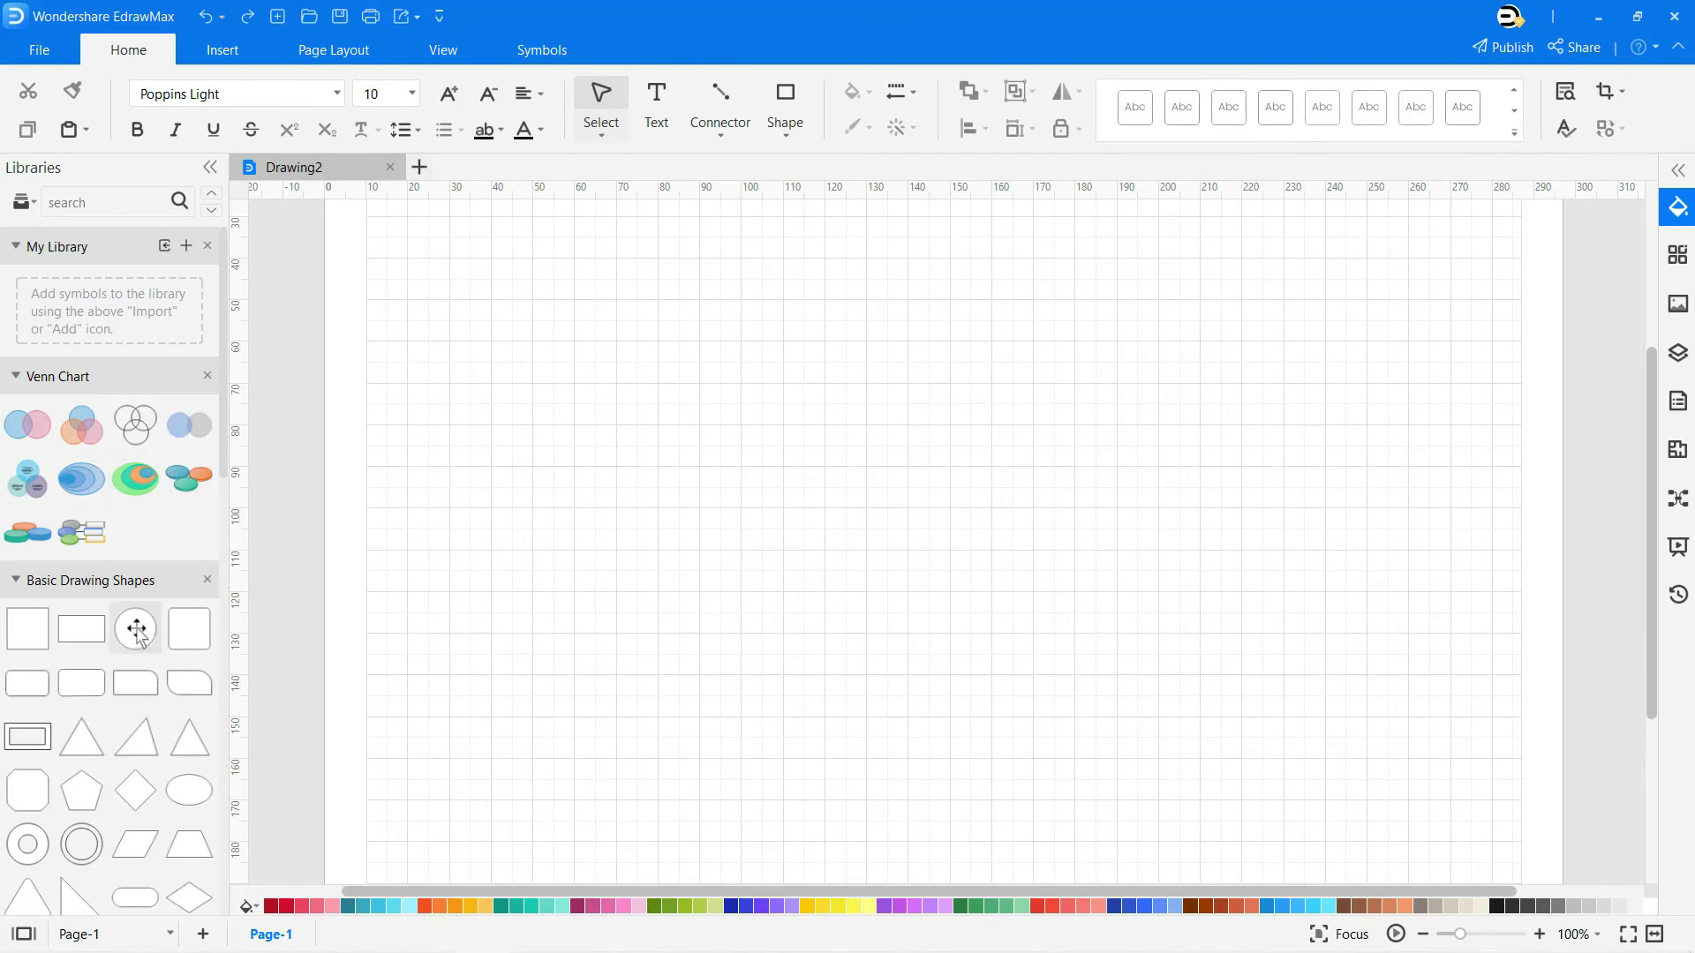
- Draw a tall ellipse filled orange at 37% transparency
mouse_move(136, 632)
mouse_down()
mouse_move(662, 693)
mouse_move(942, 365)
mouse_move(926, 345)
mouse_up()
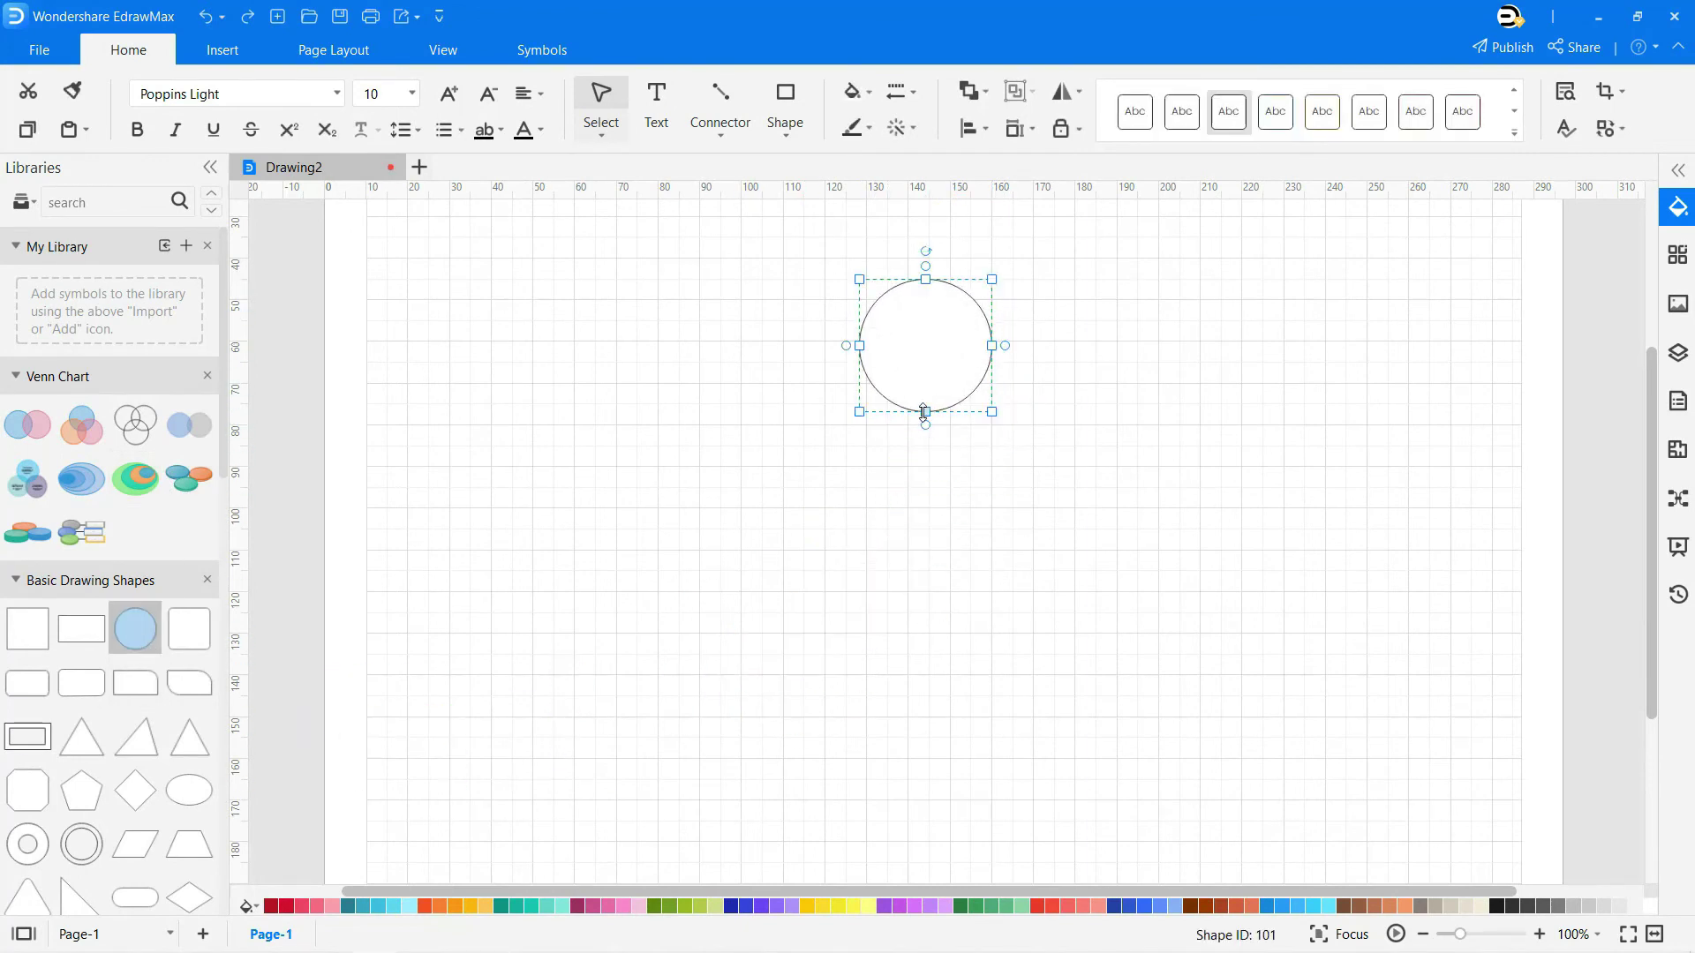
drag(925, 412, 926, 691)
drag(992, 484, 1012, 484)
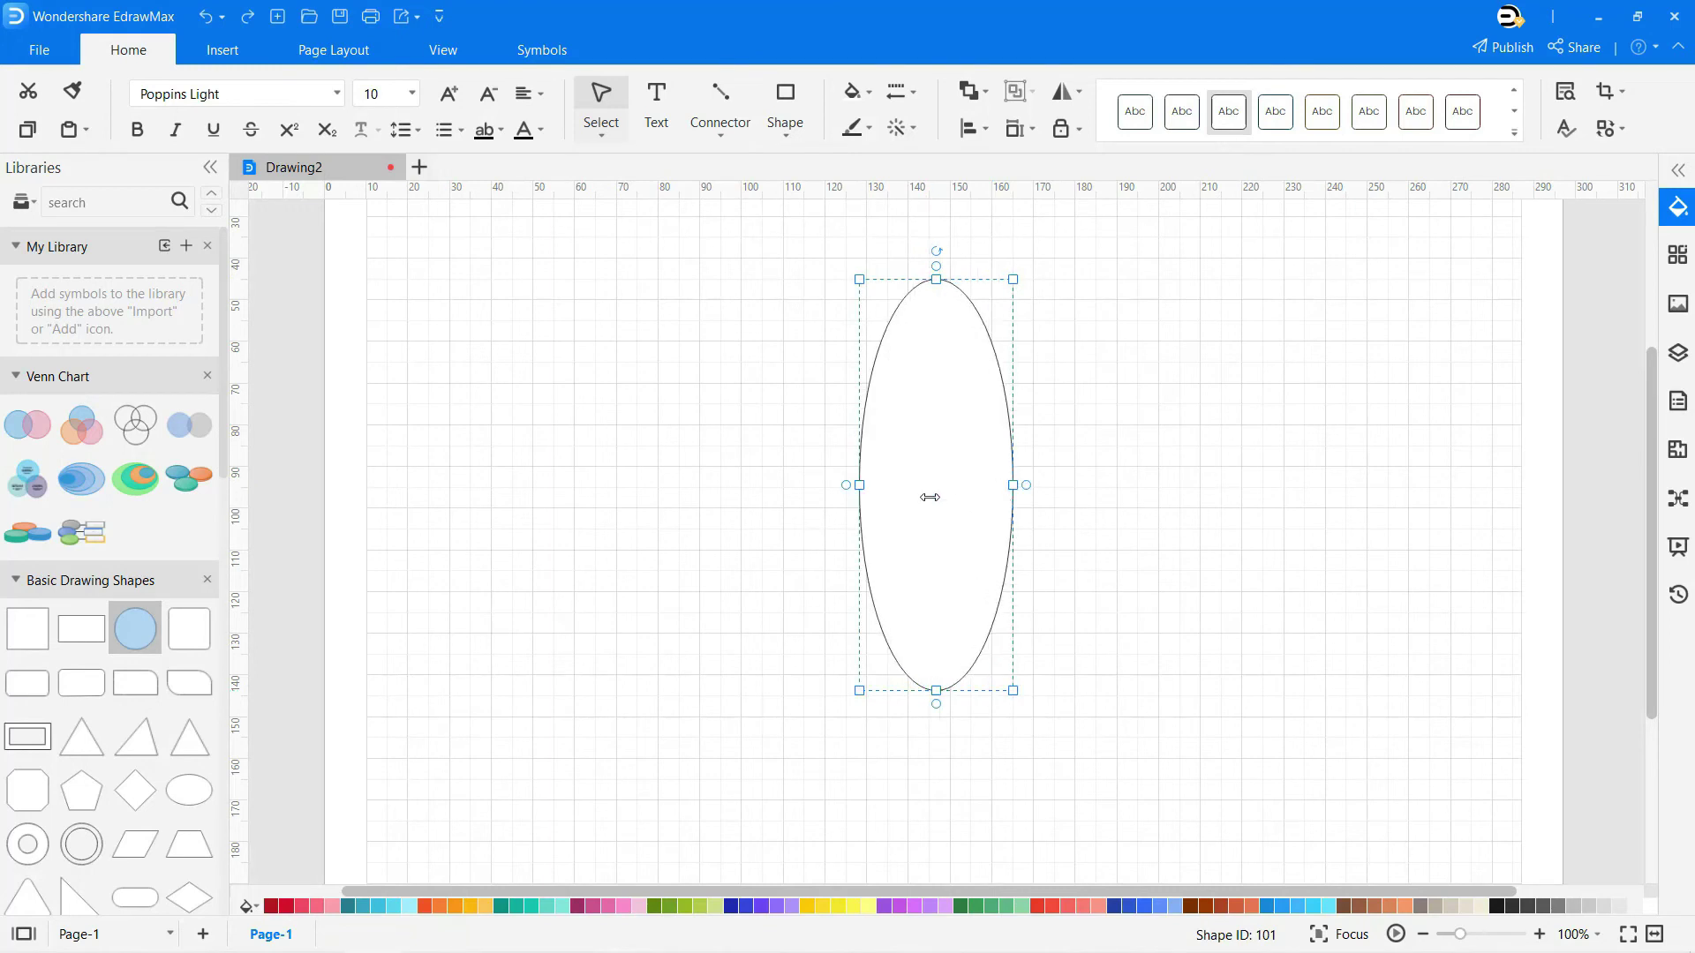
click(472, 908)
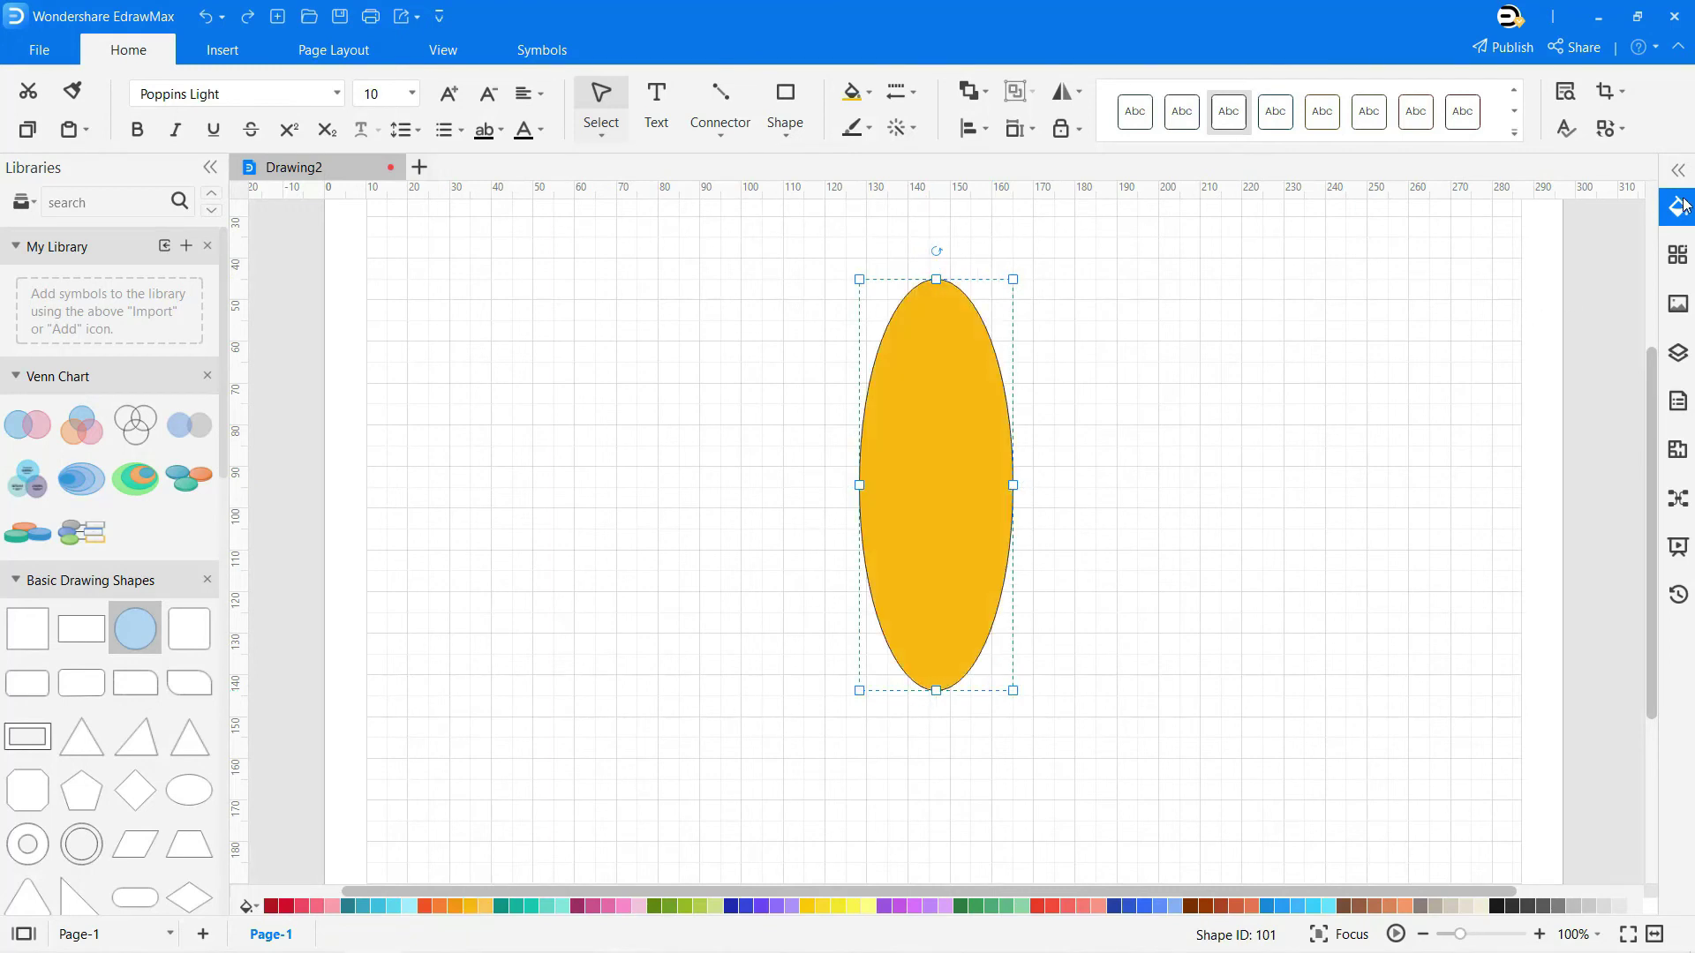
click(1678, 206)
click(1465, 592)
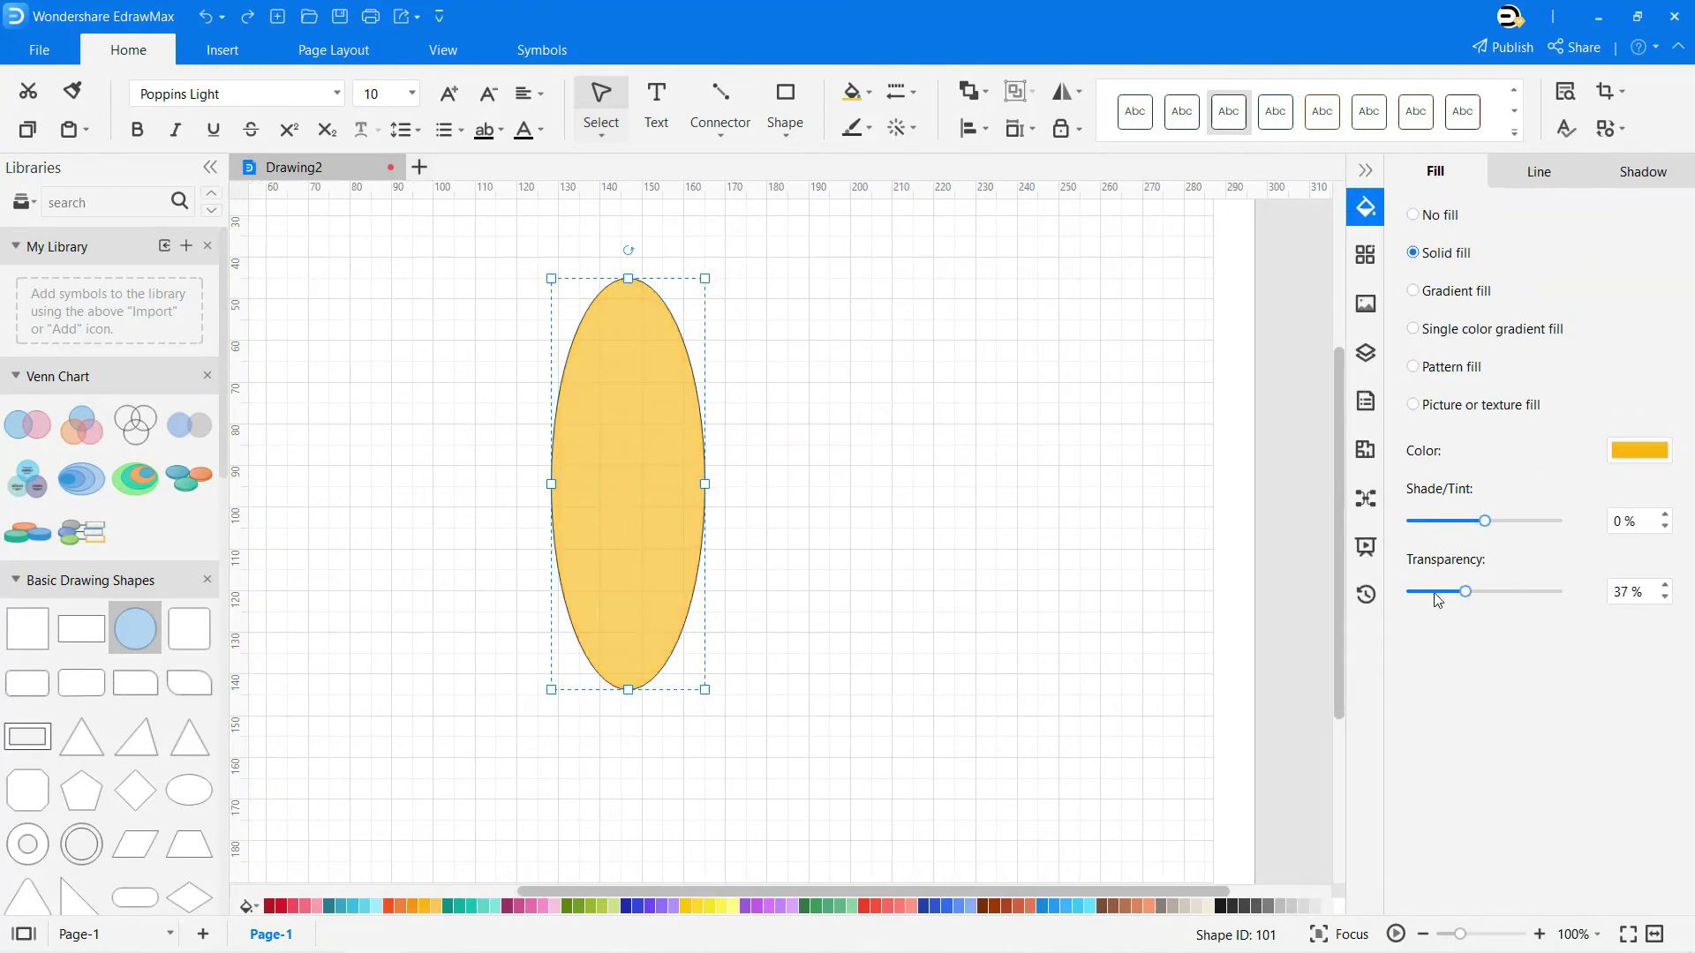
click(1366, 170)
click(1119, 502)
- Add an ORANGE text label and move it onto the top of the ellipse
click(804, 522)
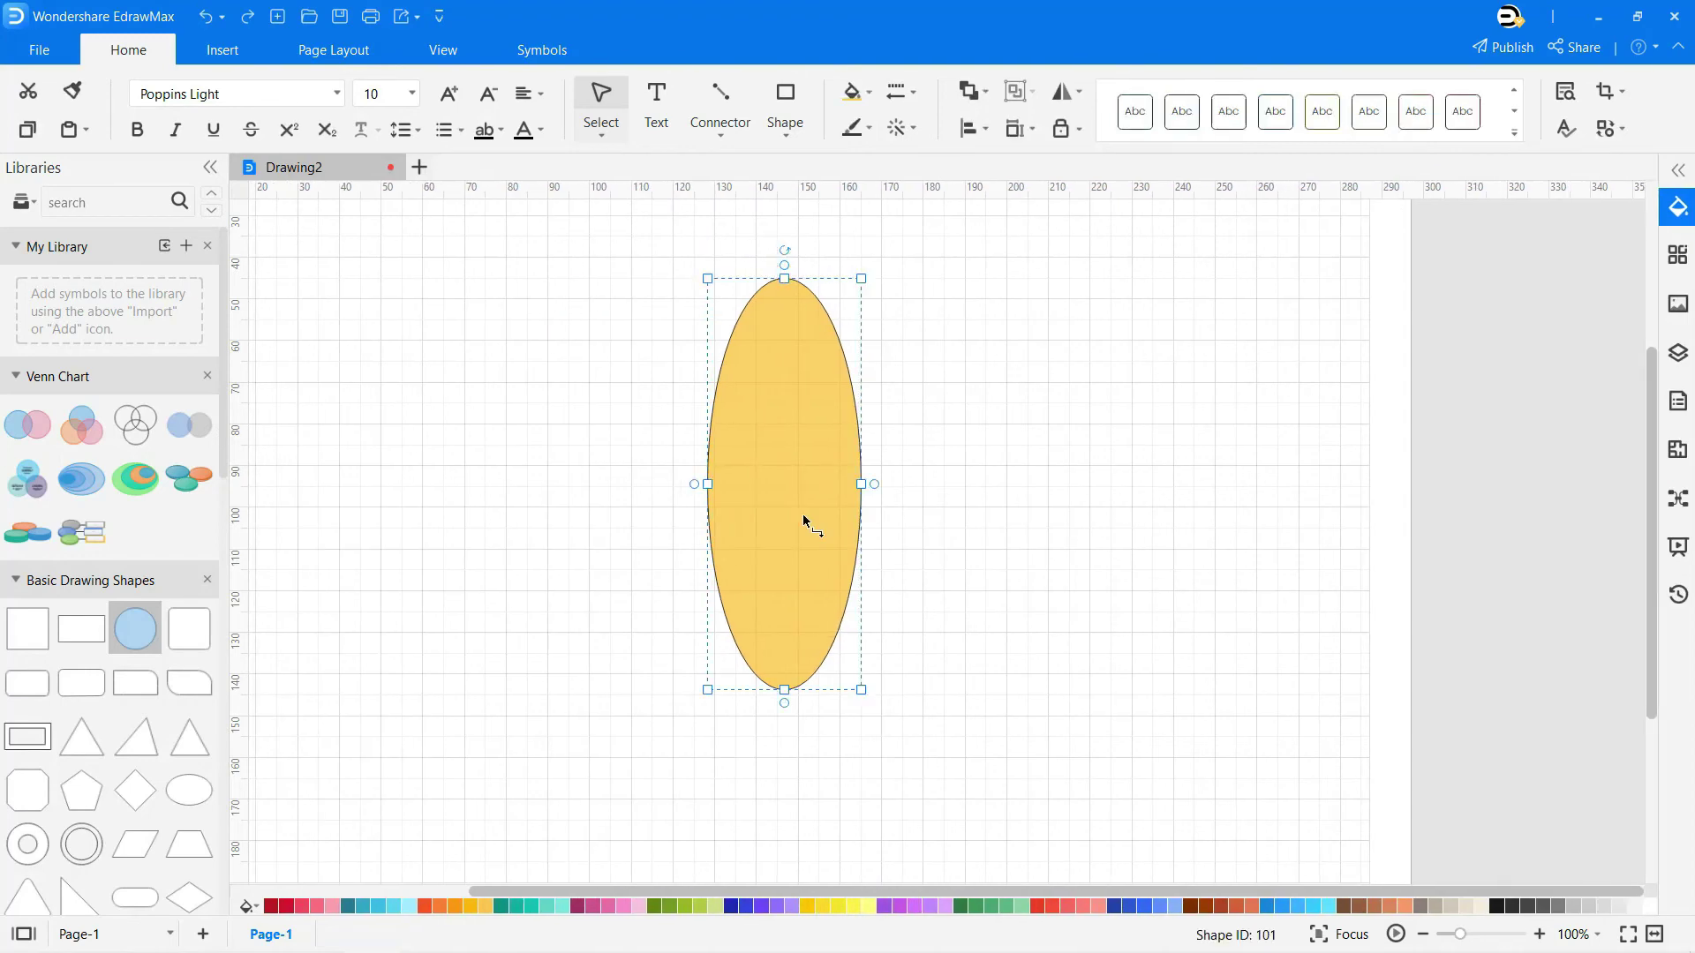
key(ctrl+2)
click(886, 369)
text(ORANGE)
click(907, 396)
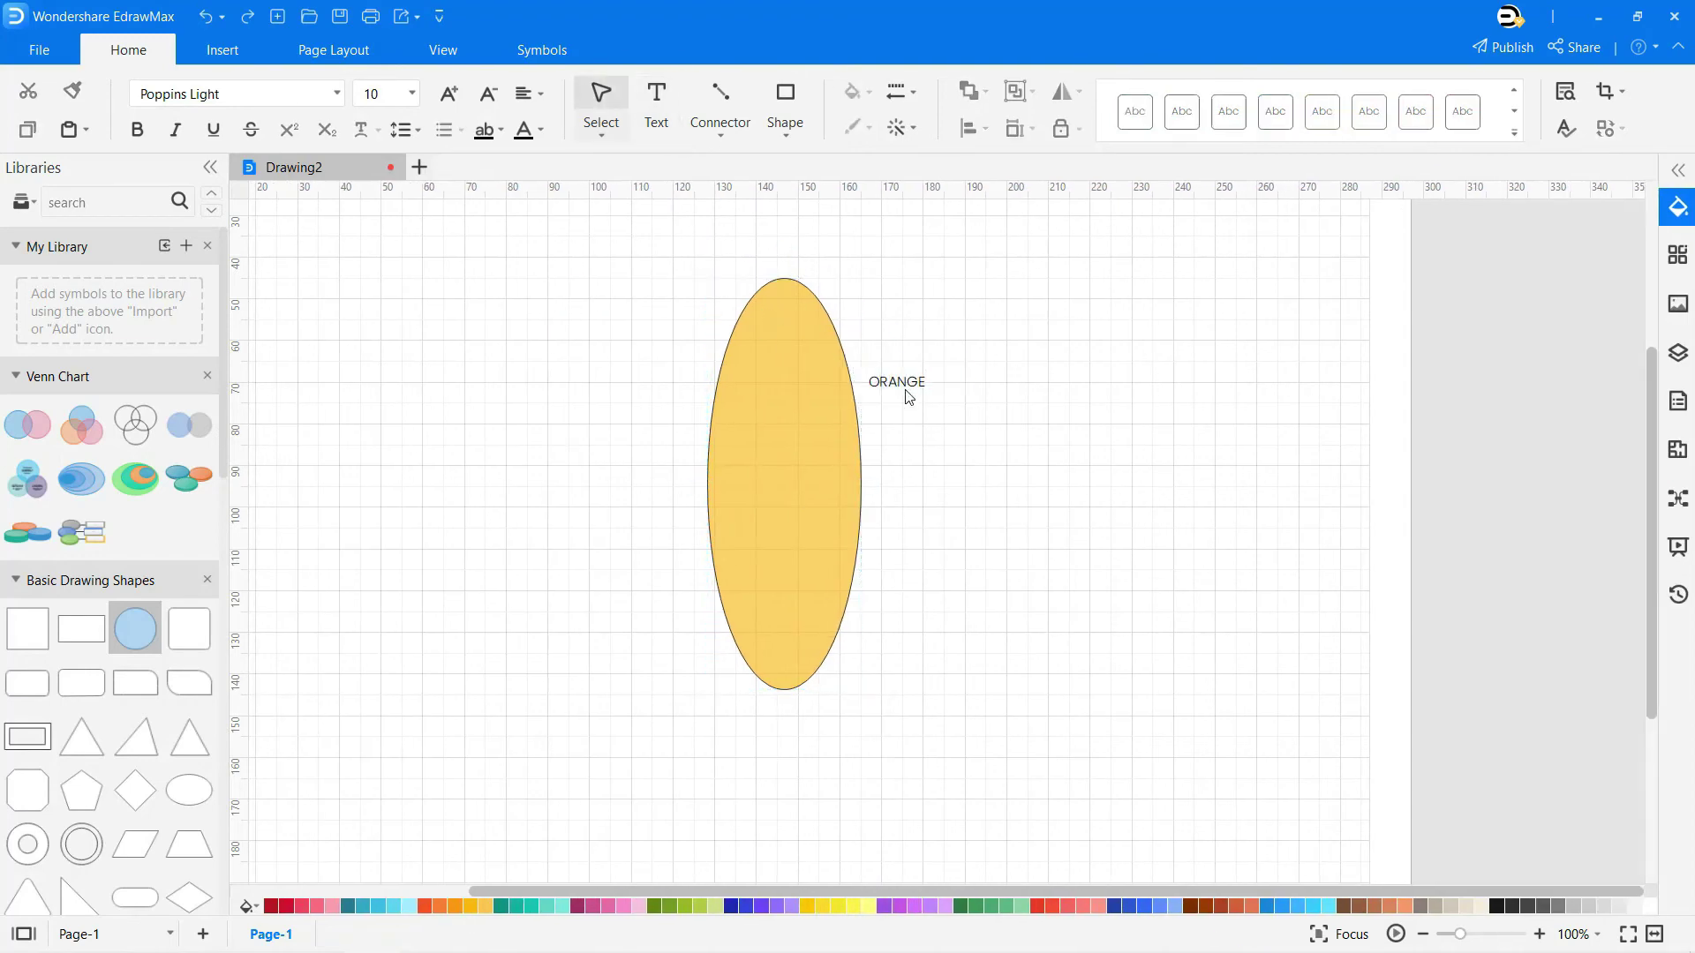
click(909, 397)
drag(919, 405, 798, 344)
click(934, 356)
- Paste a copy of the ellipse, tilt it about 61 degrees and colour it yellow
click(824, 420)
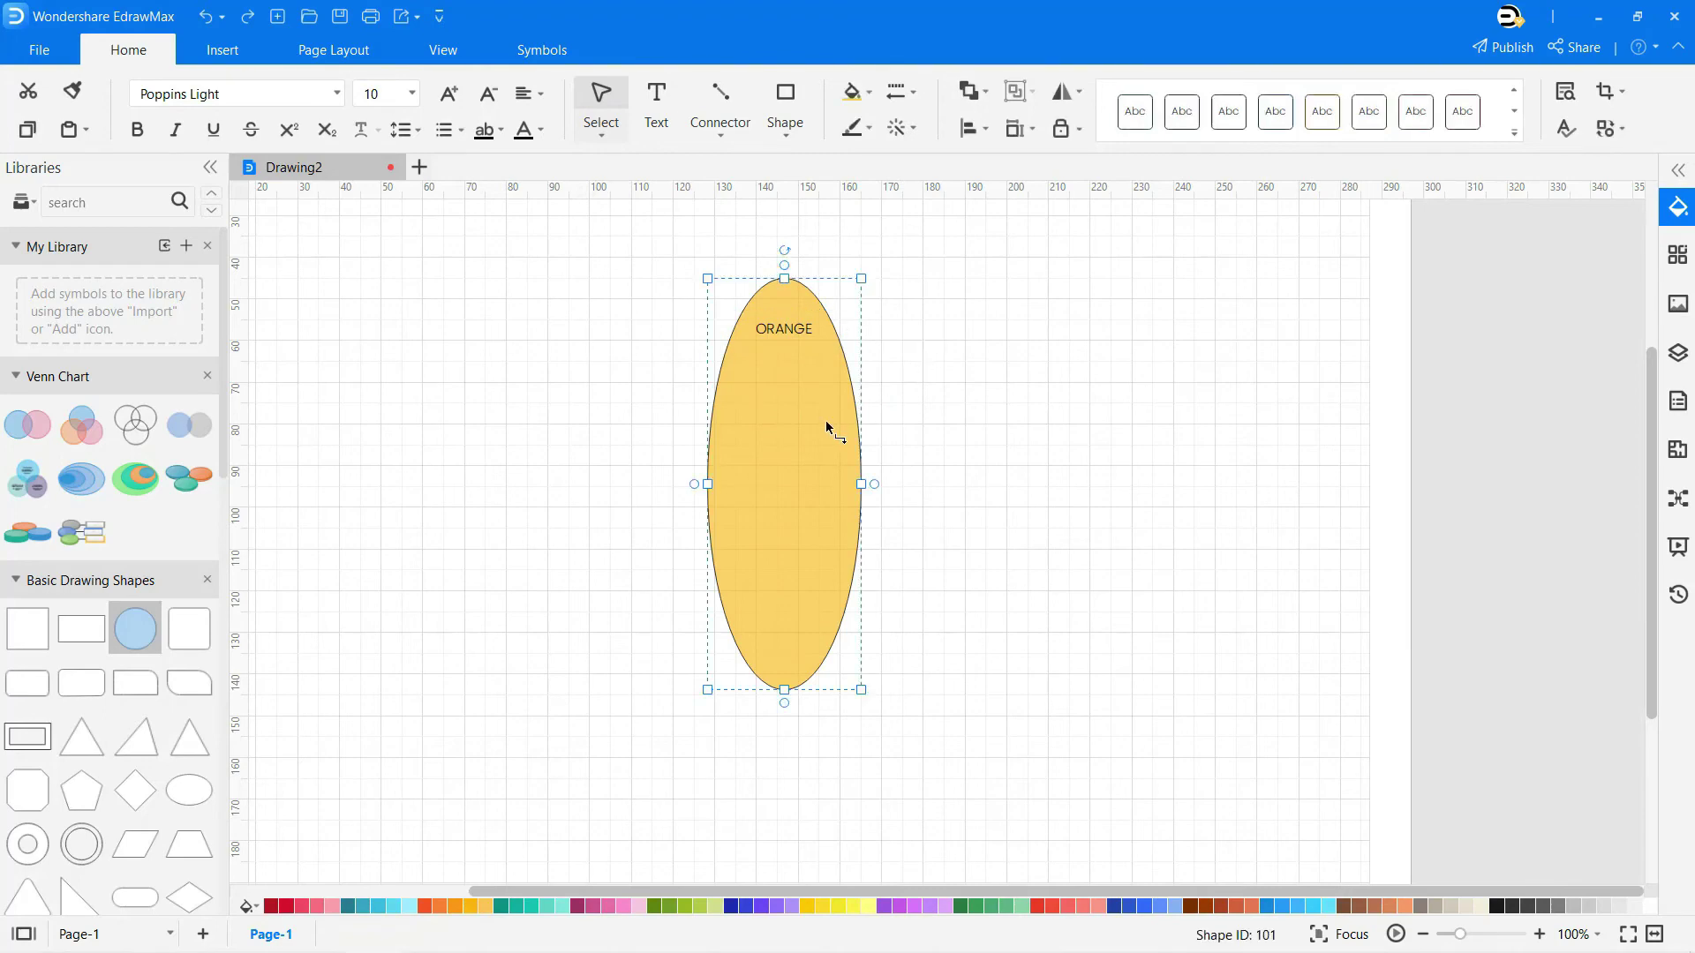
click(952, 402)
key(ctrl+v)
drag(958, 341, 886, 521)
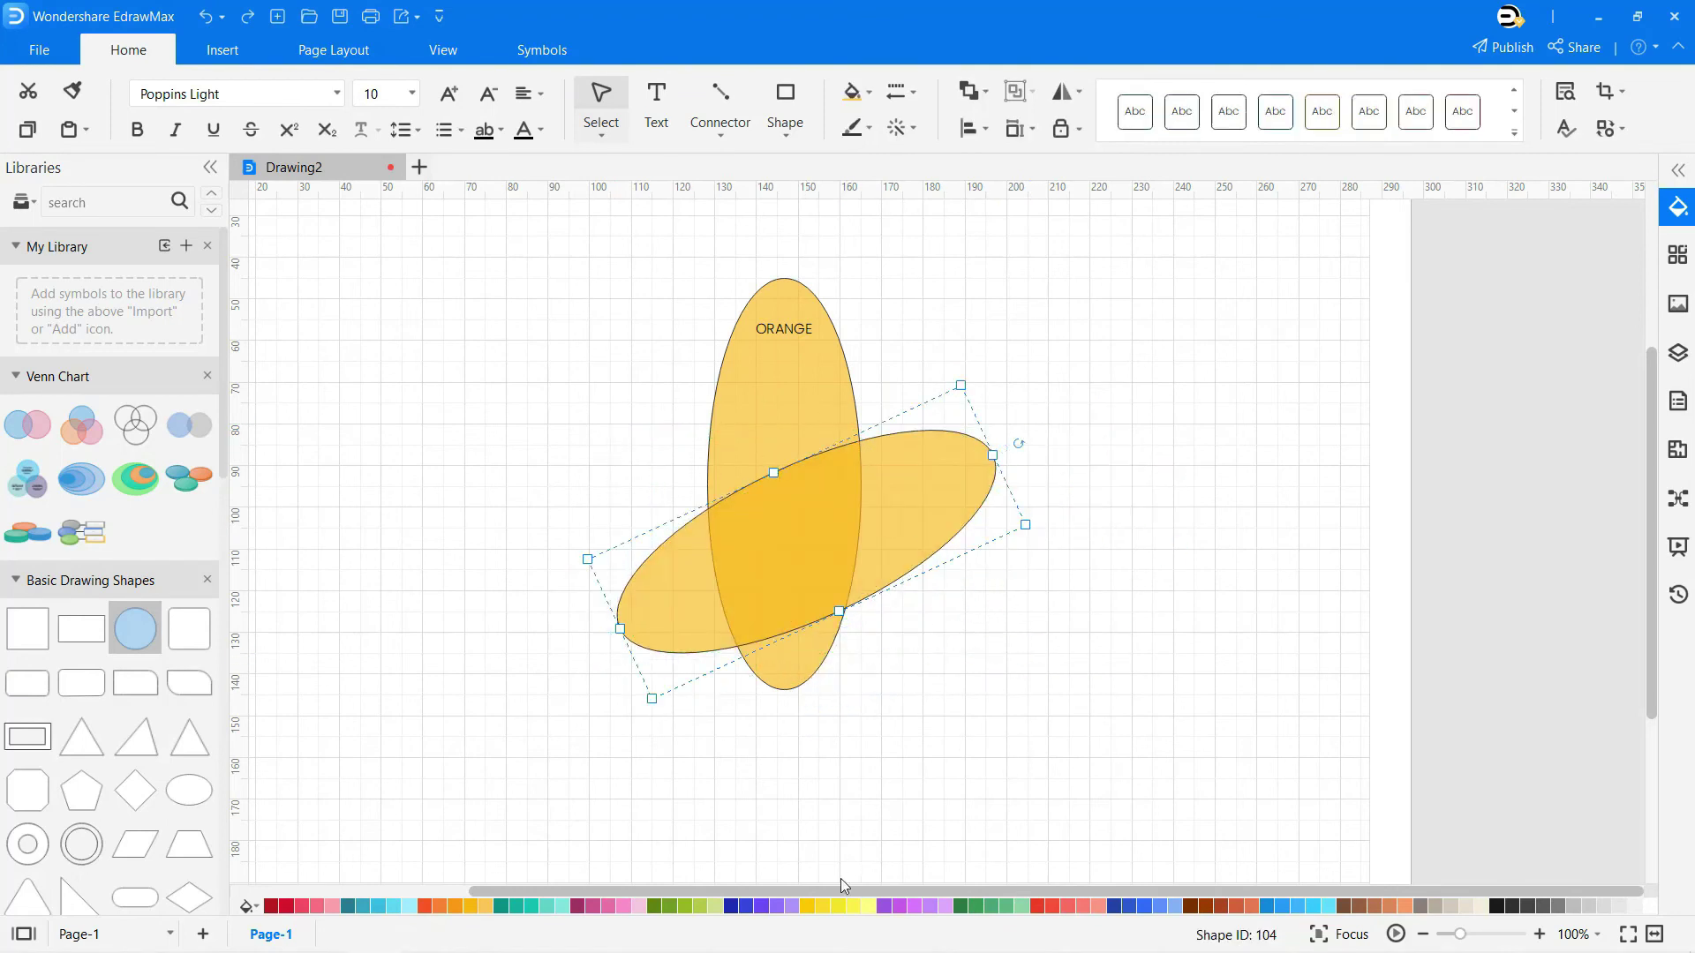
click(838, 905)
click(938, 605)
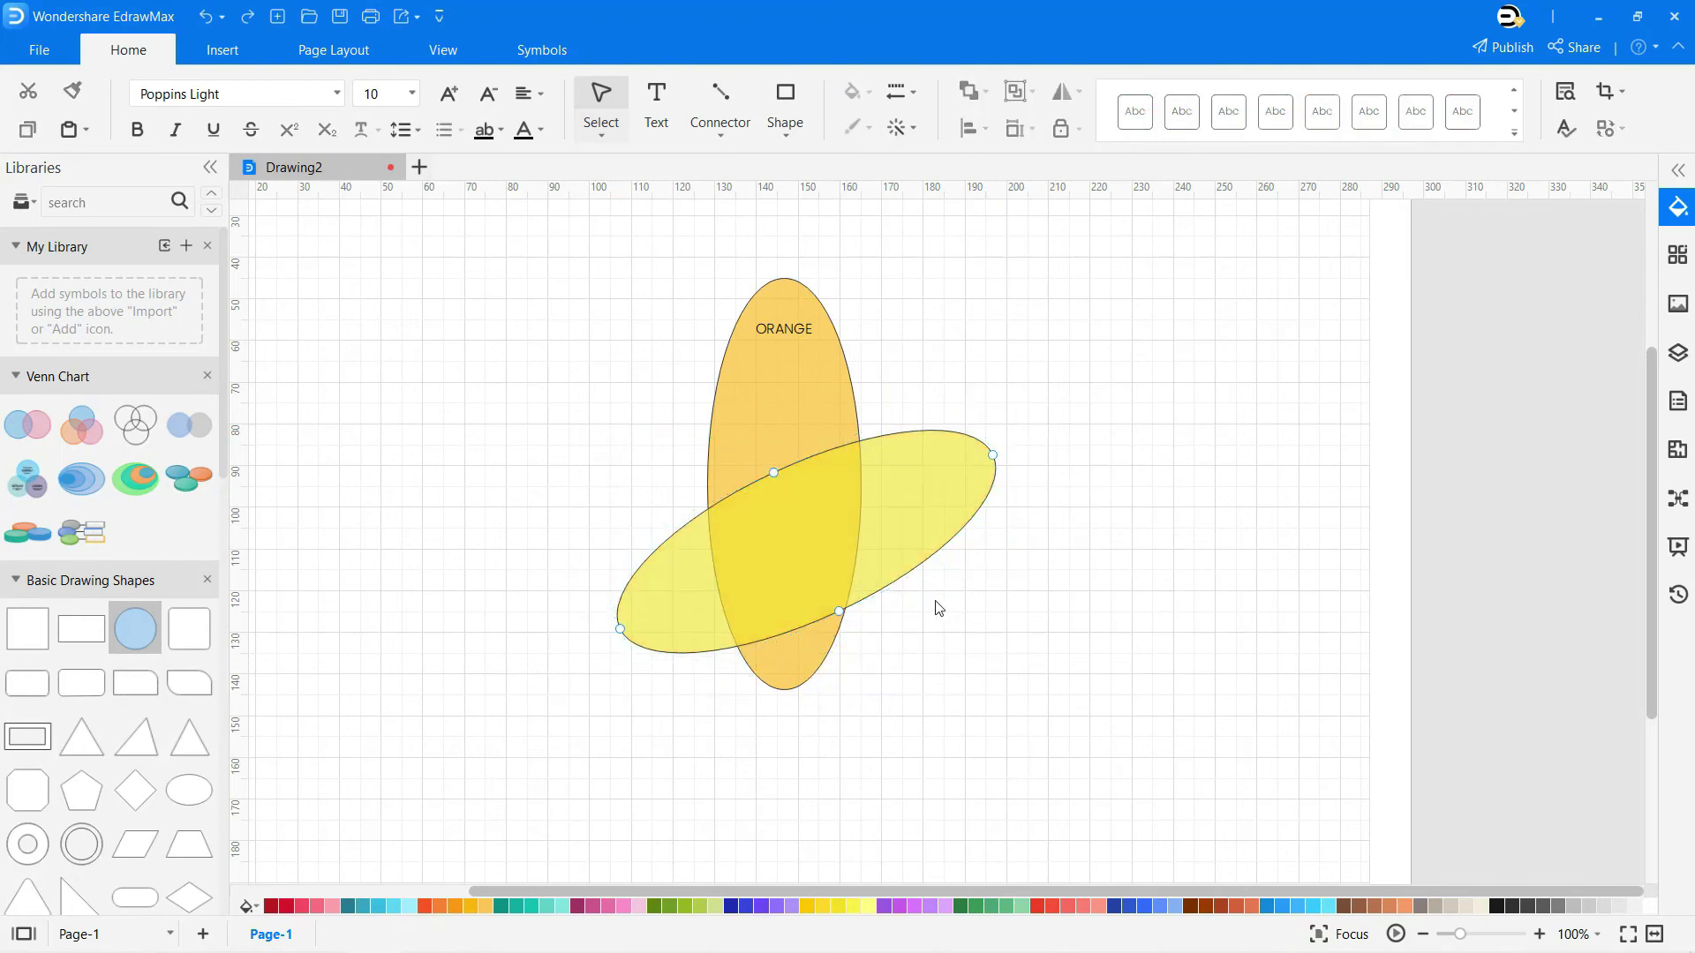
- Label the yellow ellipse YELLOW, then paste another ellipse copy
click(656, 106)
click(1043, 505)
text(YELLOW)
drag(1064, 521, 987, 492)
click(1059, 572)
key(ctrl+v)
- Colour the new ellipse red, tilt it about 46 degrees and move it over the others' upper left
click(1055, 907)
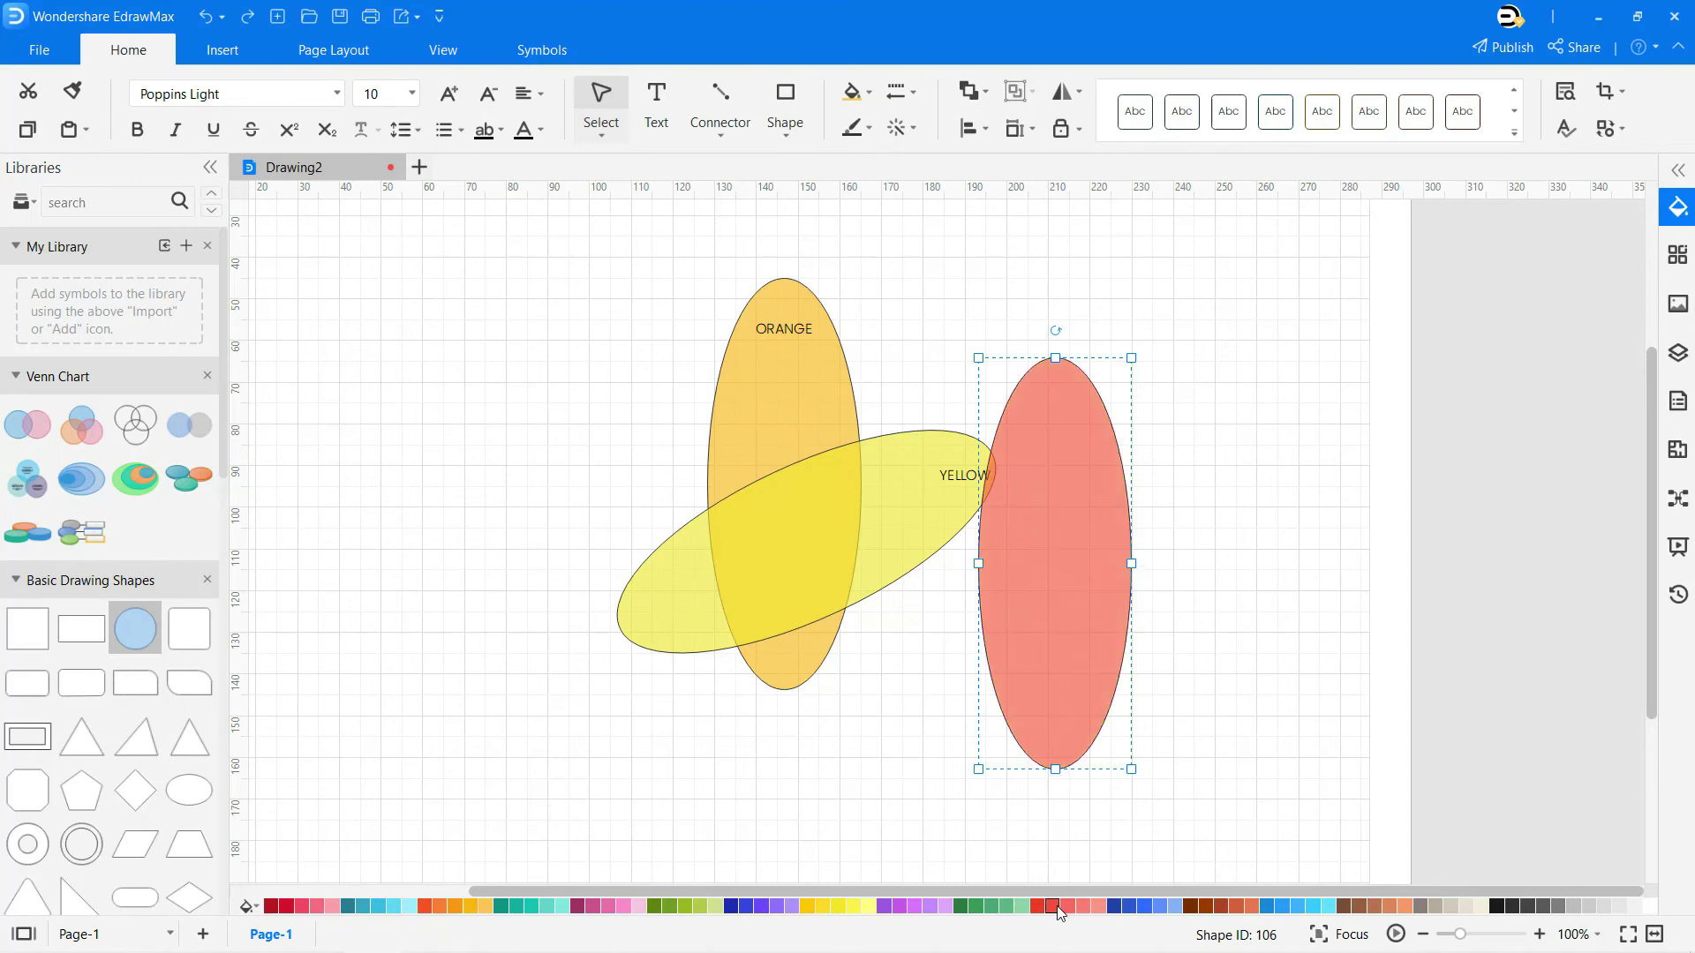
drag(1055, 331, 883, 427)
drag(1064, 575, 698, 425)
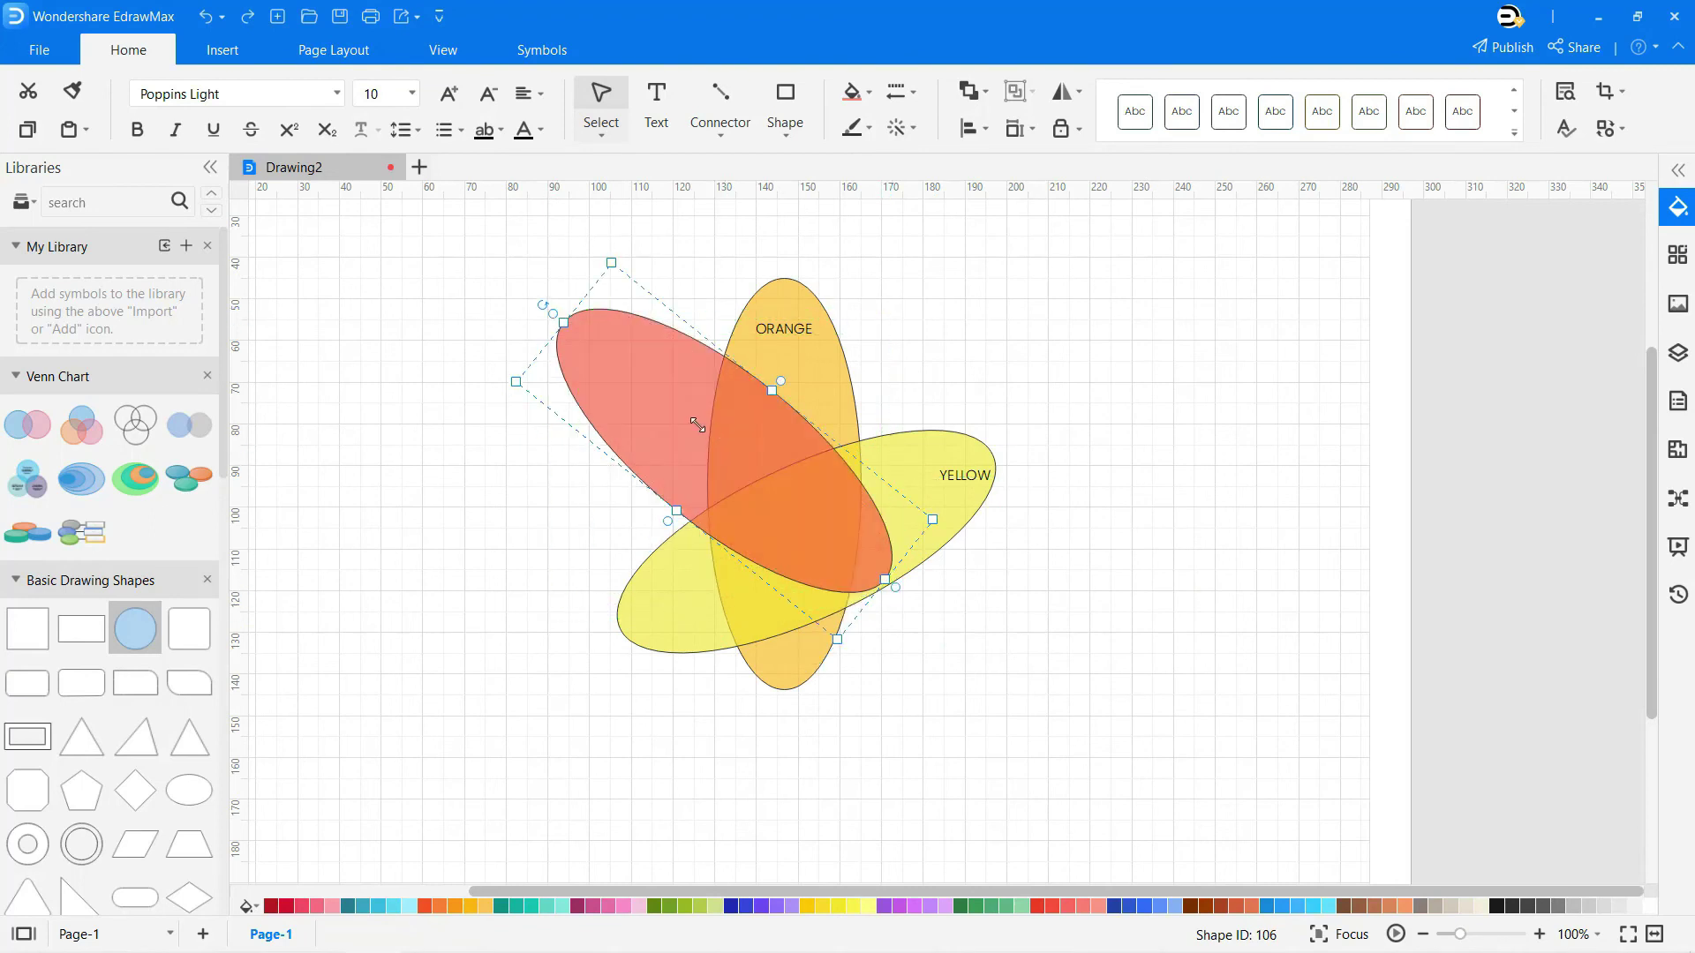
key(Escape)
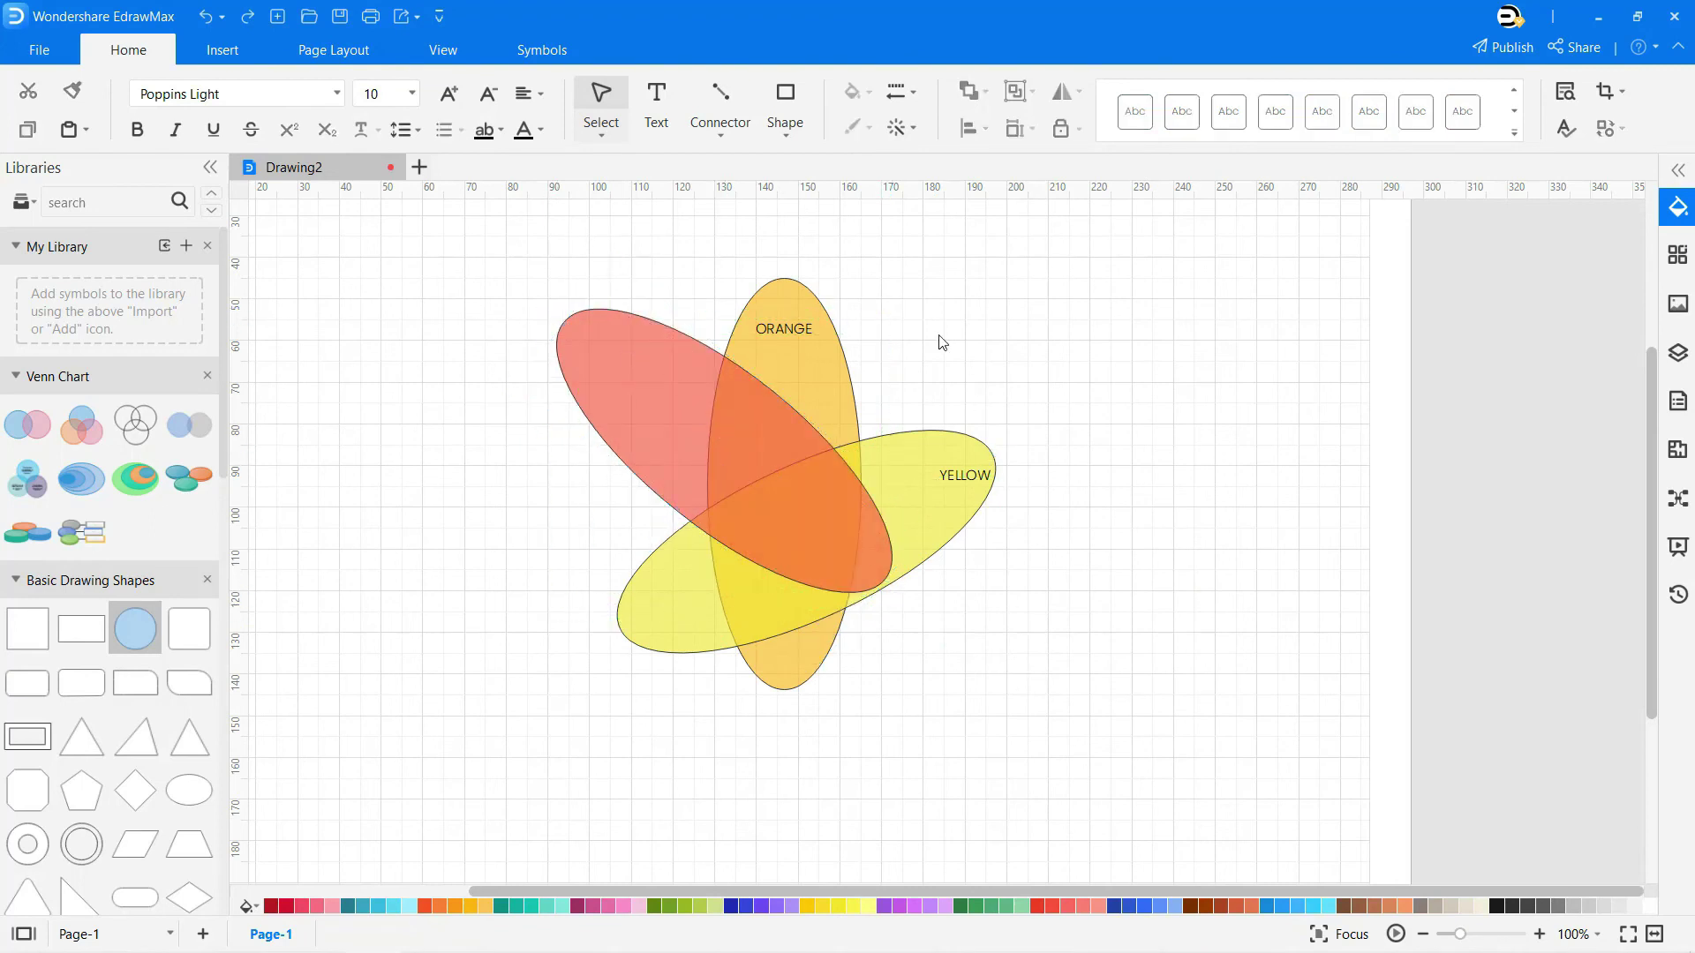
- Add a RED text label and move it onto the red ellipse
click(678, 121)
click(1068, 556)
text(RED)
click(1086, 598)
drag(1070, 559, 640, 384)
click(1111, 649)
drag(1070, 885, 937, 883)
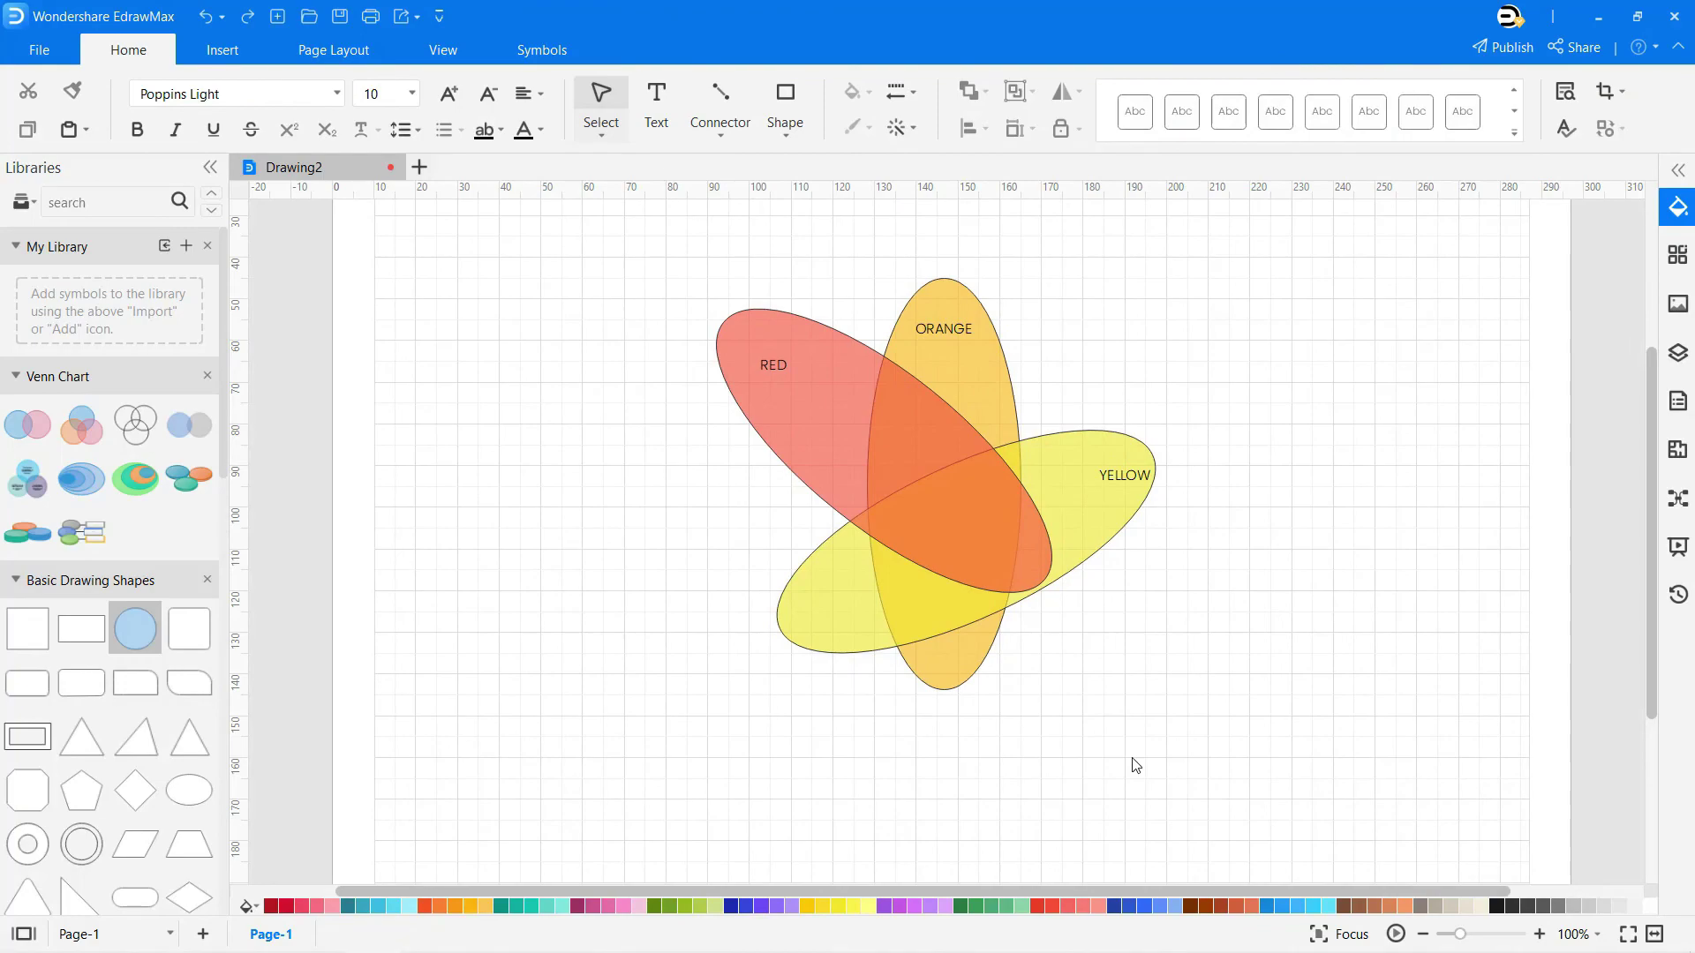